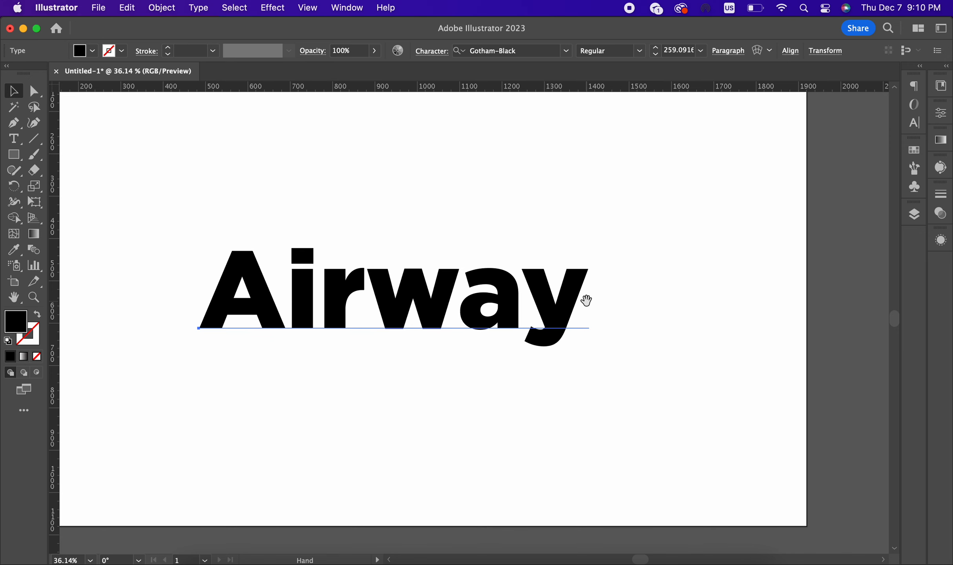
Step: Fill the Airway text with bright blue #145ced from the Color Picker, then deselect it
double_click(16, 326)
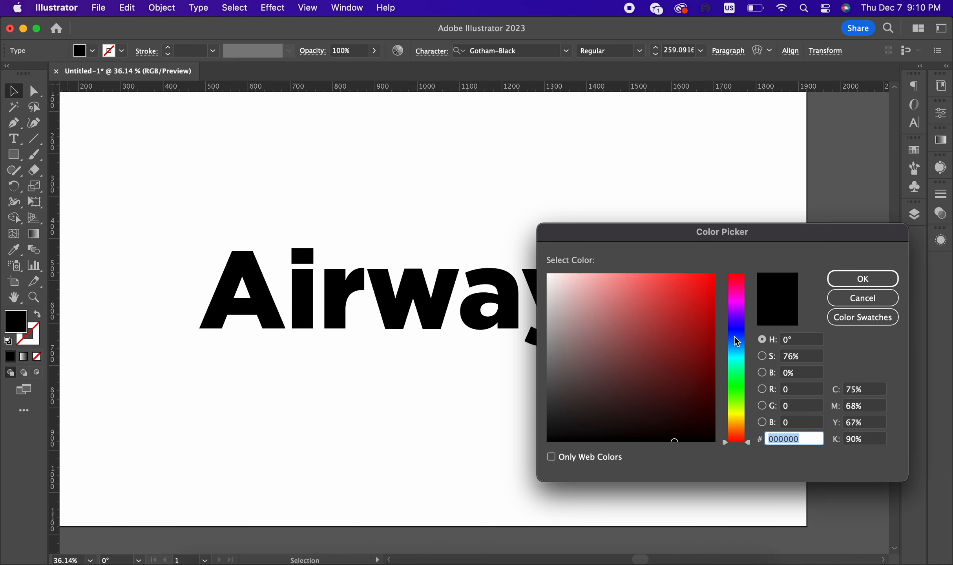
left_click(736, 340)
left_click_drag(667, 341, 705, 286)
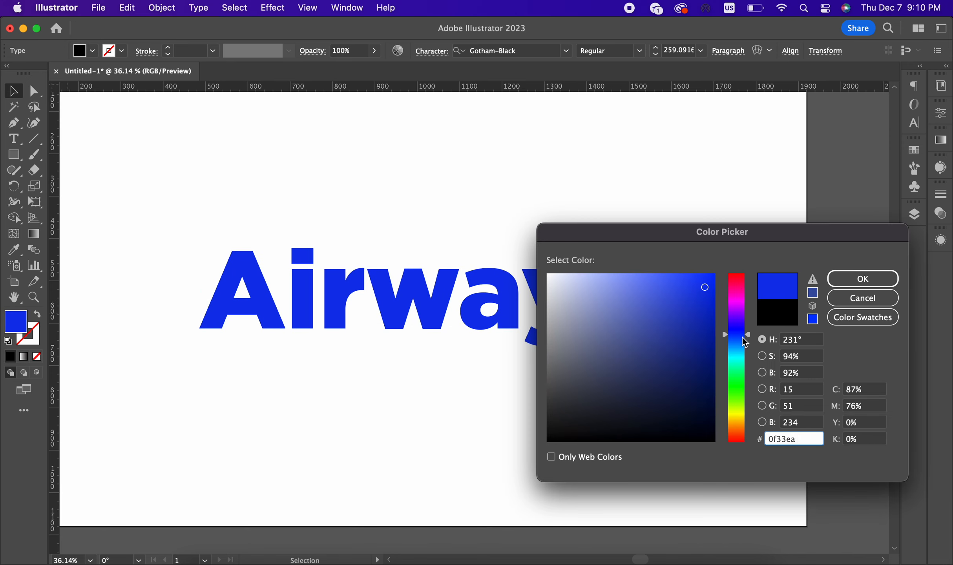
mouse_move(745, 342)
left_mouse_down()
mouse_move(672, 329)
mouse_move(686, 292)
left_mouse_up()
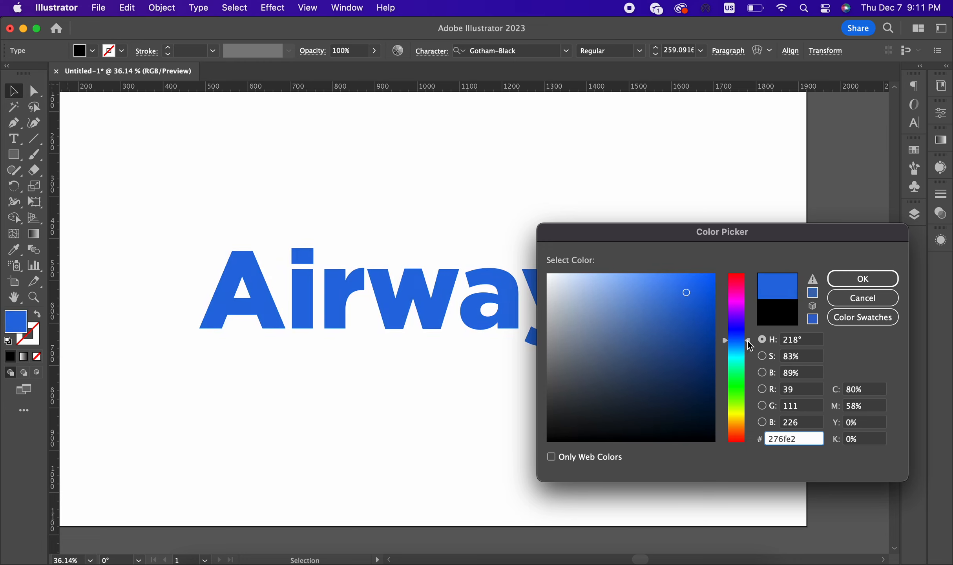
left_click_drag(750, 346, 749, 339)
left_click_drag(678, 312, 700, 297)
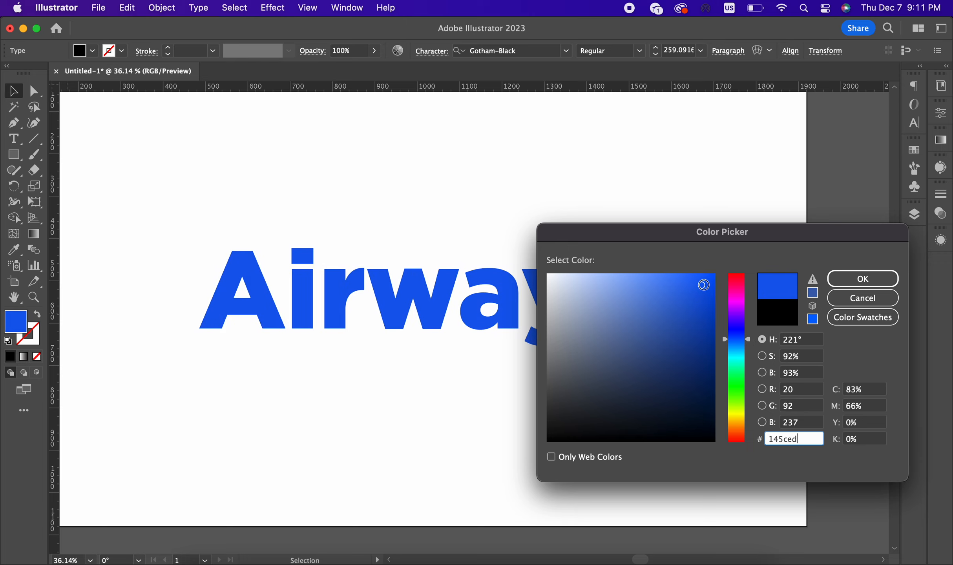
left_click(833, 276)
left_click(660, 223)
Step: Convert the Airway text to outlined shapes with Type > Create Outlines
scroll(661, 224, "left", 4)
scroll(661, 224, "up", 1)
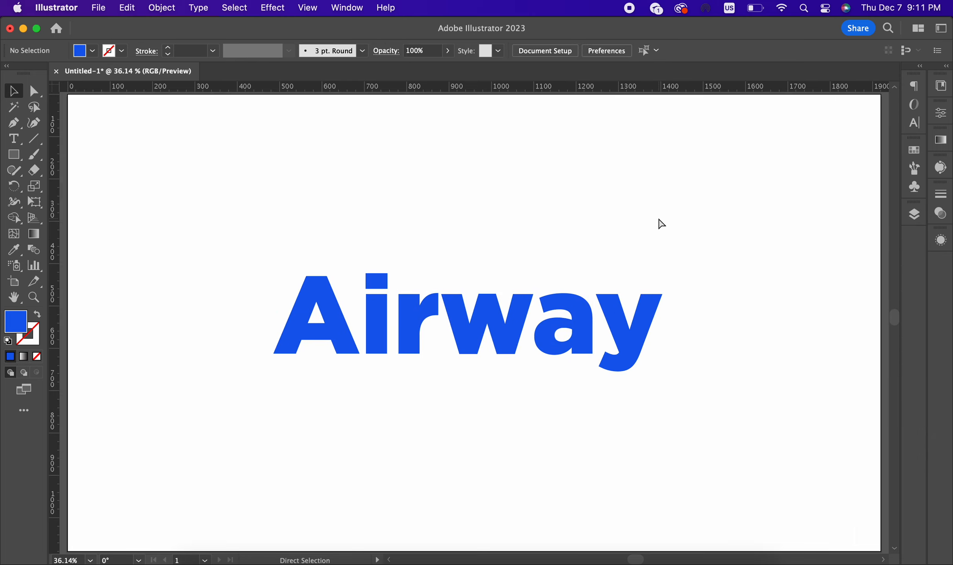
right_click(557, 322)
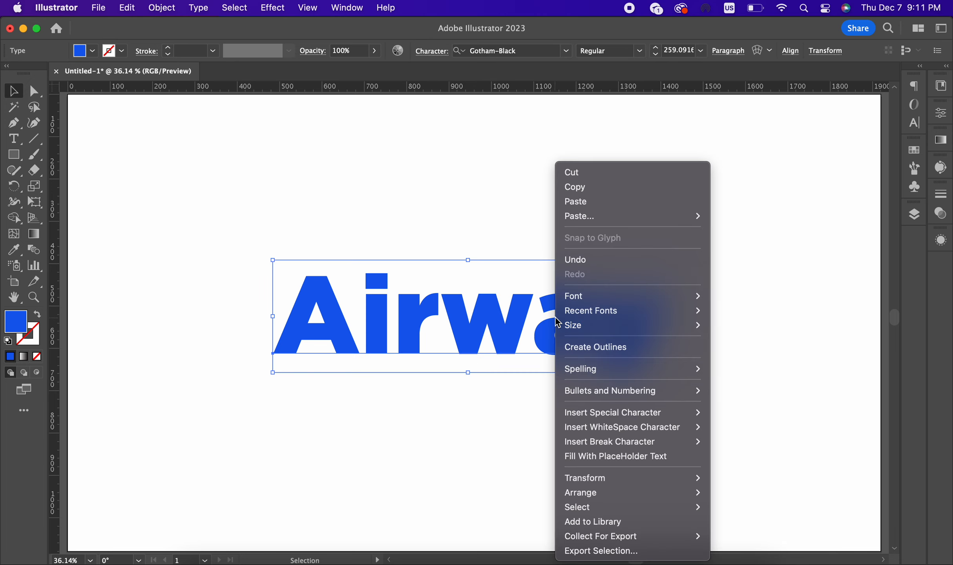
left_click(552, 335)
left_click(565, 236)
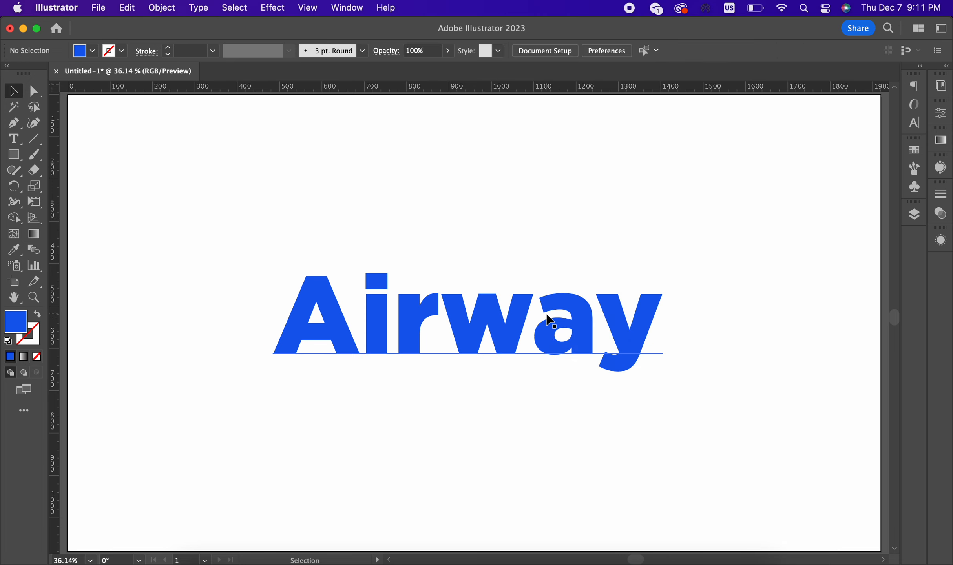
left_click(548, 319)
left_click(131, 6)
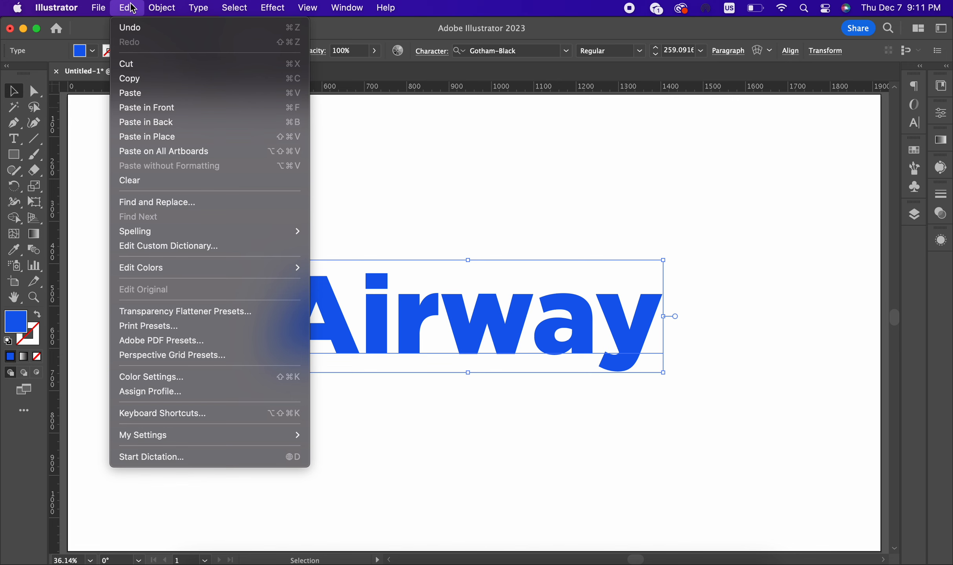
mouse_move(198, 7)
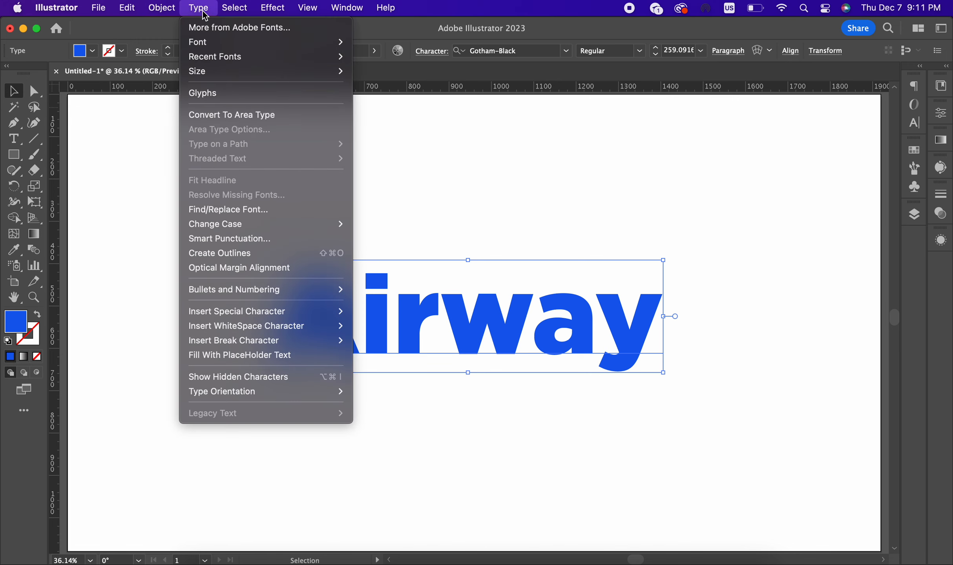
left_click(230, 255)
left_click(494, 237)
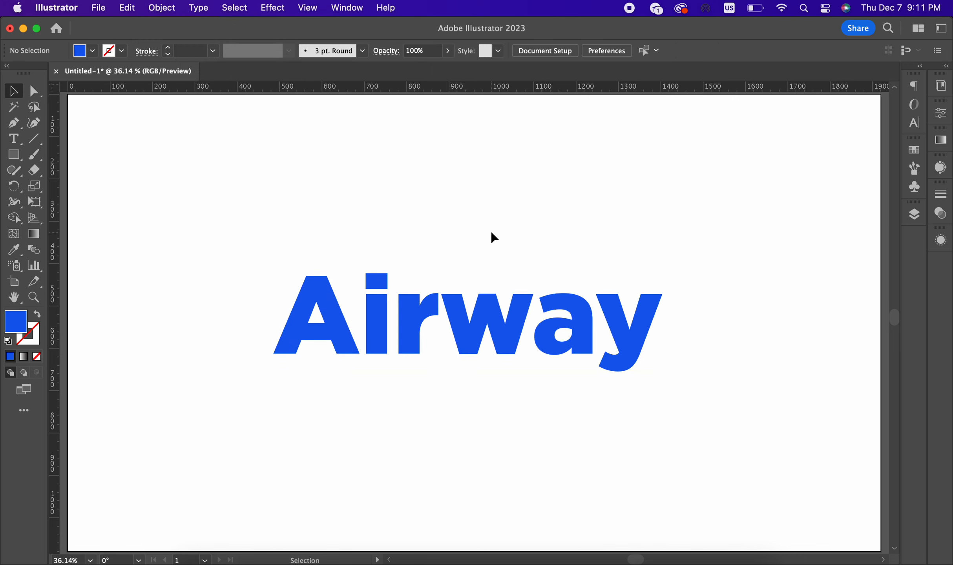
Step: Ungroup the outlined Airway letters into separate shapes and select the y
left_click(512, 343)
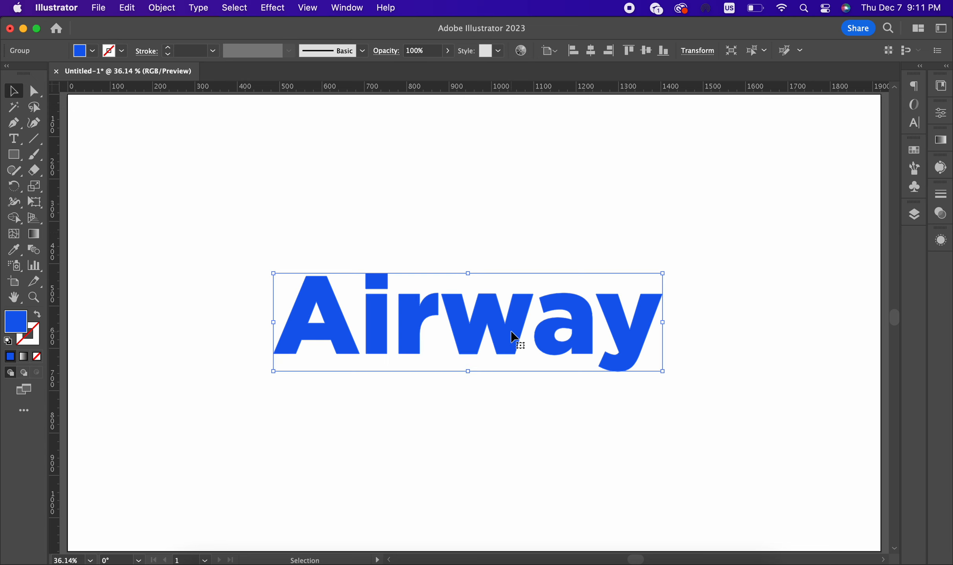
right_click(515, 340)
left_click(551, 435)
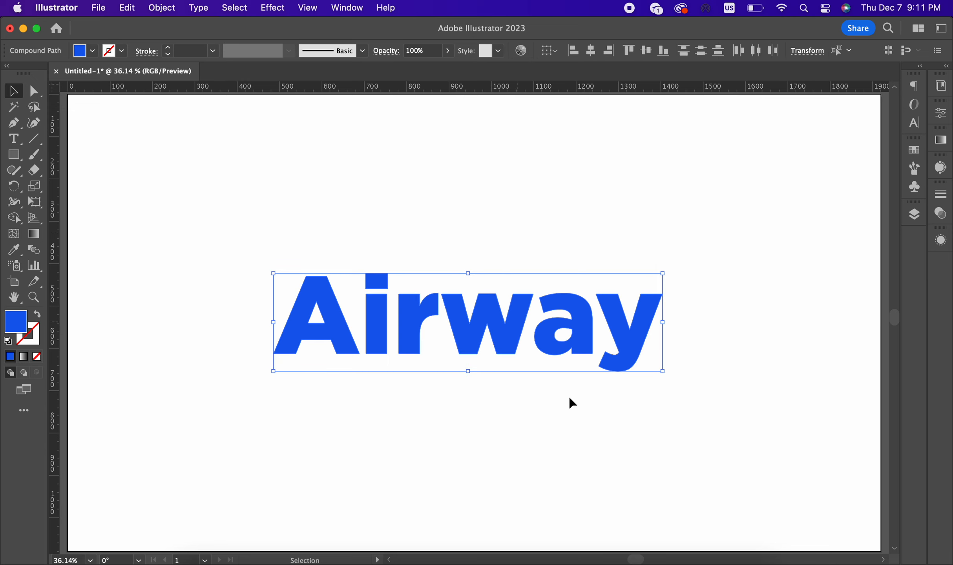
left_click(691, 391)
left_click(633, 336)
Step: Zoom in on the r and delete its curved upper arm with the Shape Builder
left_click(727, 357)
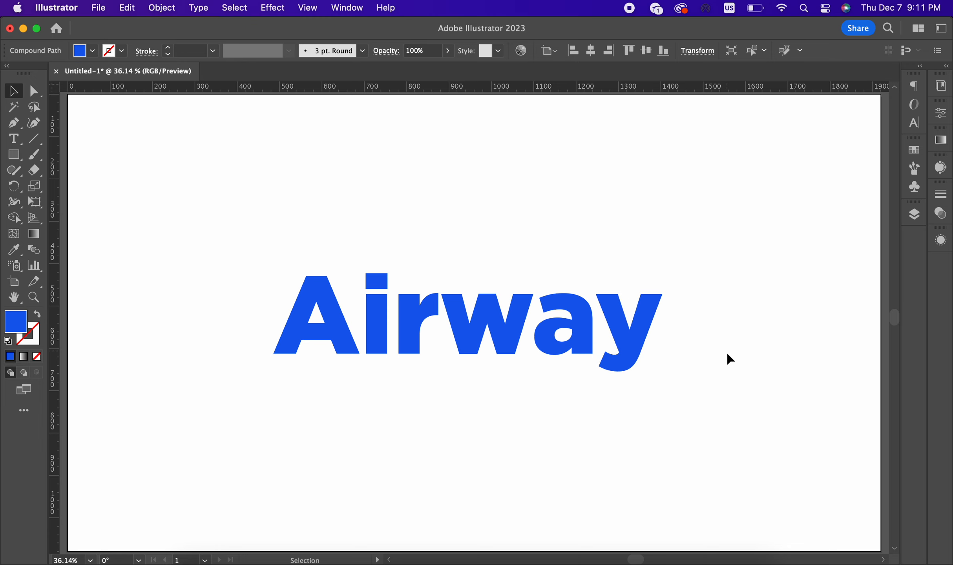
scroll(553, 363, "up", 2)
scroll(493, 245, "down", 2)
scroll(493, 310, "up", 3)
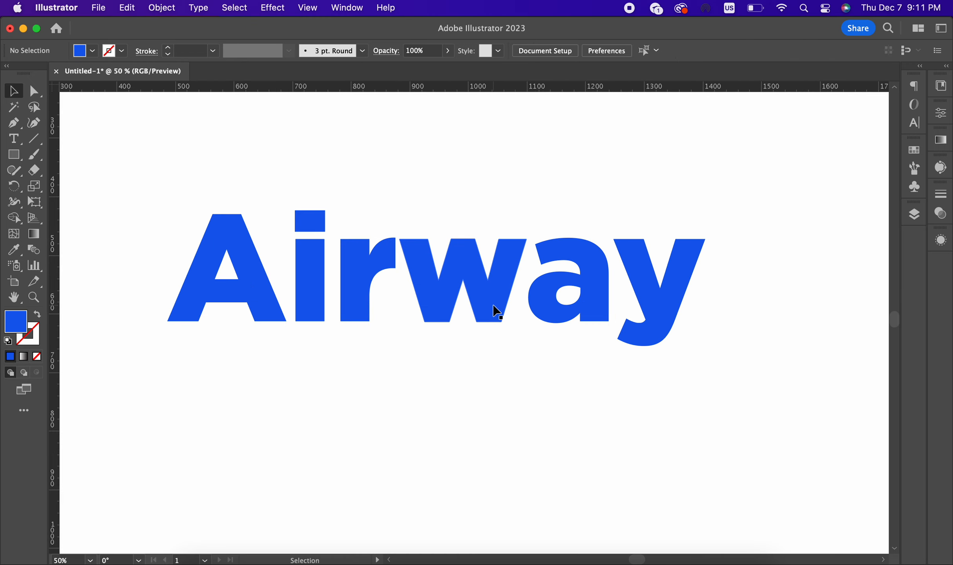
scroll(223, 265, "up", 1)
scroll(367, 388, "left", 2)
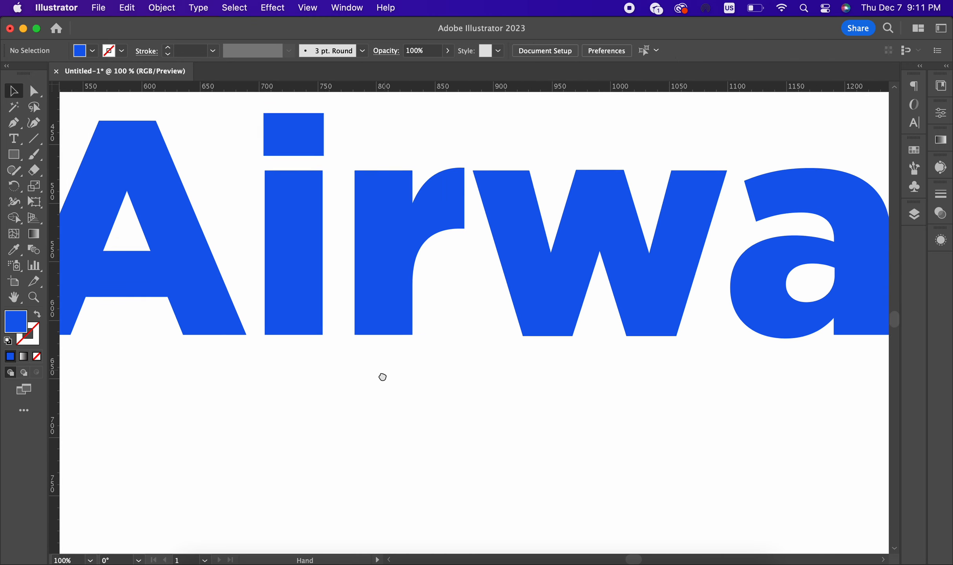
left_click(412, 255)
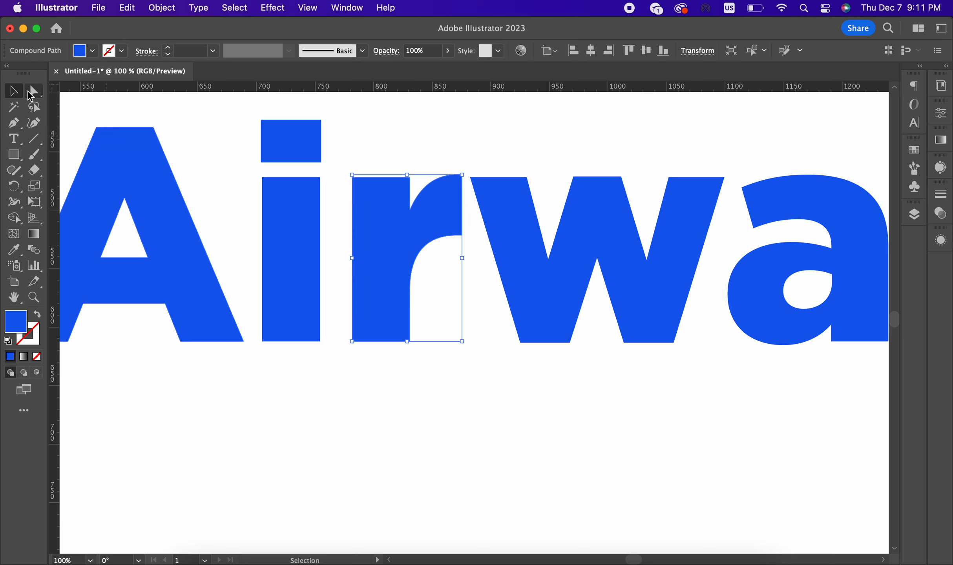
left_click(33, 91)
left_click_drag(415, 222, 421, 303)
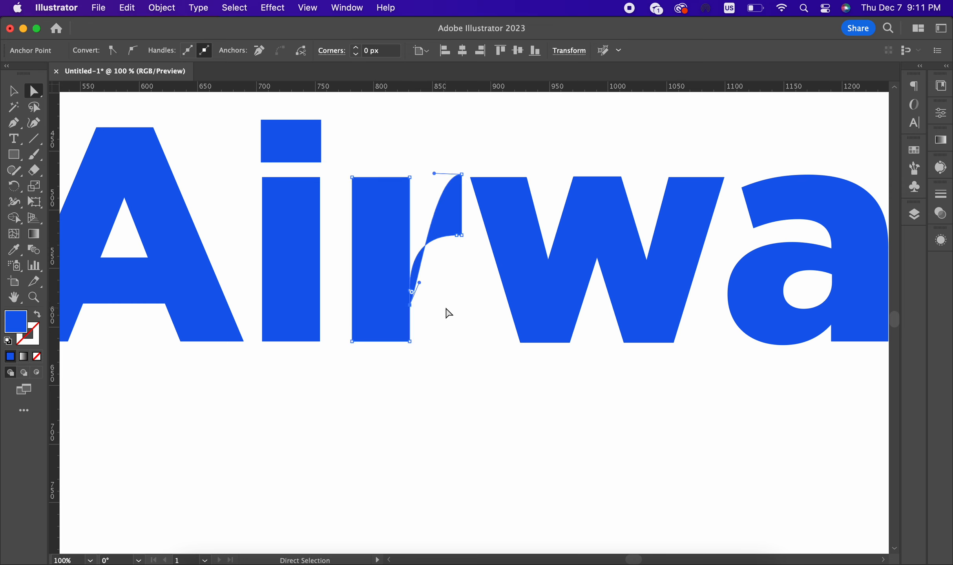
left_click(14, 218)
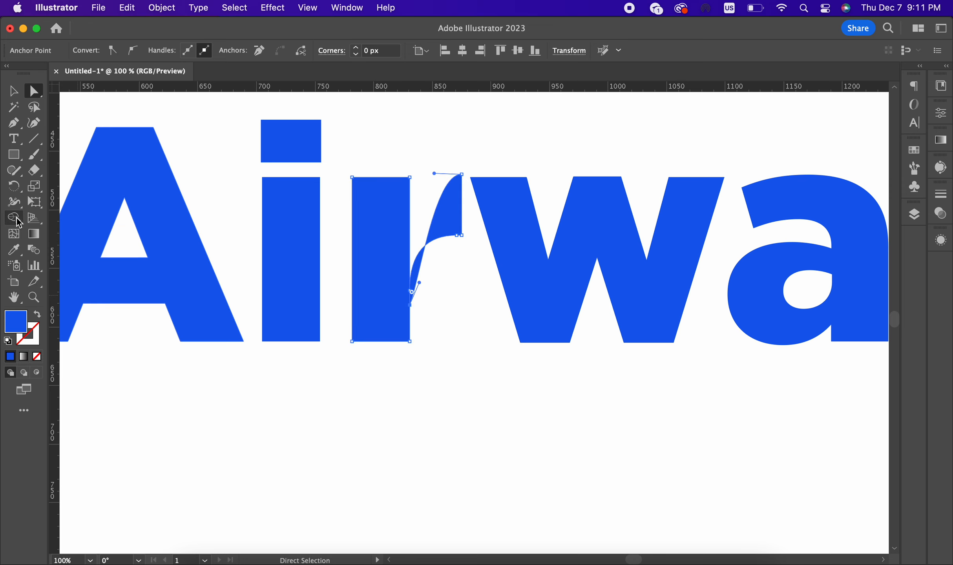
left_click(446, 214, "alt")
Step: Remove the leftover sliver beside the r, leaving a plain rectangular stem
key("a")
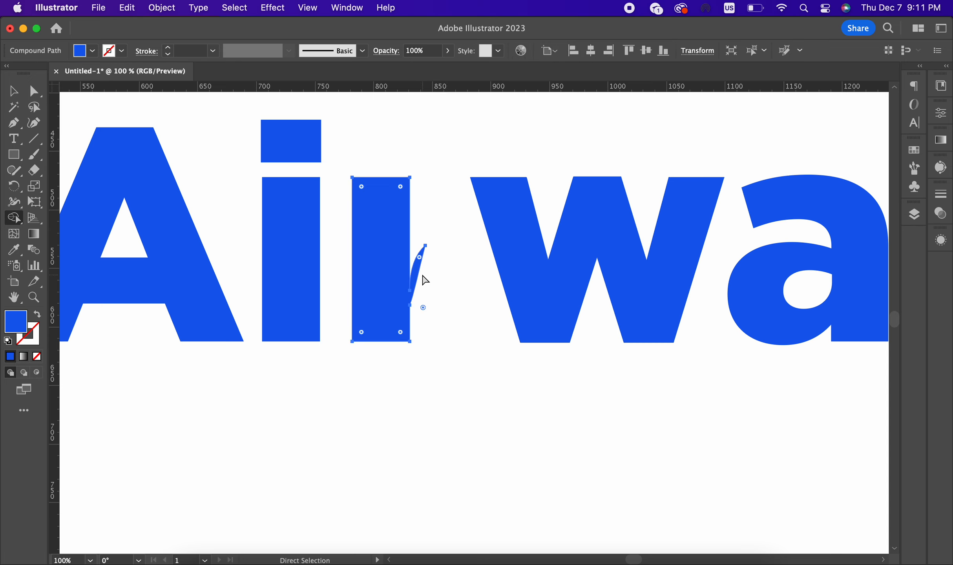
left_click(29, 91)
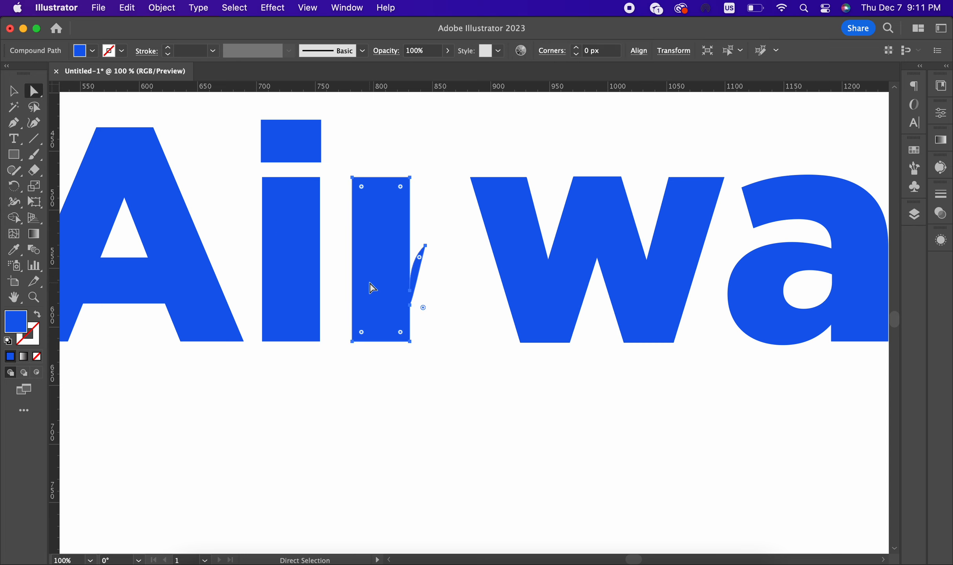
left_click(411, 304)
left_click(412, 328)
key("shift+m")
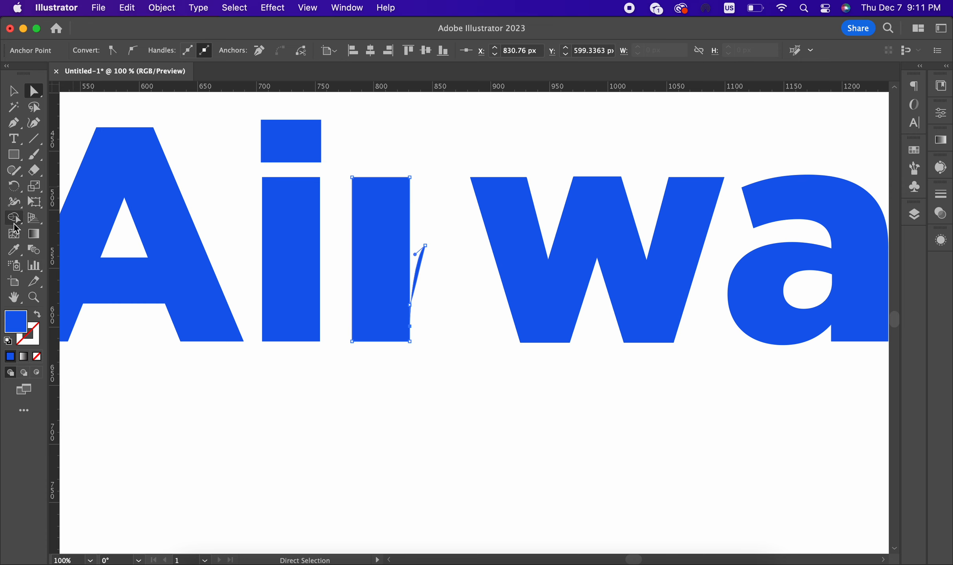
scroll(417, 326, "up", 6)
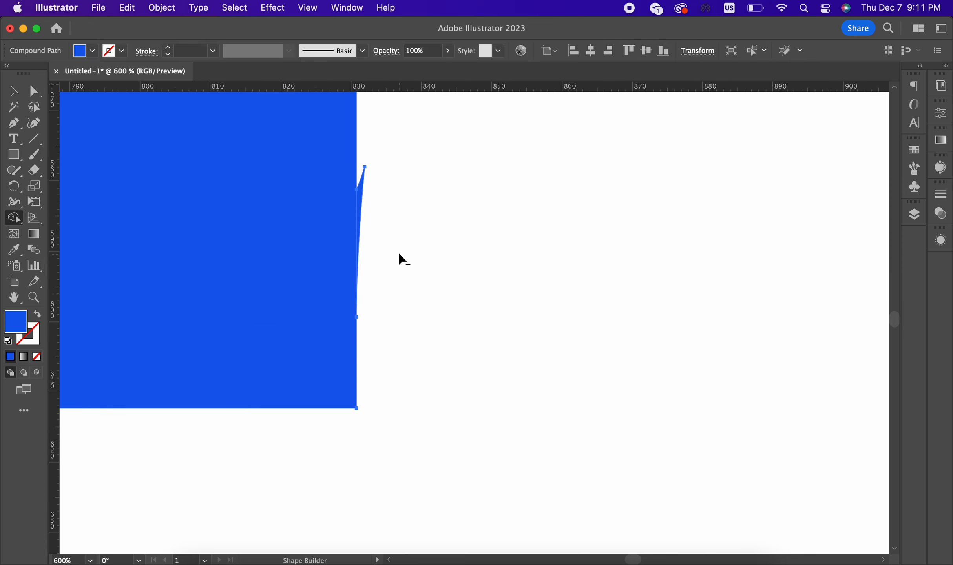
left_click(359, 221, "alt")
scroll(452, 299, "down", 5)
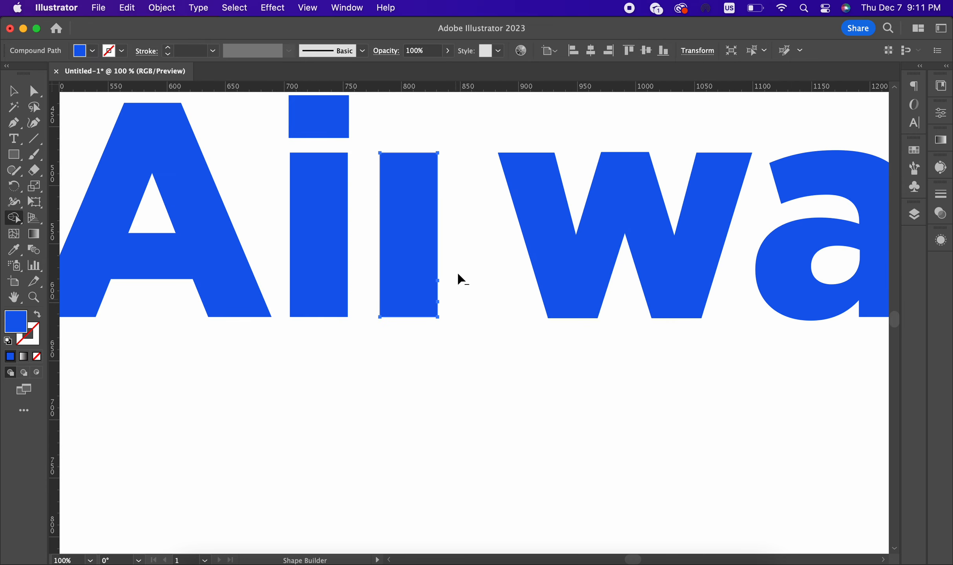
left_click(416, 278)
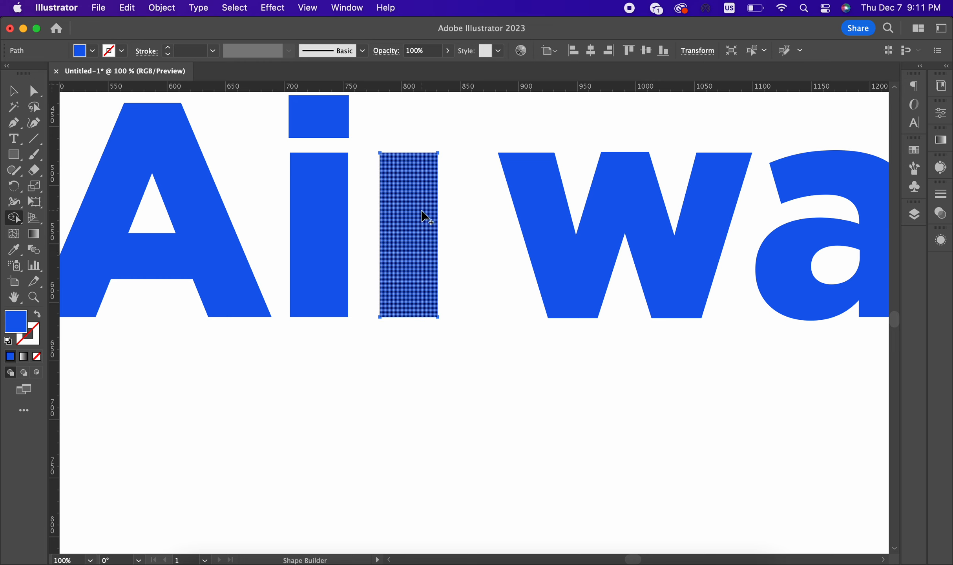
Step: Try moving the r stem and drawing an arm rectangle, undoing both attempts
left_click(13, 91)
left_click(489, 238)
scroll(380, 234, "right", 5)
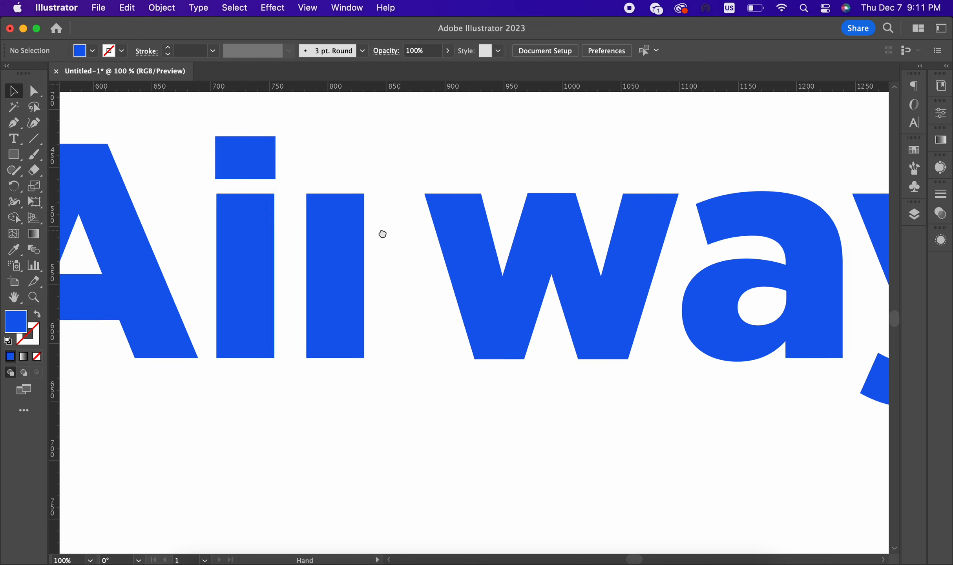
left_click(307, 252)
left_click_drag(301, 245, 341, 249)
key("super+z")
left_click(13, 154)
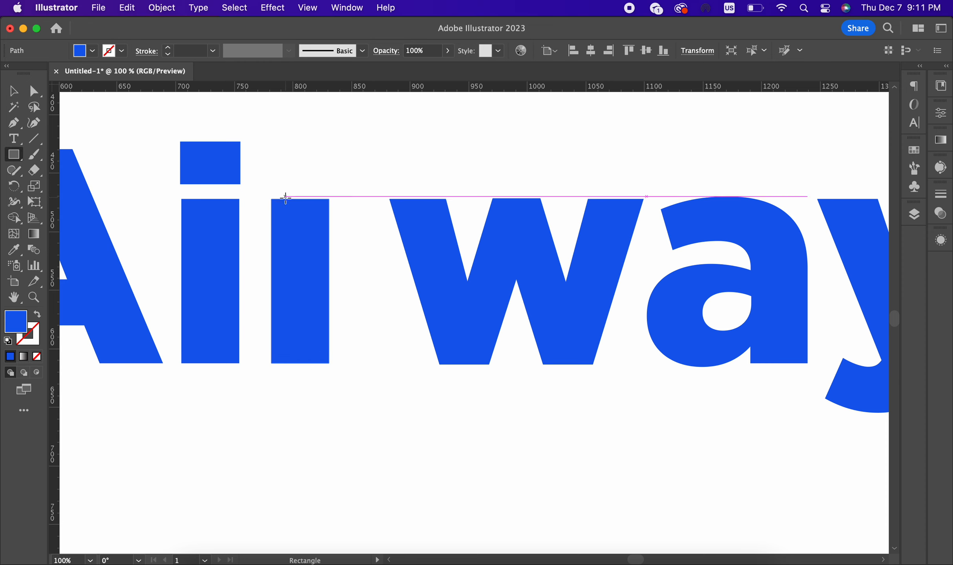
left_click_drag(286, 199, 356, 249)
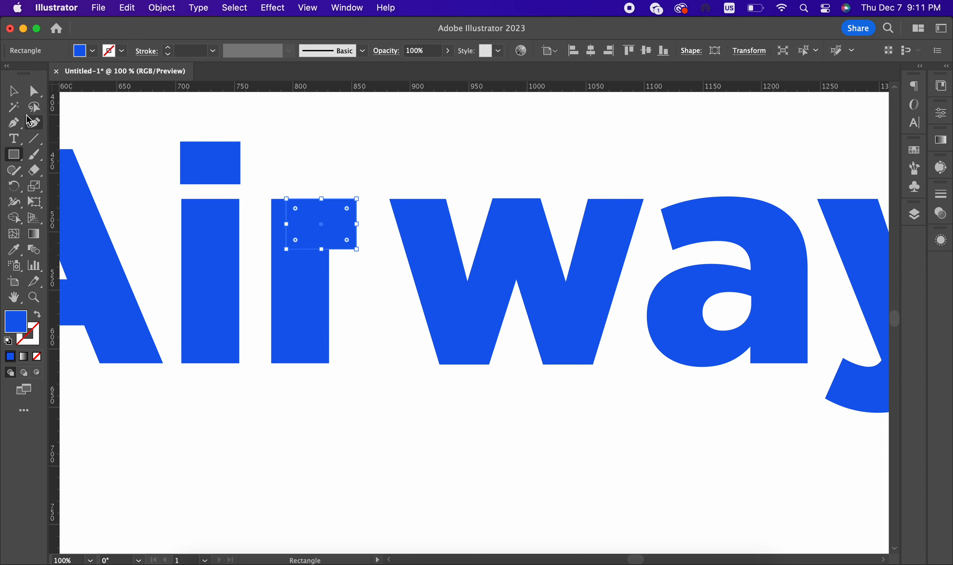
left_click(13, 91)
left_click(409, 151)
key("super+z")
left_click(411, 155)
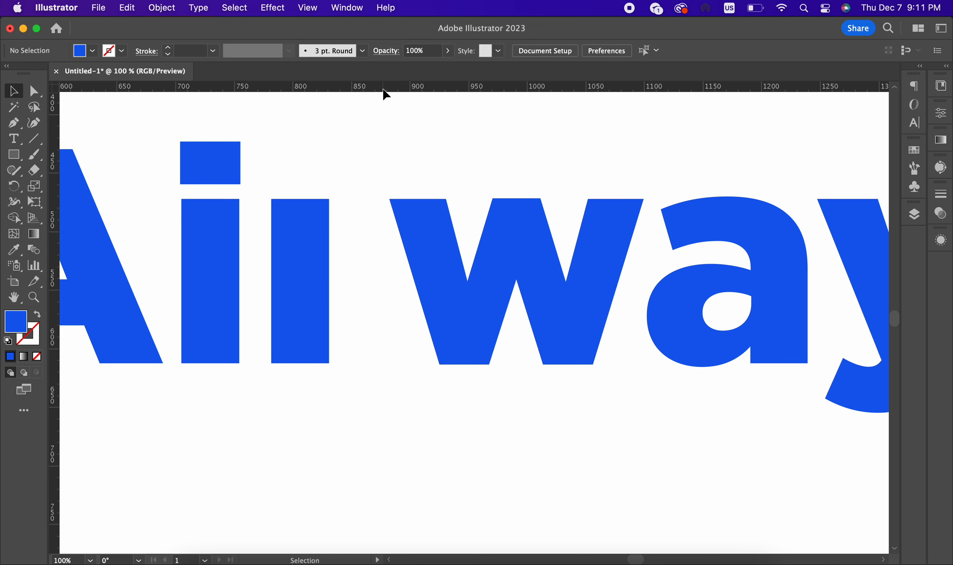
Step: Add horizontal guides at the letters' tops and lower down, then lock them
left_click_drag(385, 90, 422, 199)
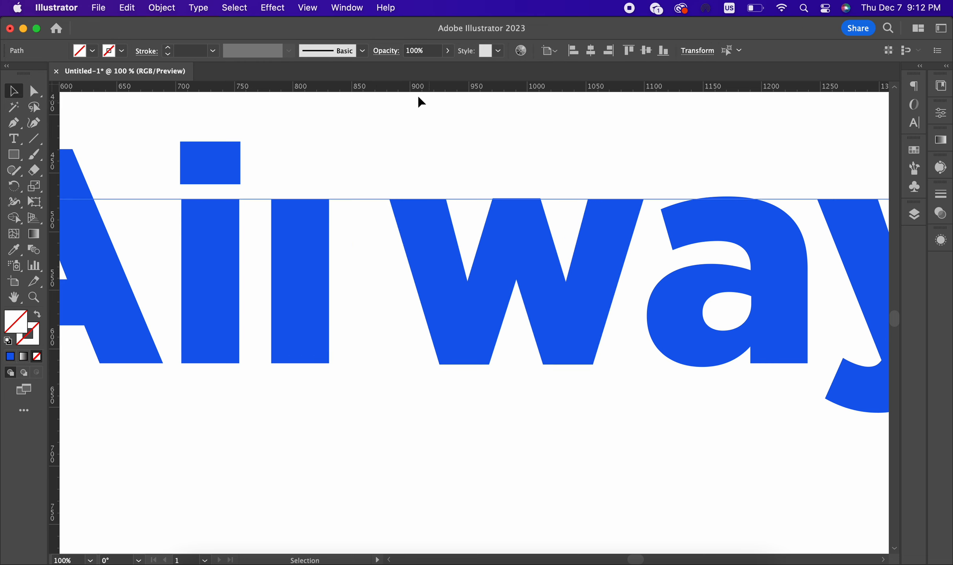
left_click_drag(417, 87, 718, 242)
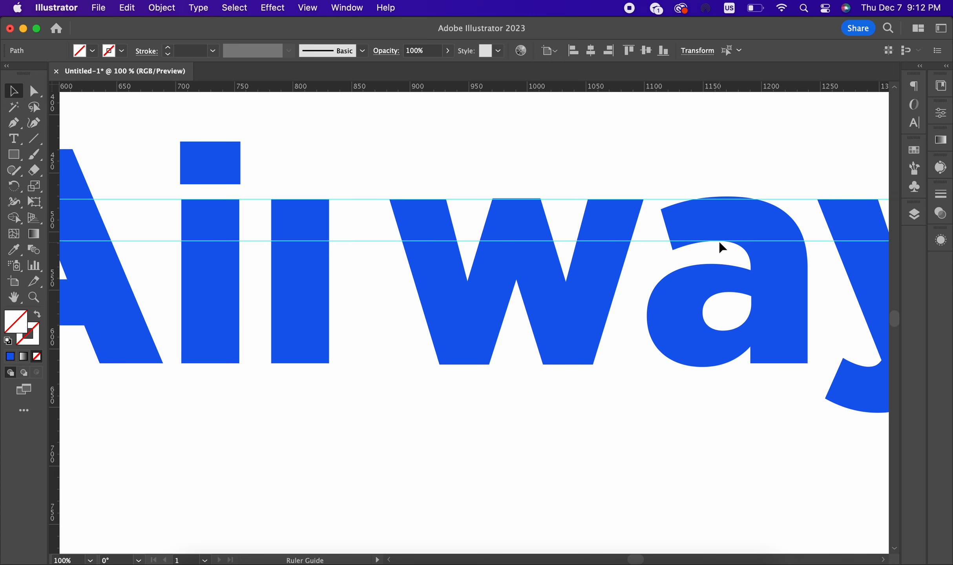
key("super+minus")
scroll(330, 173, "down", 2)
scroll(332, 173, "up", 2)
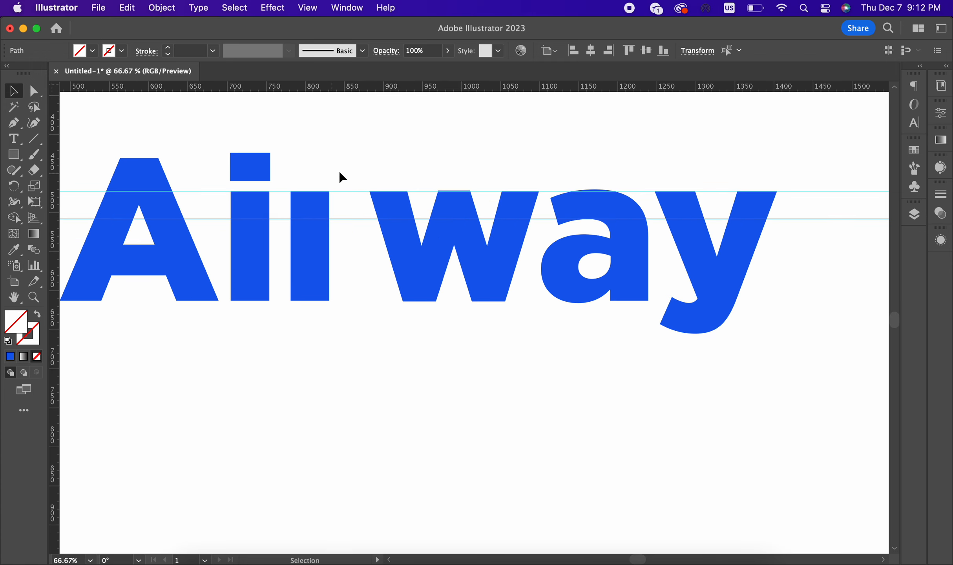
right_click(338, 219)
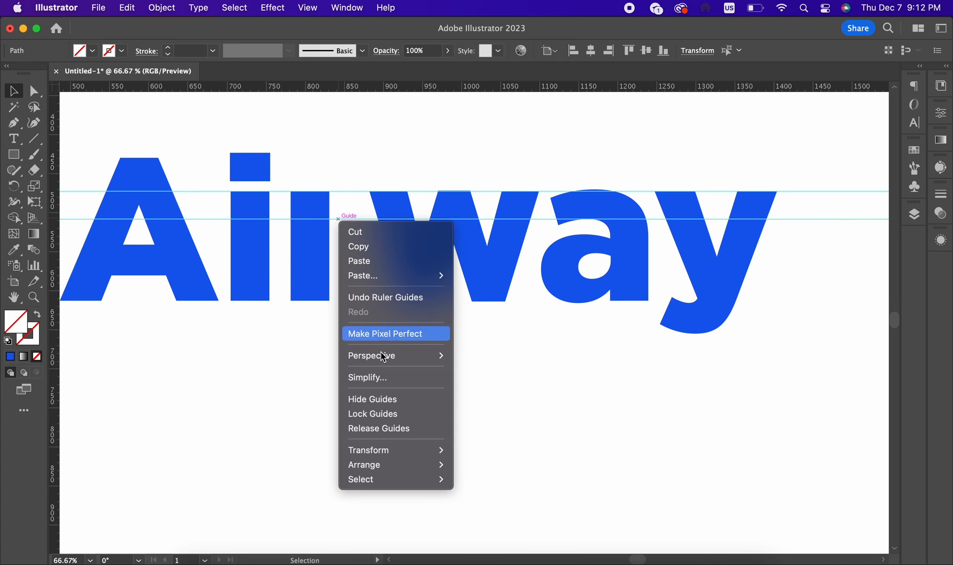
left_click(377, 413)
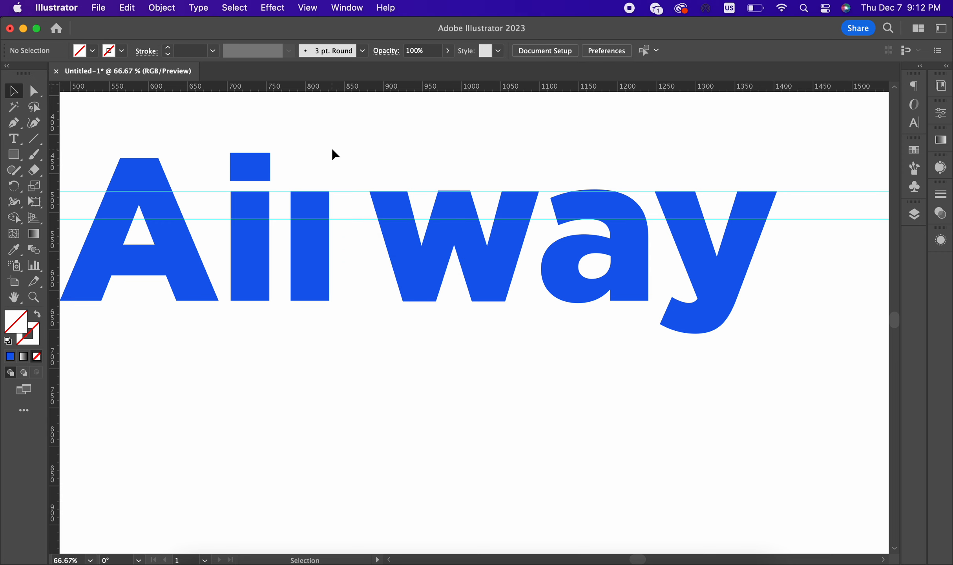
Step: Draw a rectangle right of the r's stem between the guides and give it the letters' blue
left_click(15, 155)
scroll(299, 203, "up", 2)
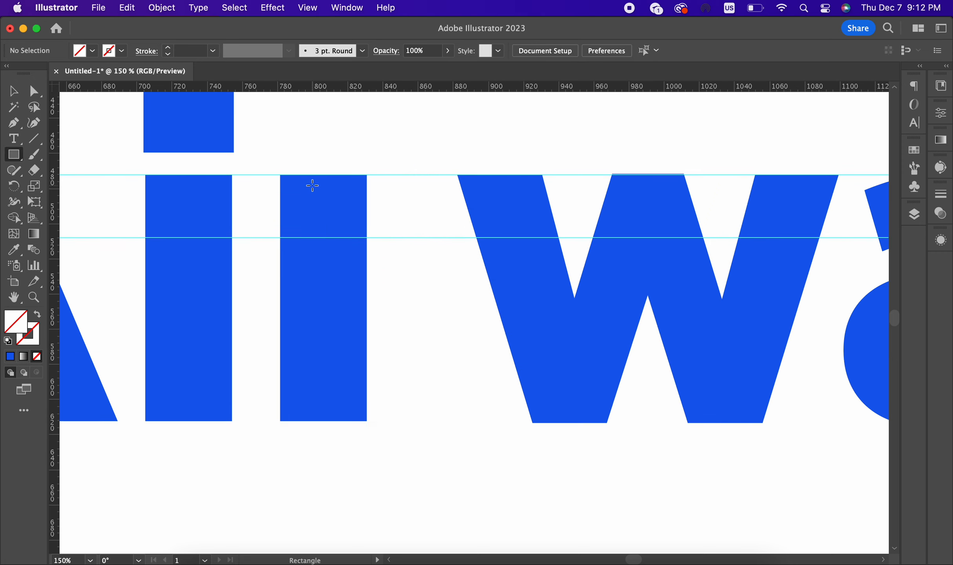
left_click_drag(315, 175, 437, 241)
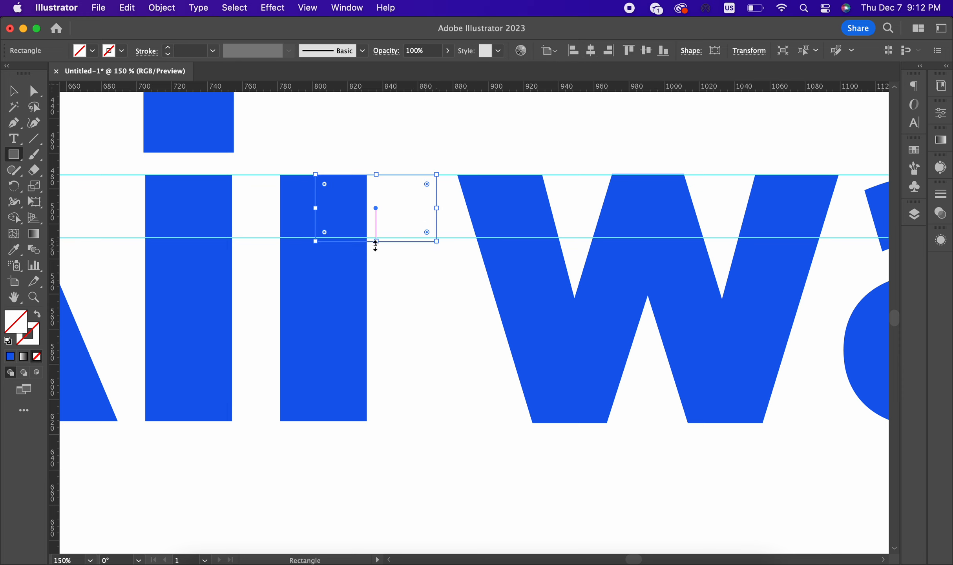
left_click_drag(376, 243, 376, 237)
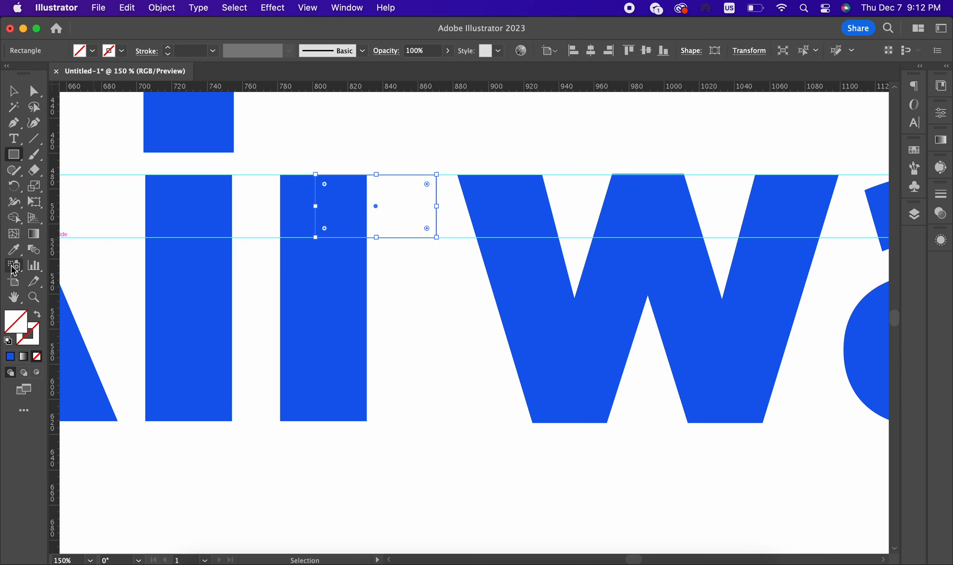
left_click(14, 250)
left_click(325, 274)
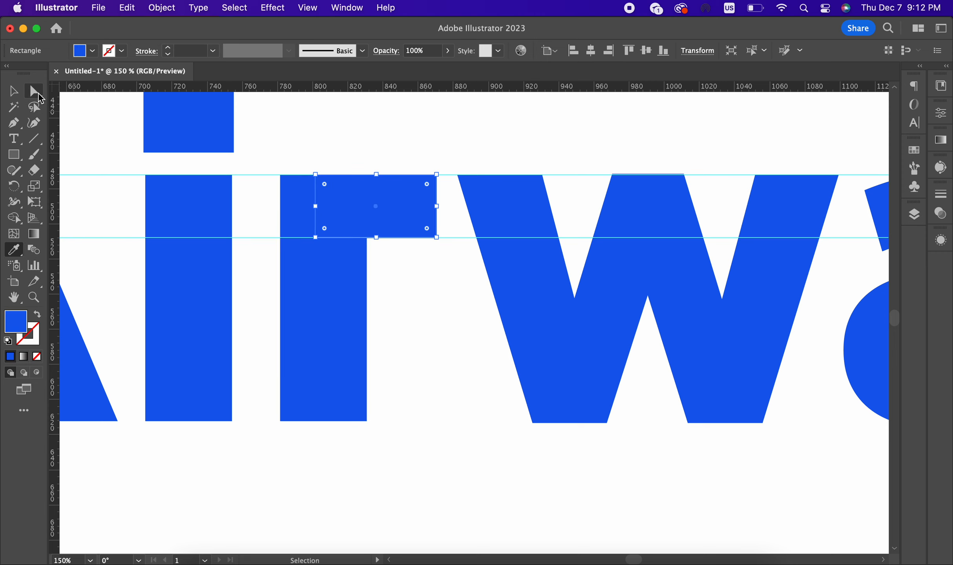
Step: Slant the rectangle's right edge by moving its top-right anchor in and bottom-right out
left_click(39, 96)
scroll(446, 190, "up", 1)
left_click_drag(434, 171, 419, 172)
left_click_drag(435, 256, 447, 265)
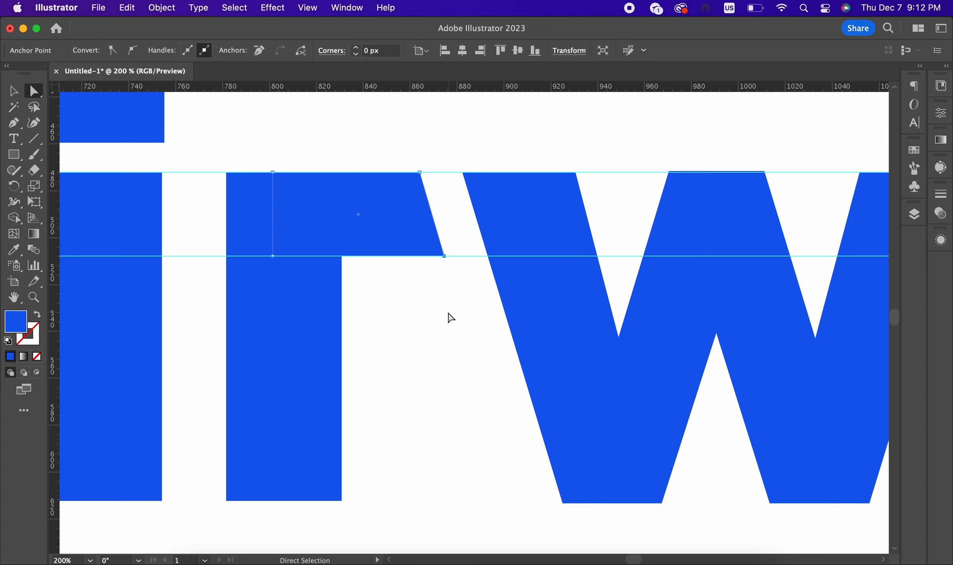
left_click(449, 318)
scroll(449, 319, "down", 5)
Step: Merge the r's stem and arm into one shape with the Shape Builder
scroll(449, 317, "up", 5)
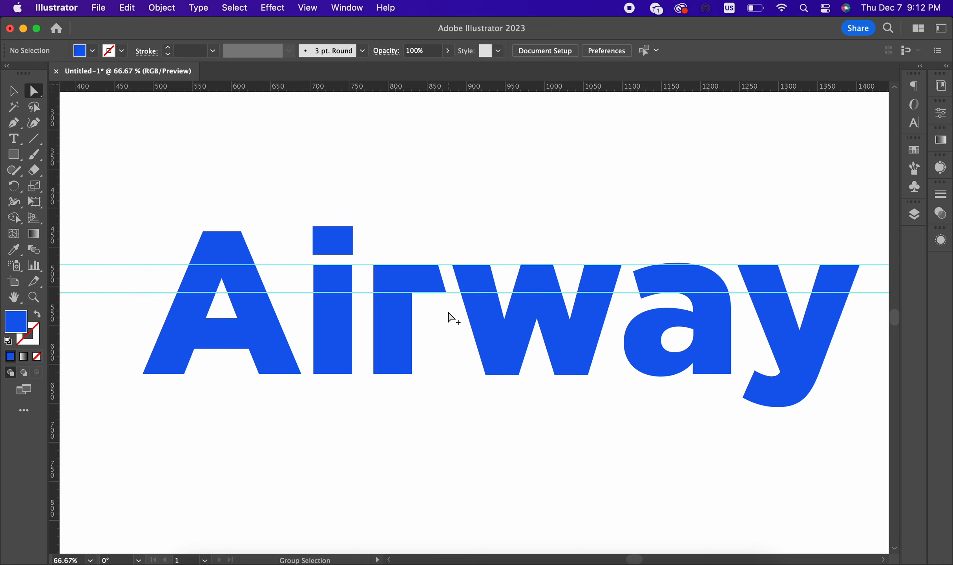
left_click(13, 90)
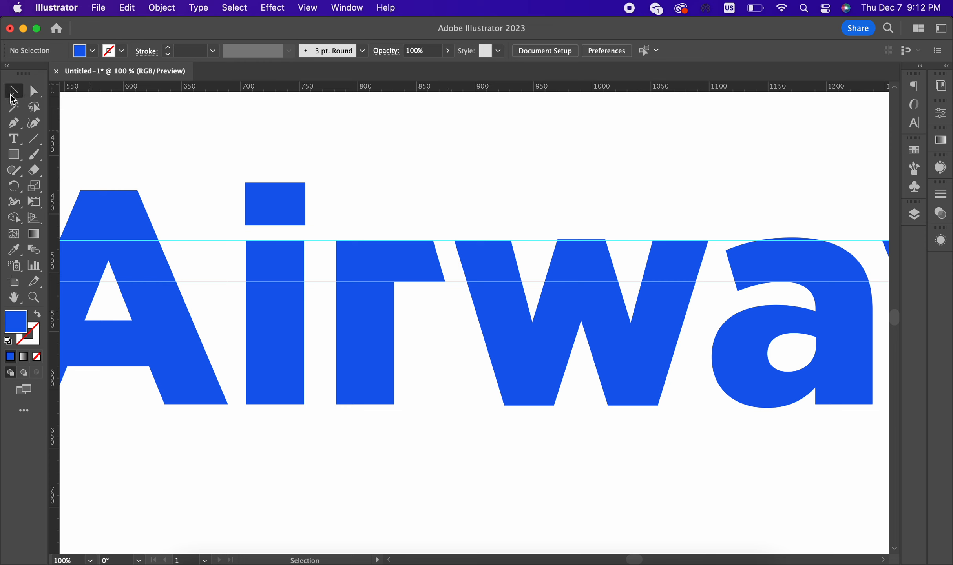
left_click(386, 267)
key("shift+m")
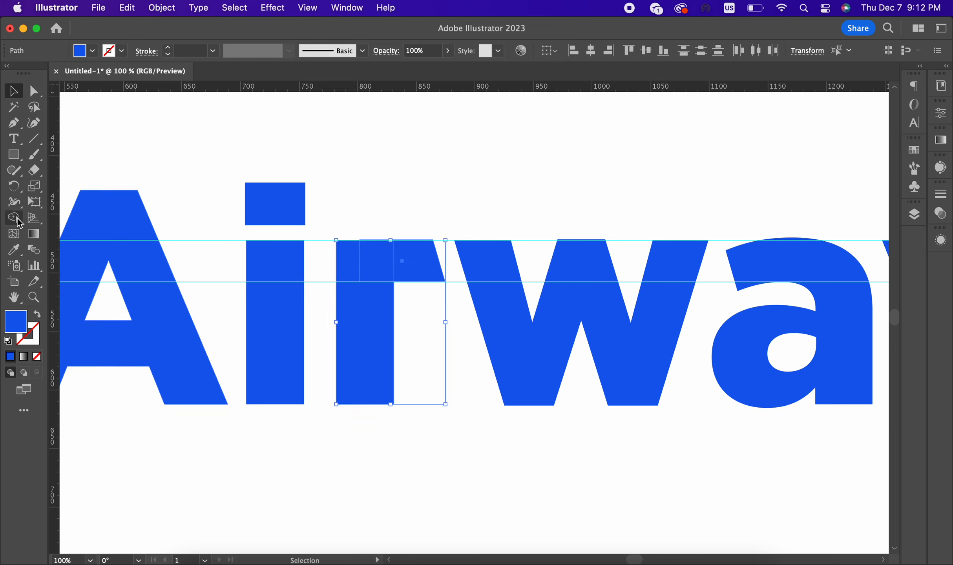
mouse_move(352, 297)
left_mouse_down()
mouse_move(378, 257)
mouse_move(410, 248)
left_mouse_up()
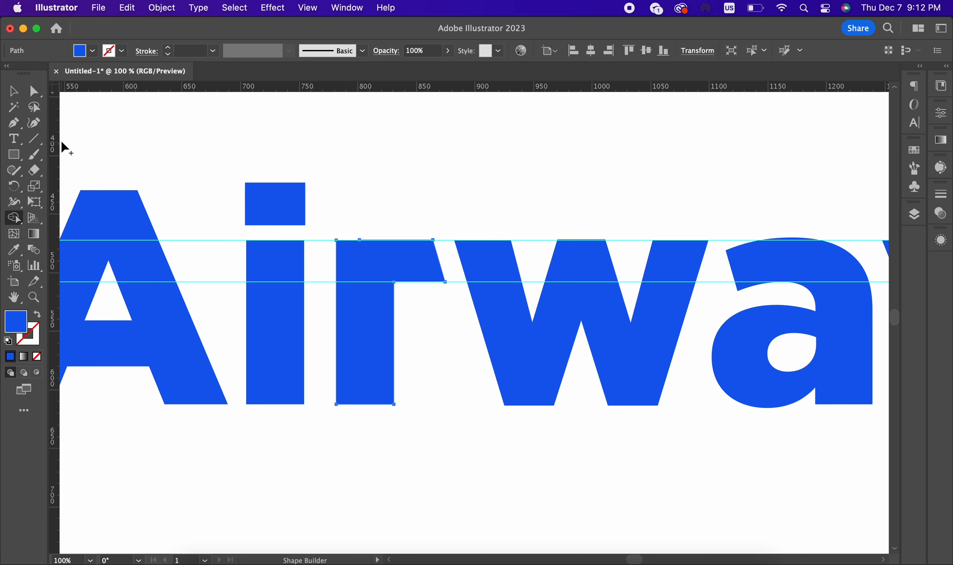
Step: Delete the extra anchor on the r's top edge and round its top-left corner to about 28 px
scroll(352, 240, "up", 2)
key("a")
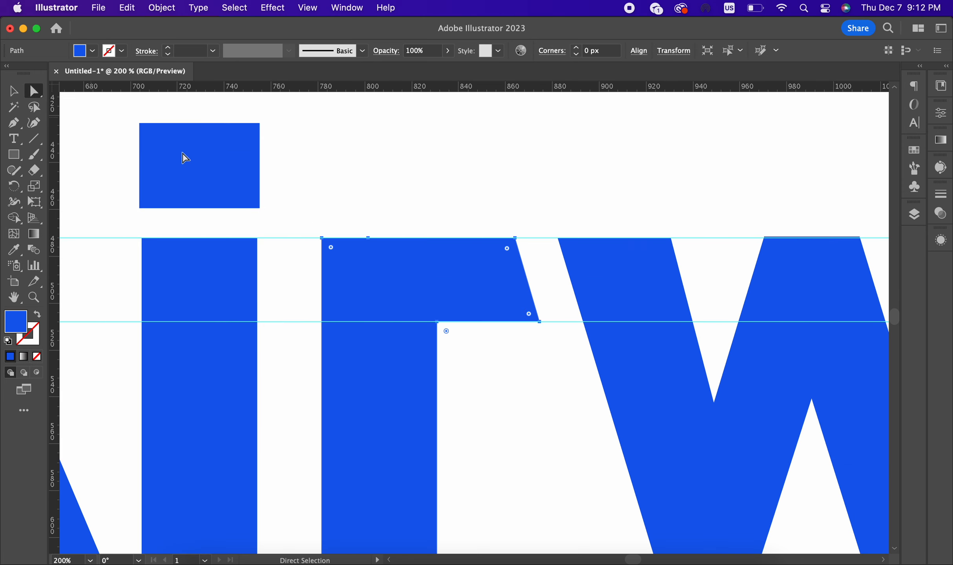
left_click(374, 248)
left_click(262, 55)
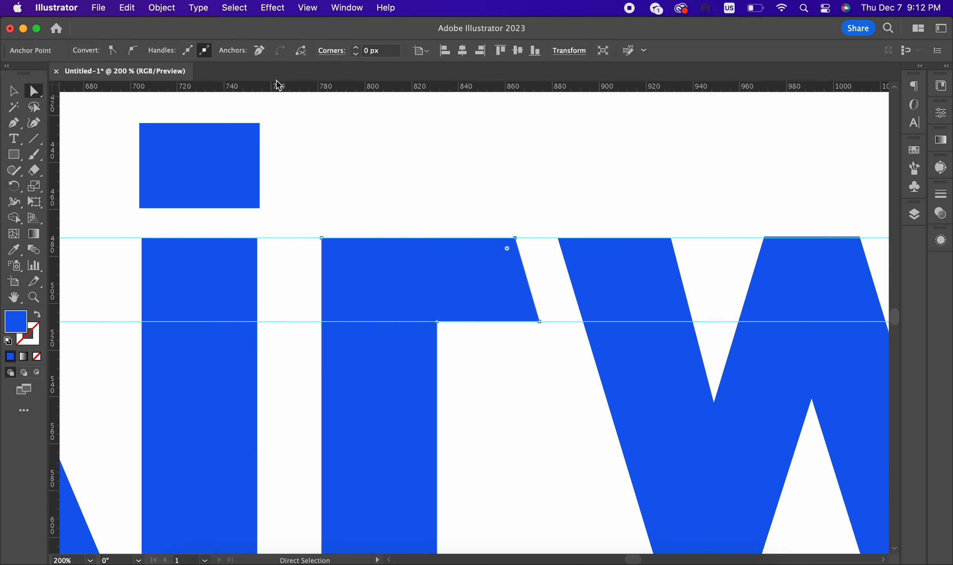
left_click(321, 238)
scroll(336, 177, "down", 3)
left_click_drag(335, 216, 348, 248)
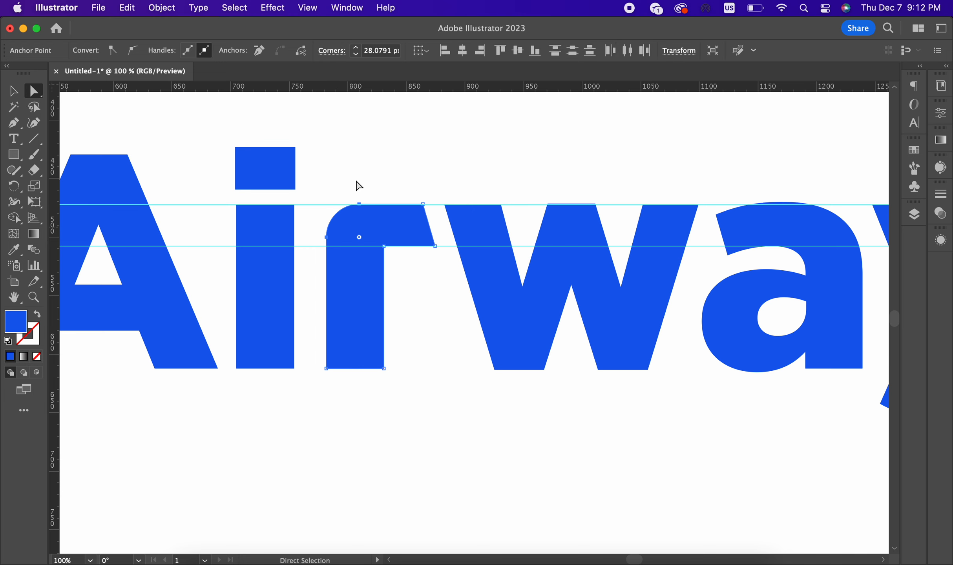
left_click(358, 148)
scroll(357, 148, "down", 4)
scroll(361, 152, "up", 5)
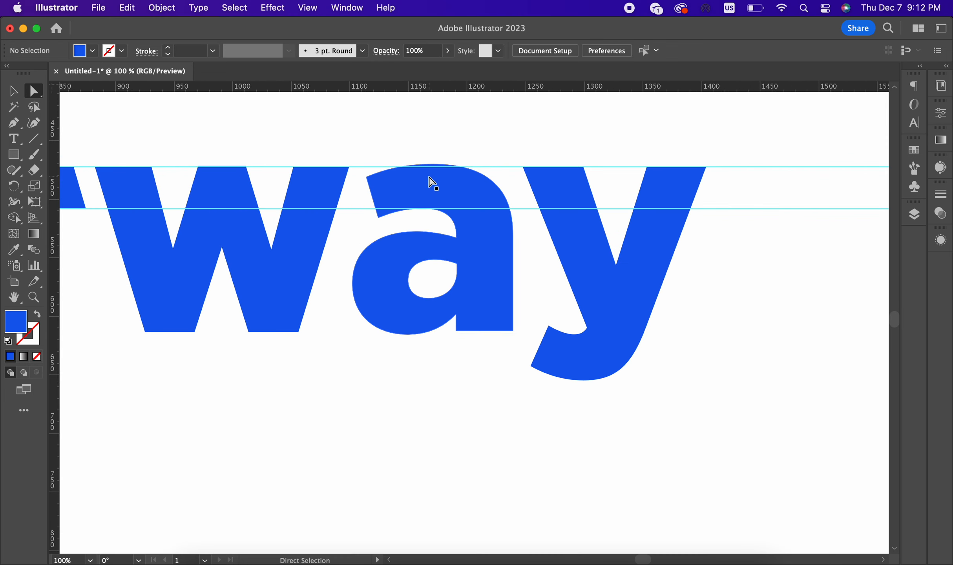
Step: Move the a's top anchors onto the top guide and make the upper-left anchor a sharp corner
left_click(431, 182)
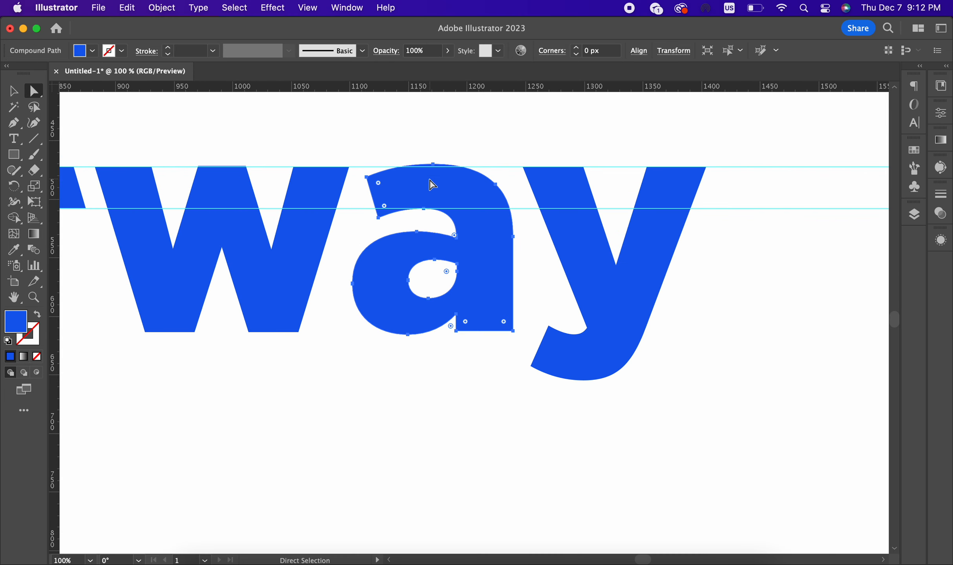
scroll(429, 180, "down", 1)
scroll(429, 179, "up", 3)
scroll(429, 179, "down", 1)
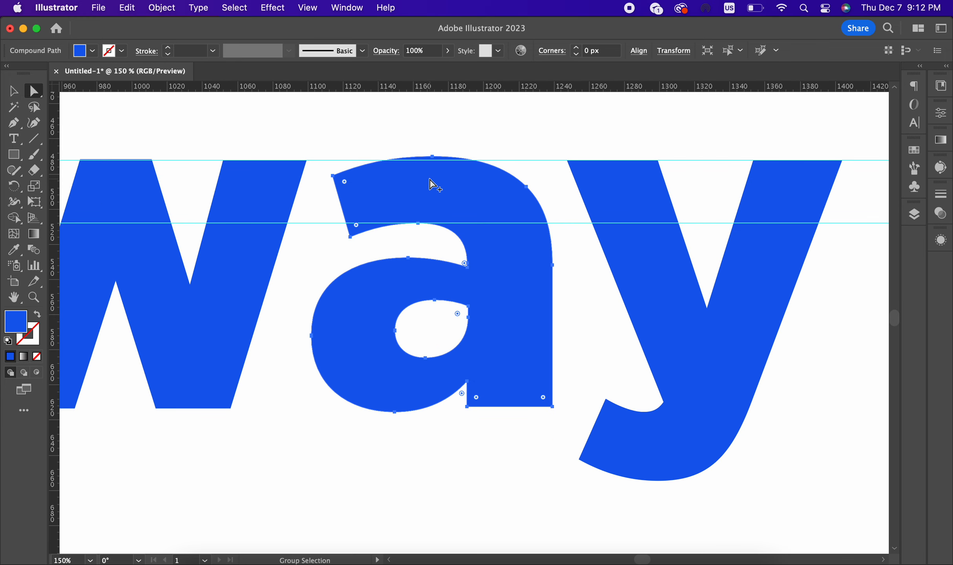
scroll(432, 181, "up", 2)
left_click(433, 153)
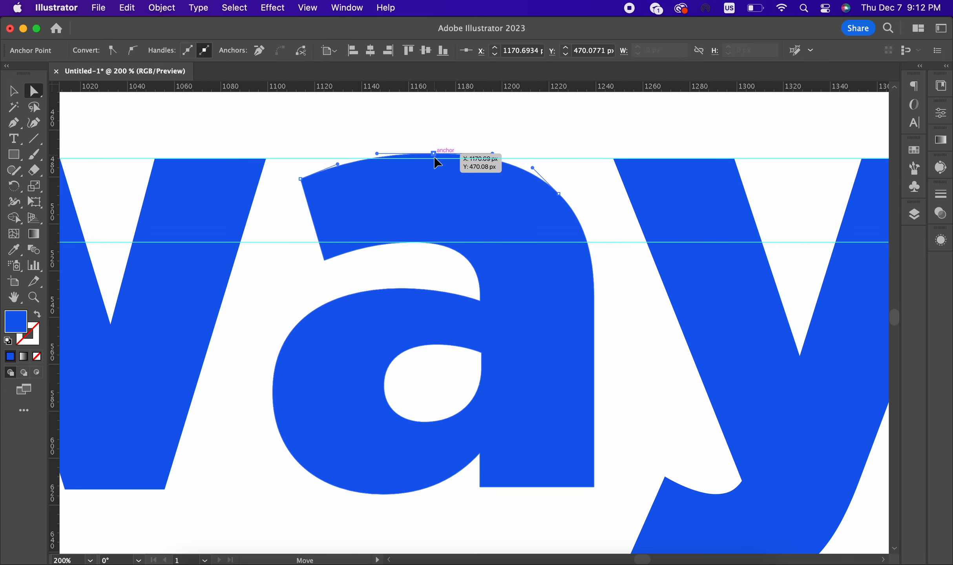
scroll(434, 159, "up", 2)
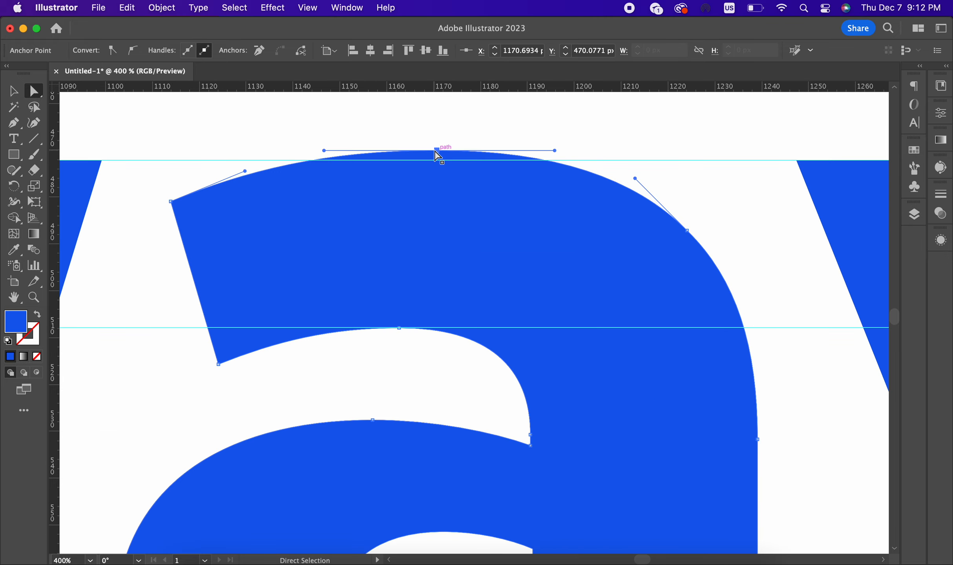
left_click_drag(436, 159, 437, 161)
scroll(437, 160, "down", 2)
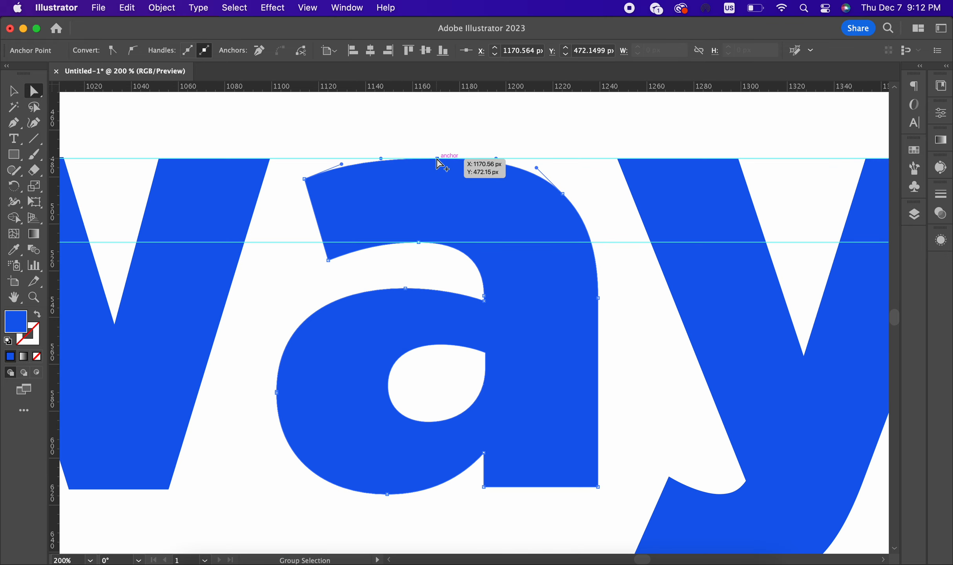
left_click_drag(304, 179, 312, 158)
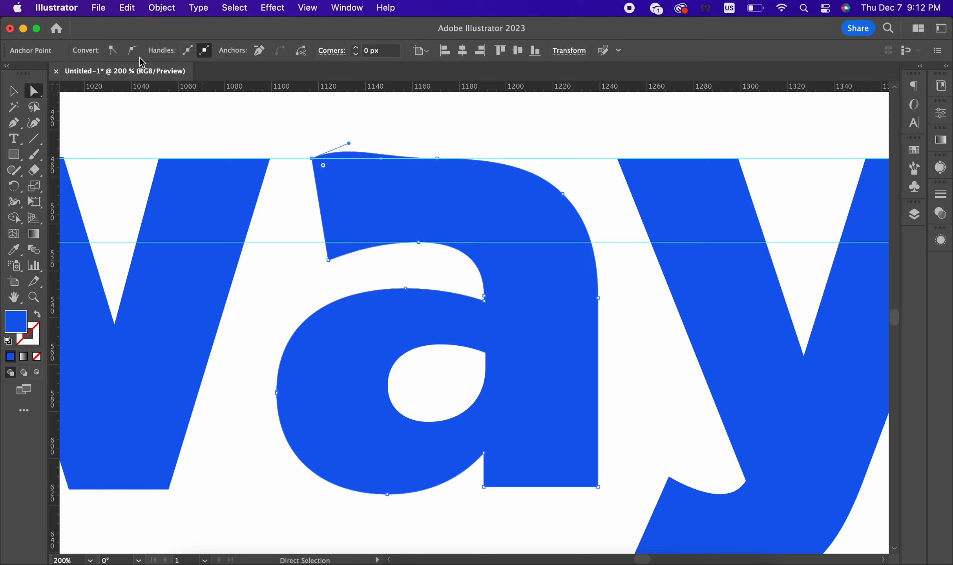
left_click(113, 50)
left_click_drag(313, 158, 320, 159)
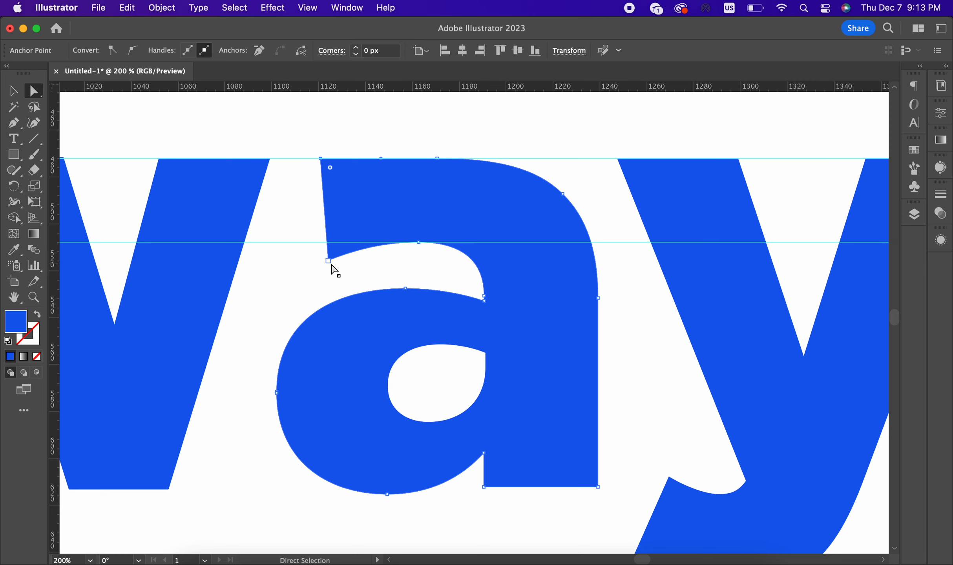
Step: Bring the a's notch anchor up to the middle guide and slide it left
left_click_drag(328, 260, 327, 243)
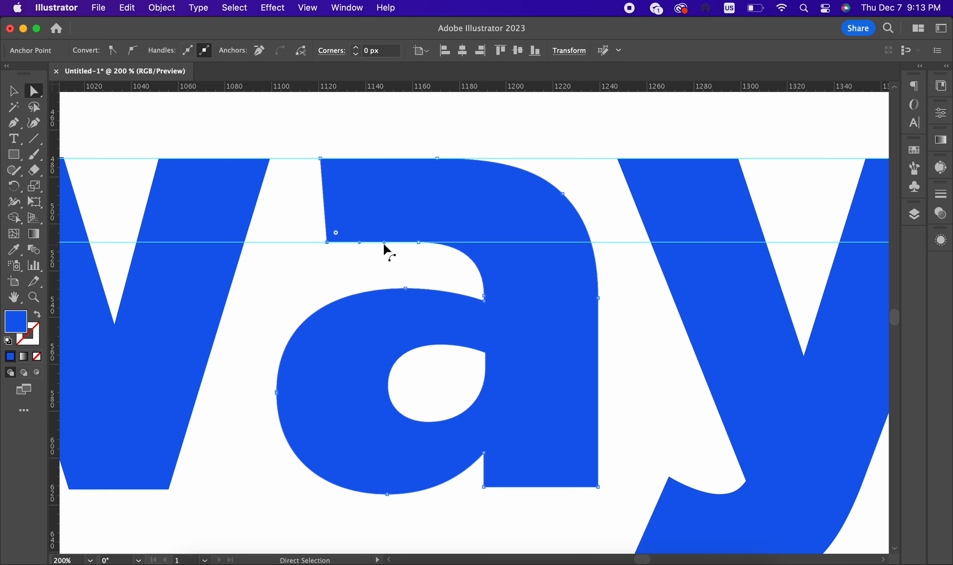
scroll(384, 246, "down", 5)
scroll(378, 251, "up", 3)
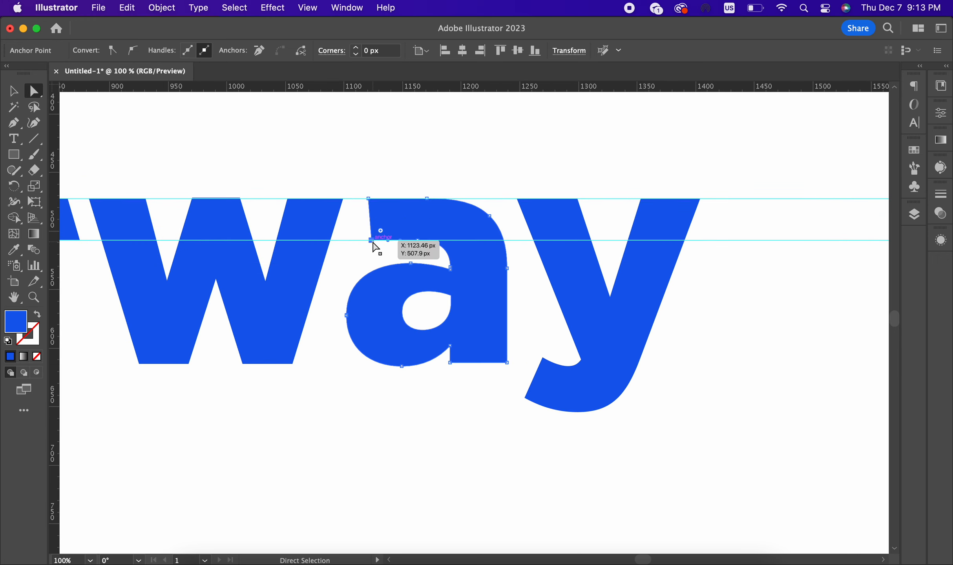
left_click_drag(372, 243, 355, 243)
left_click(496, 165)
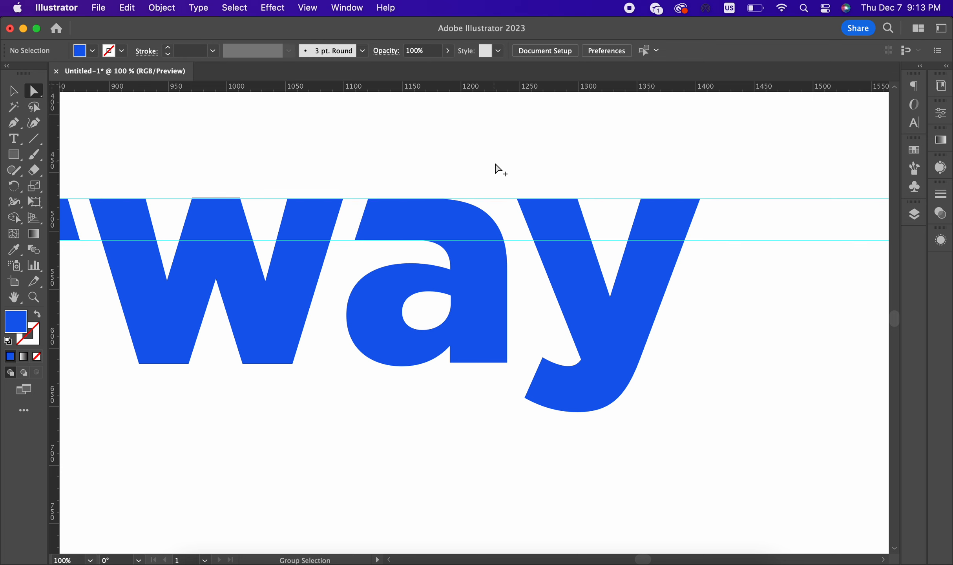
Step: Shift the a's top-left and lower-left anchors right to set the slanted cut
scroll(495, 166, "down", 2)
scroll(470, 172, "up", 4)
left_click(367, 199)
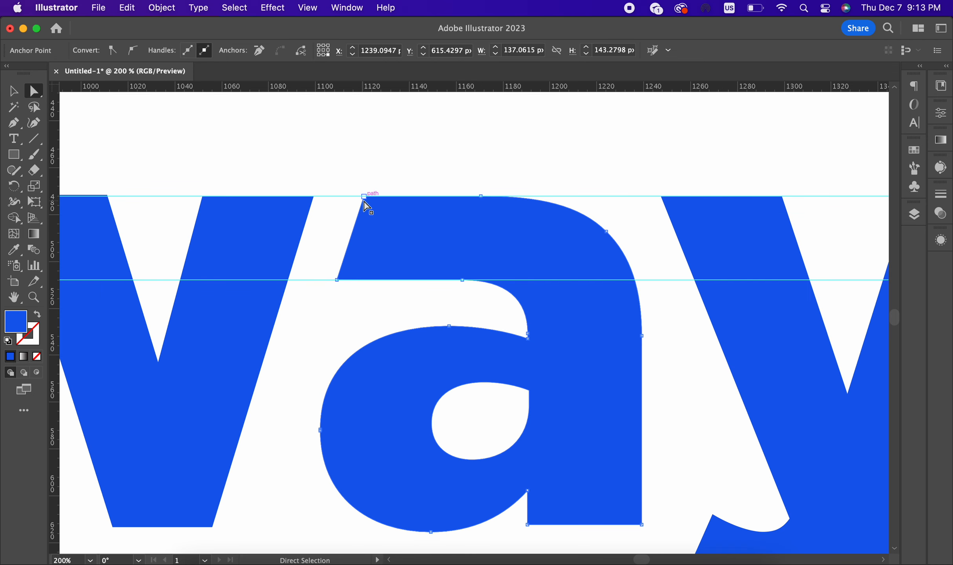
left_click(363, 198)
left_click_drag(342, 282, 346, 281)
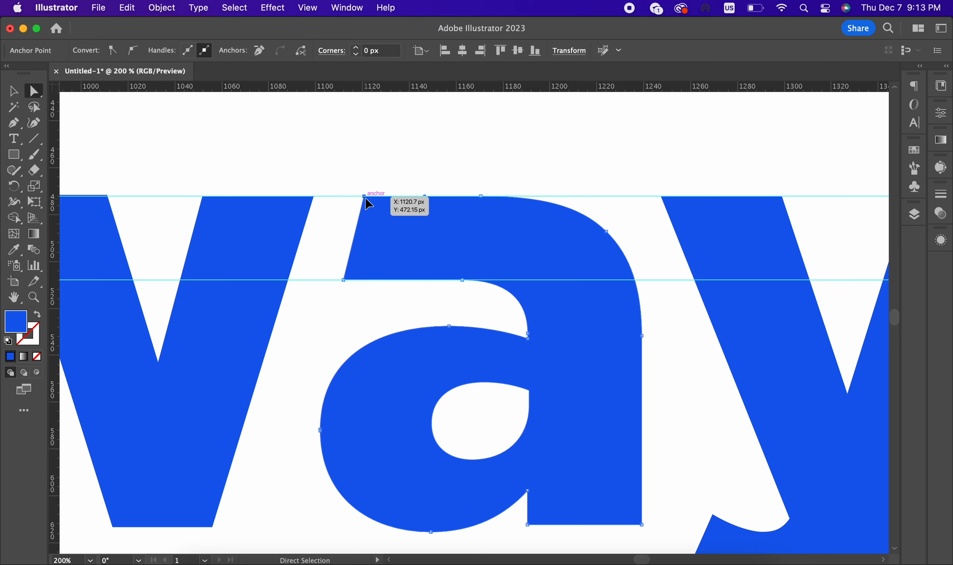
left_click_drag(365, 197, 370, 198)
scroll(370, 198, "up", 3)
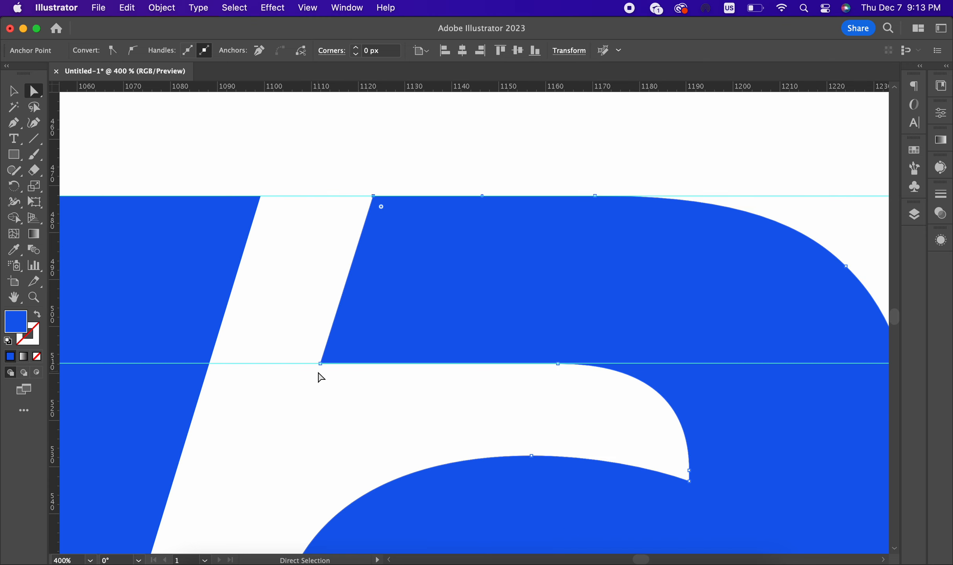
left_click_drag(320, 363, 328, 364)
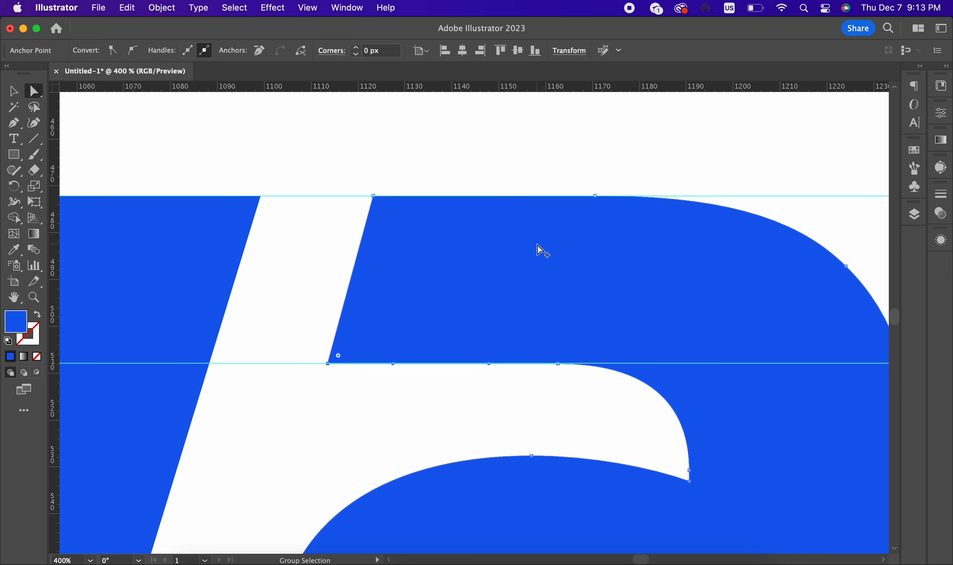
scroll(491, 217, "down", 4)
left_click(548, 166)
Step: Nudge an anchor on the a's curve slightly to the right
scroll(549, 166, "down", 3)
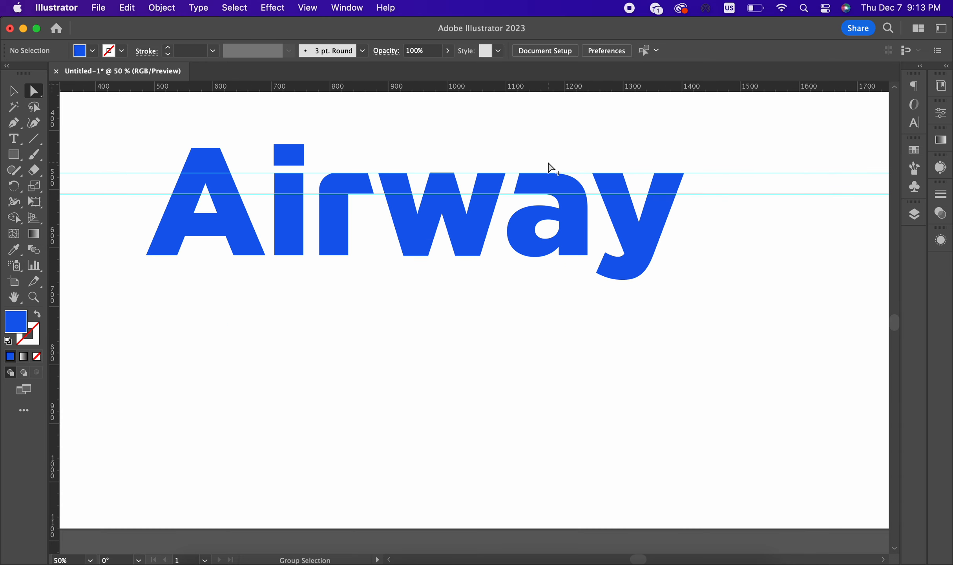
scroll(615, 153, "up", 3)
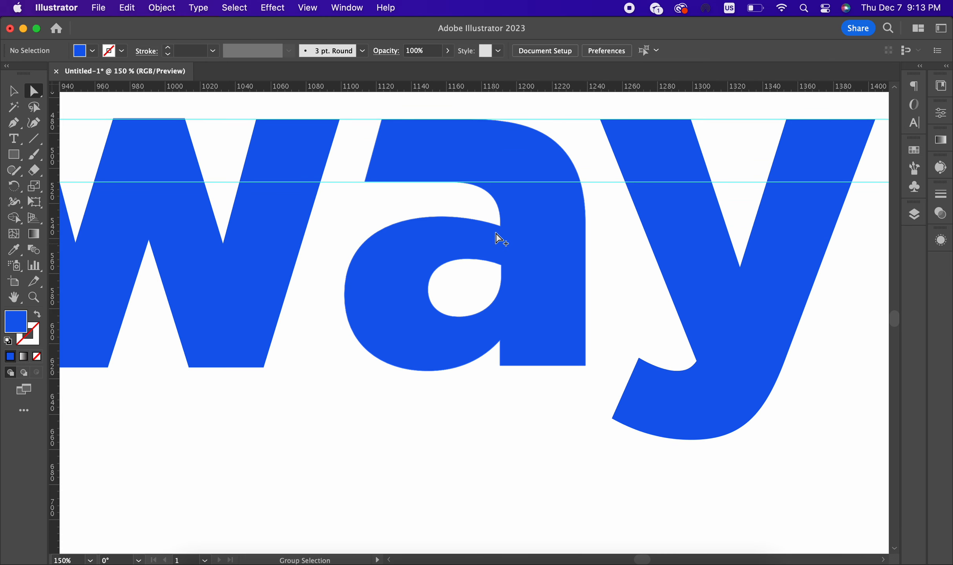
left_click(482, 187)
scroll(464, 182, "up", 1)
left_click_drag(446, 182, 462, 183)
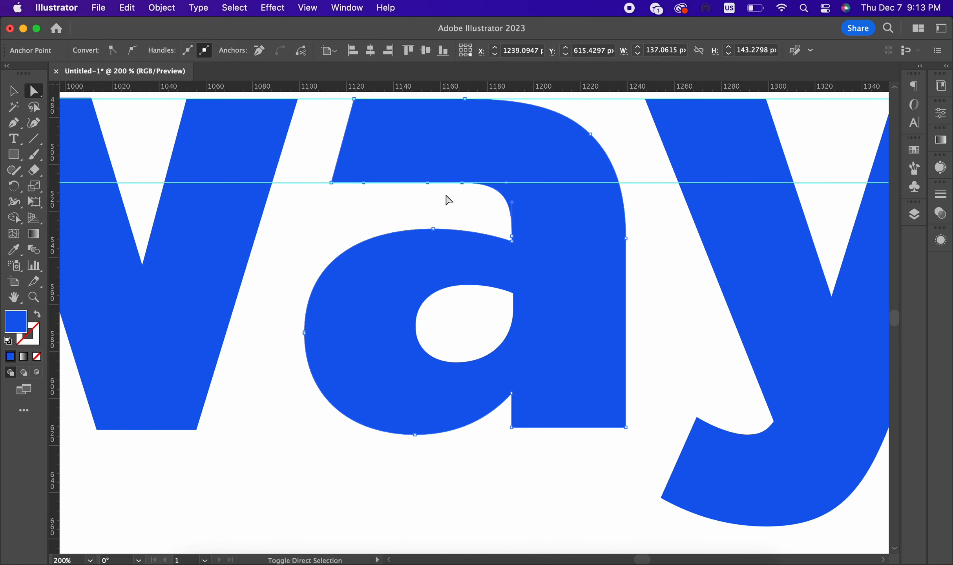
left_click(448, 200)
Step: Adjust the anchors at the top of the r's arm, then recentre the Airway word in view
scroll(565, 232, "down", 5)
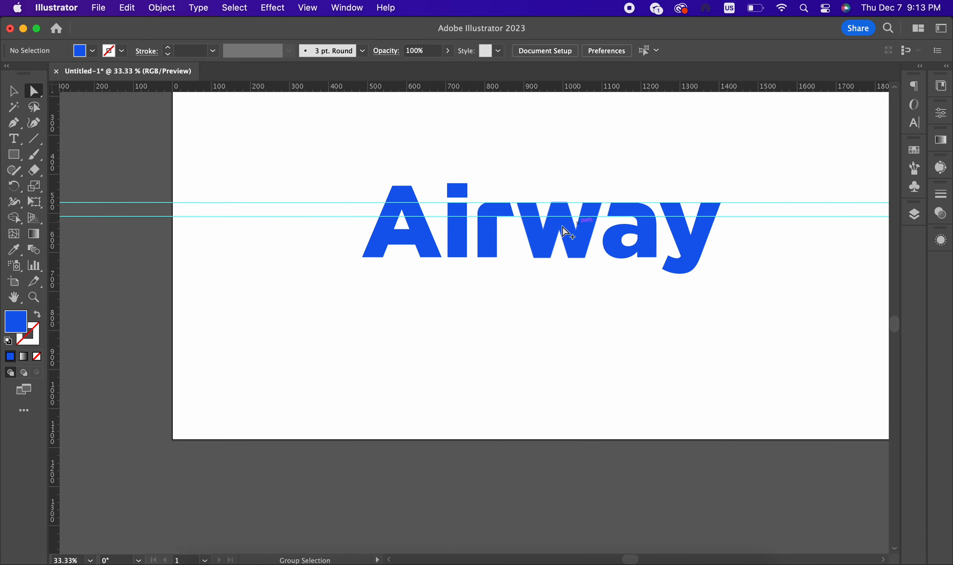
scroll(563, 230, "up", 4)
left_click_drag(456, 136, 471, 207)
scroll(310, 238, "down", 2)
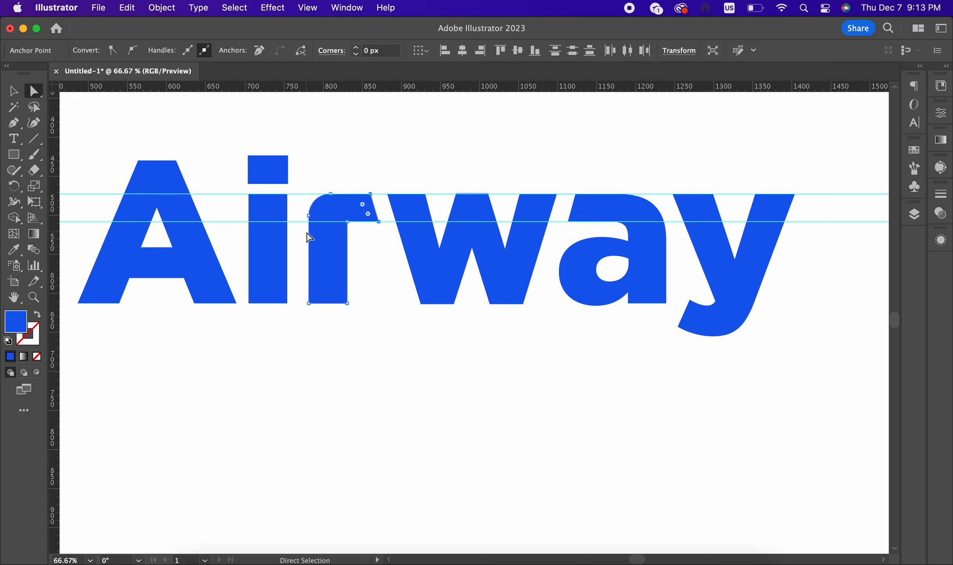
left_click(404, 317)
scroll(252, 276, "down", 2)
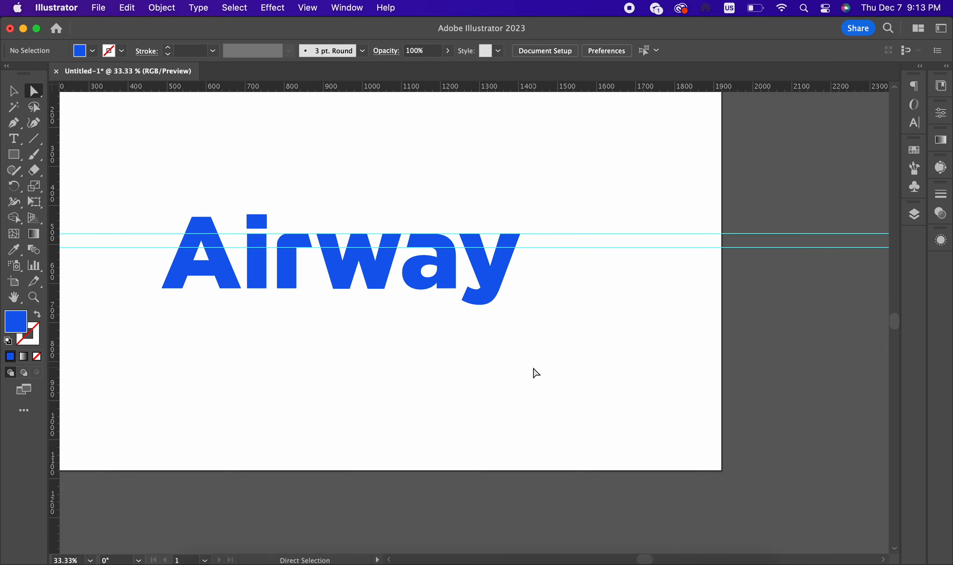
scroll(565, 282, "down", 2)
scroll(546, 313, "up", 1)
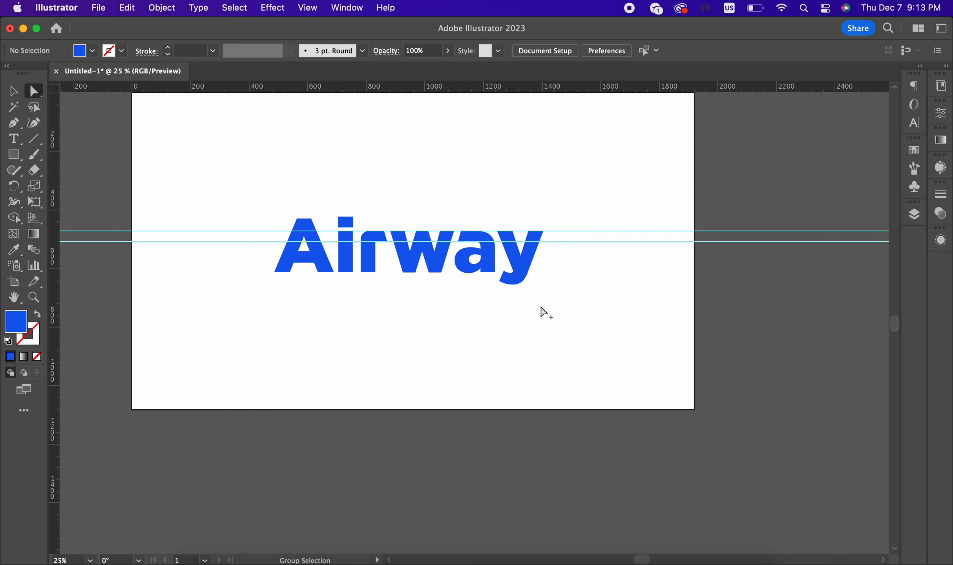
scroll(508, 308, "up", 2)
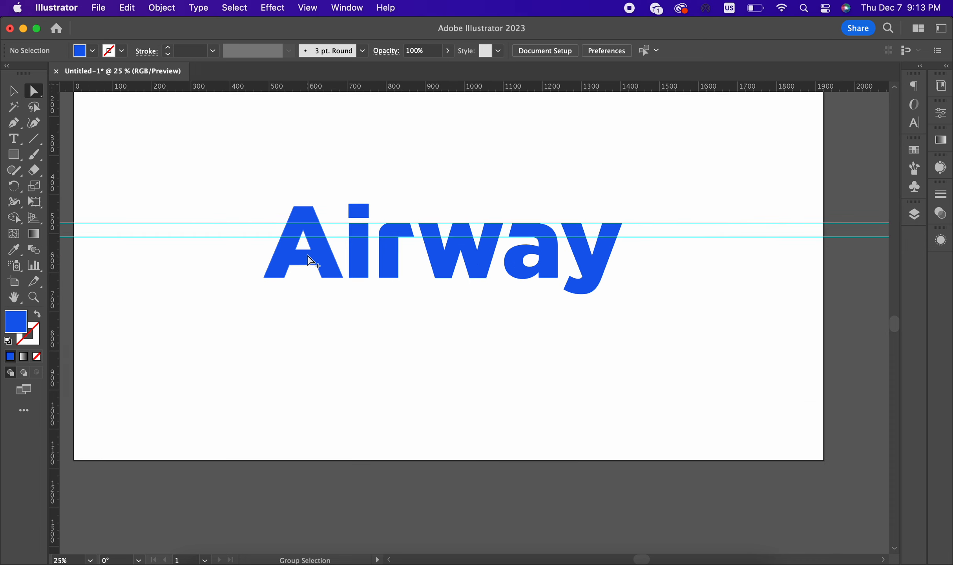
left_click_drag(737, 343, 565, 308)
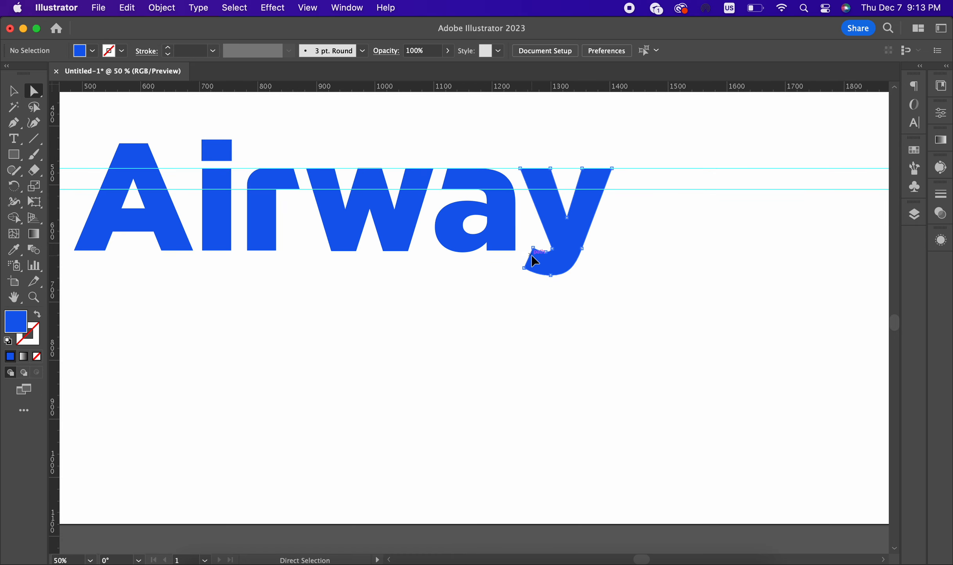
Step: Drag the y's inner tail anchor down-right and Shape Builder-delete the leftover tail sliver and piece
left_click(541, 269)
scroll(545, 284, "up", 1)
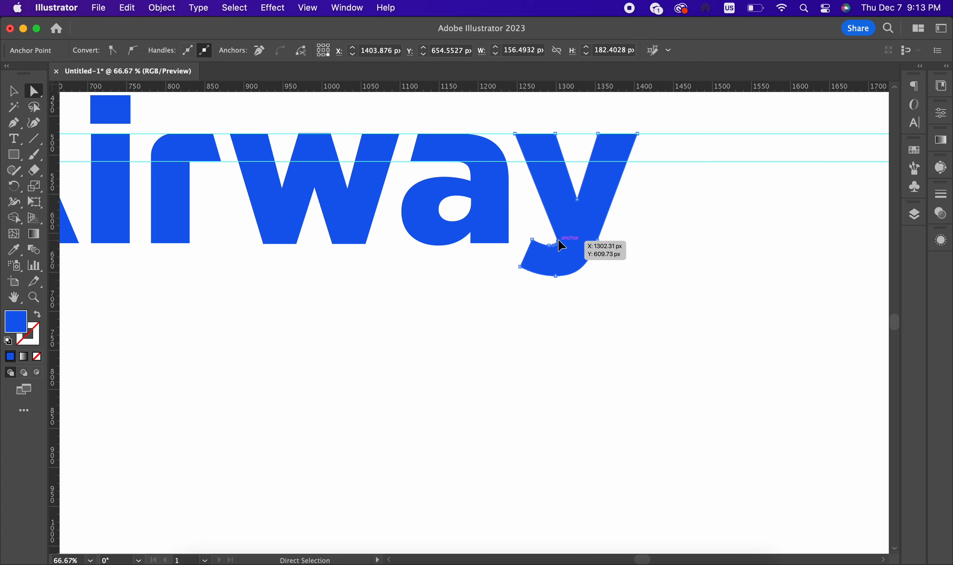
left_click_drag(557, 242, 577, 304)
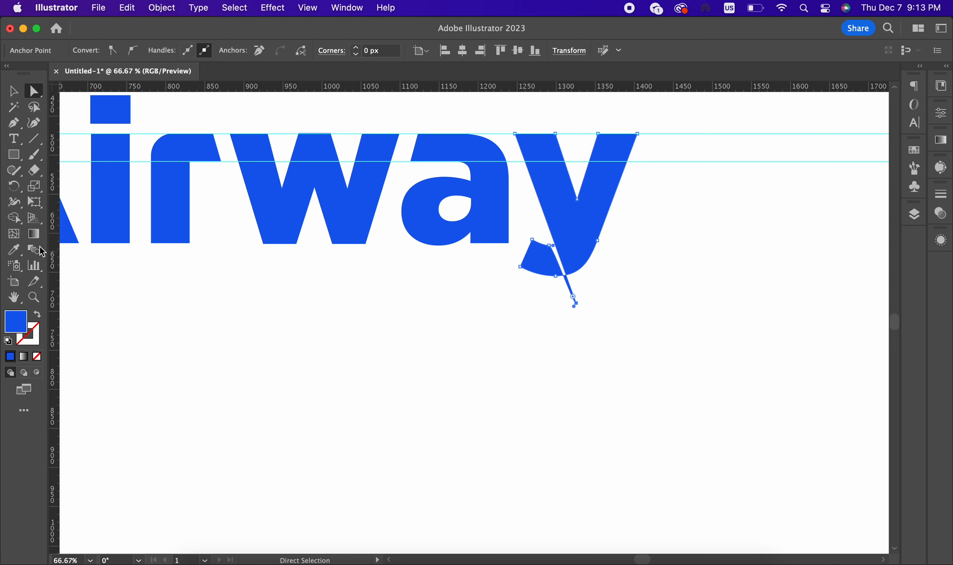
left_click(13, 217)
left_click(537, 257, "alt")
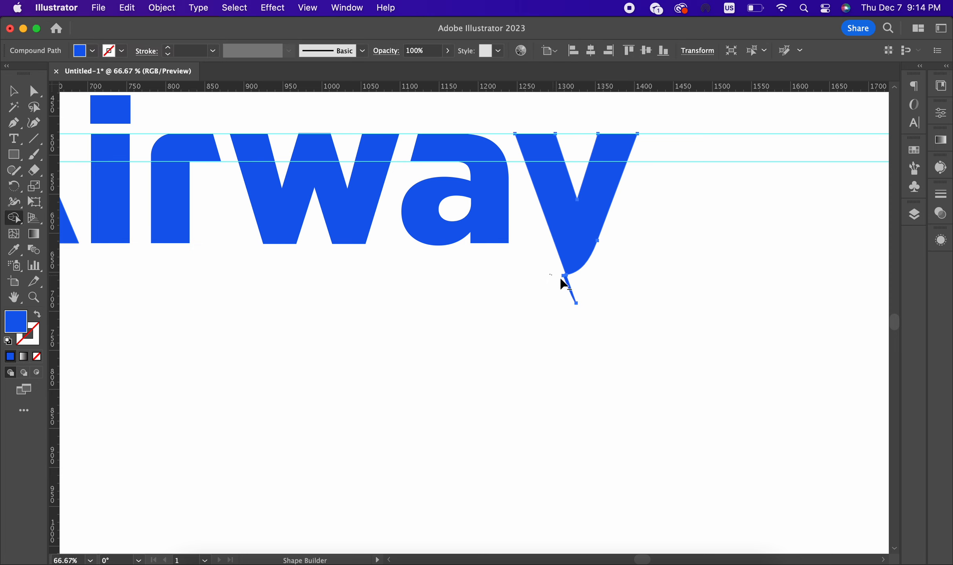
left_click(573, 294, "alt")
key("super+minus")
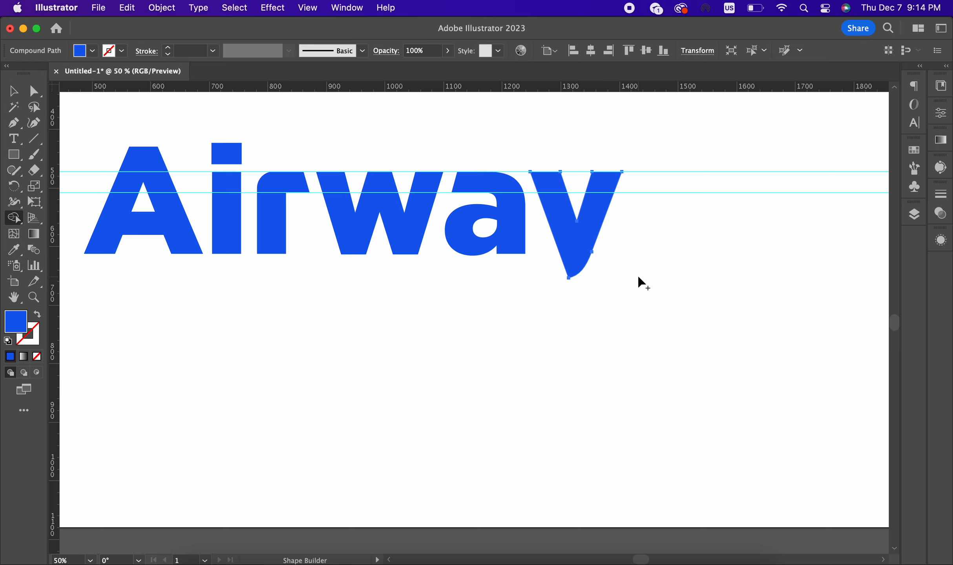
Step: Pull the y's lower anchor down-left, undo the bottom-curve tweak, and deselect
left_click(14, 123)
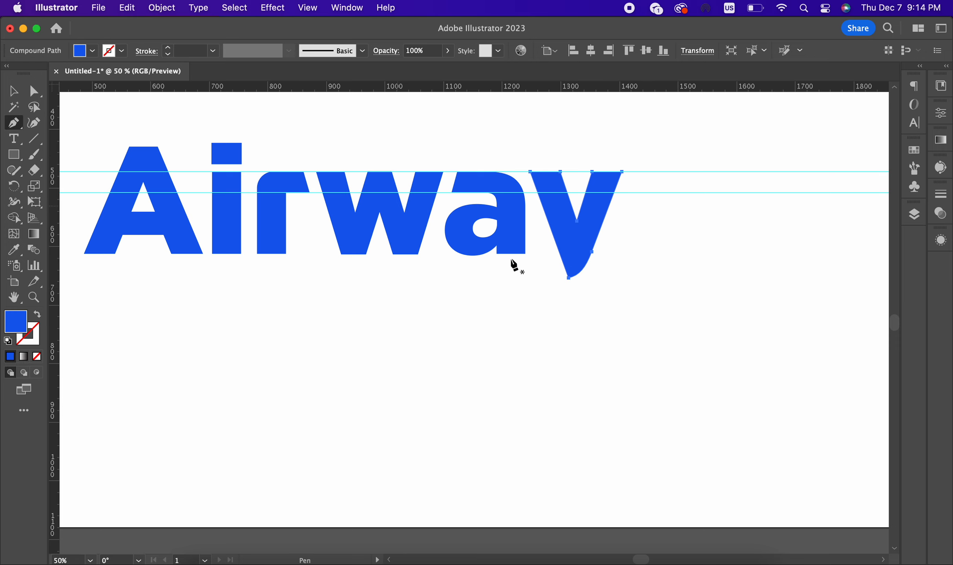
key("a")
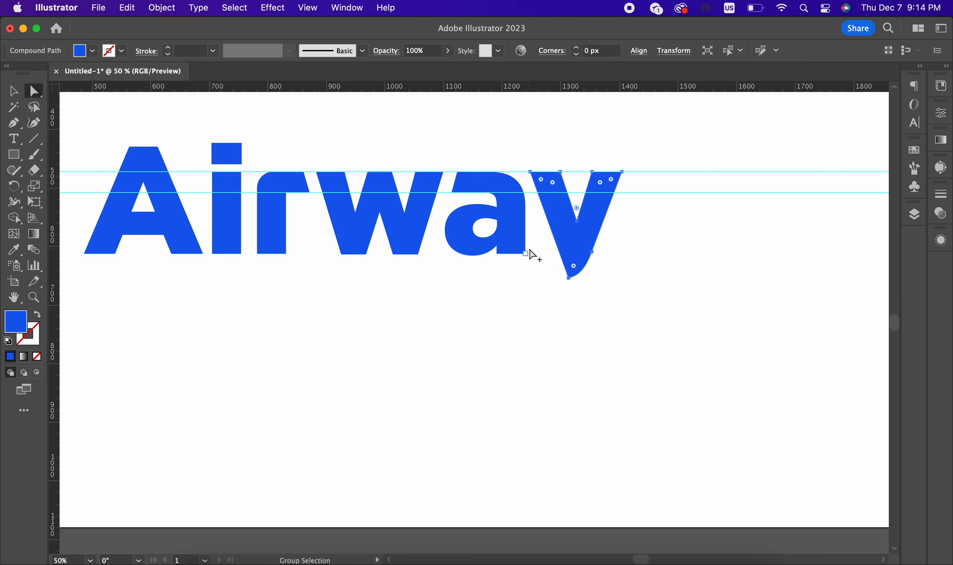
key("super+equal")
left_click_drag(606, 253, 581, 323)
left_click_drag(590, 282, 580, 304)
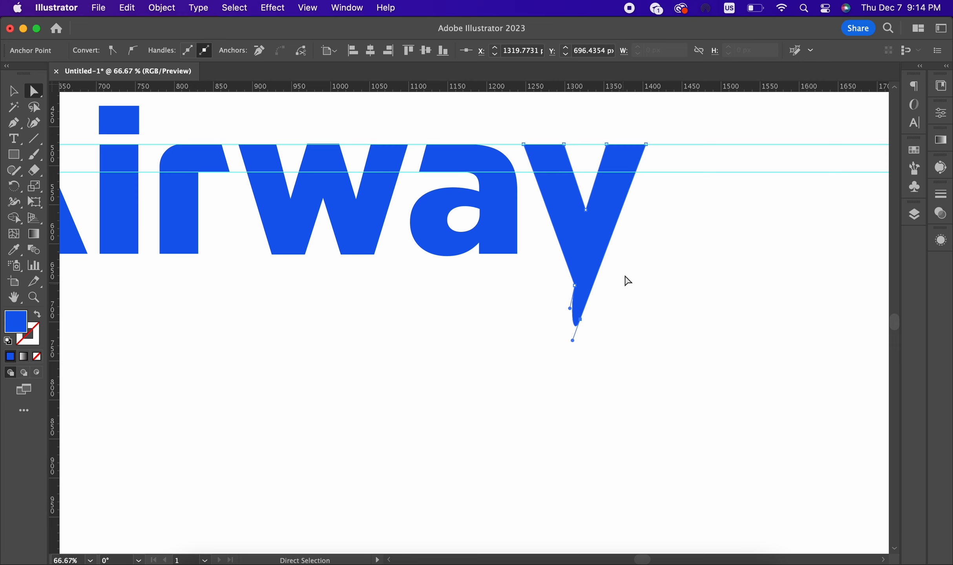
key("super+z")
key("super+z")
key("super+z")
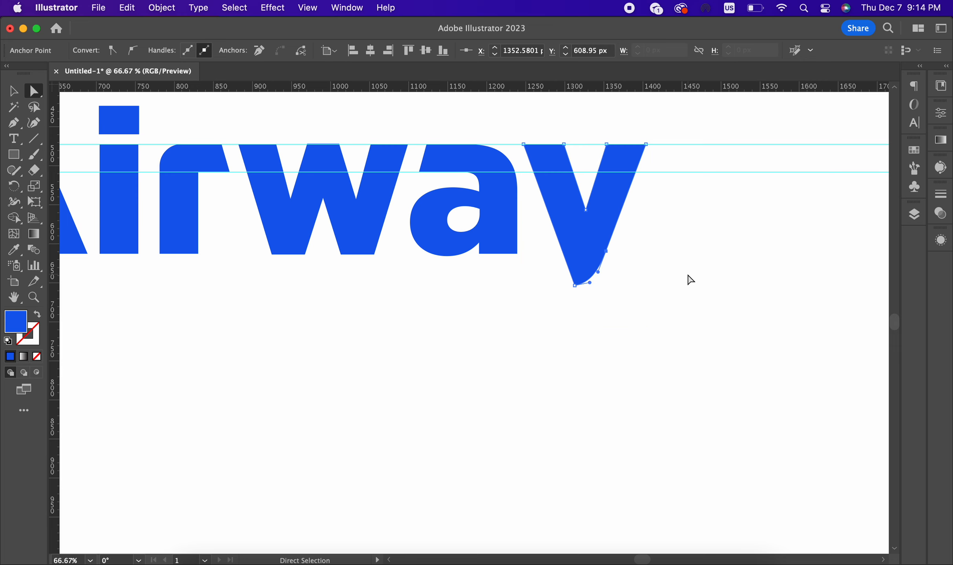
left_click(687, 275)
scroll(688, 274, "down", 4)
scroll(687, 275, "up", 3)
Step: Pull the y's bottom anchor down and convert it and the right-edge anchor to sharp corners
scroll(690, 279, "up", 1)
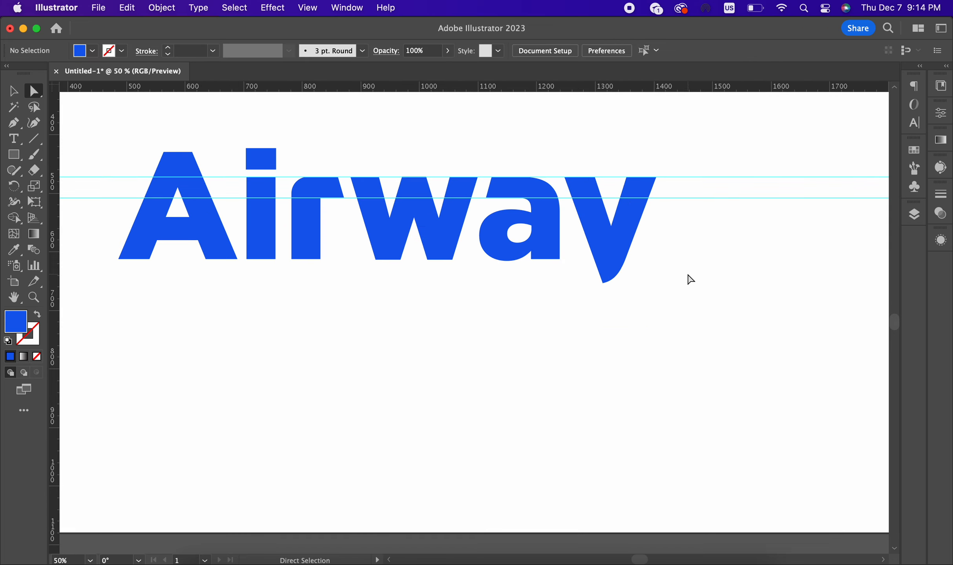
scroll(635, 273, "up", 2)
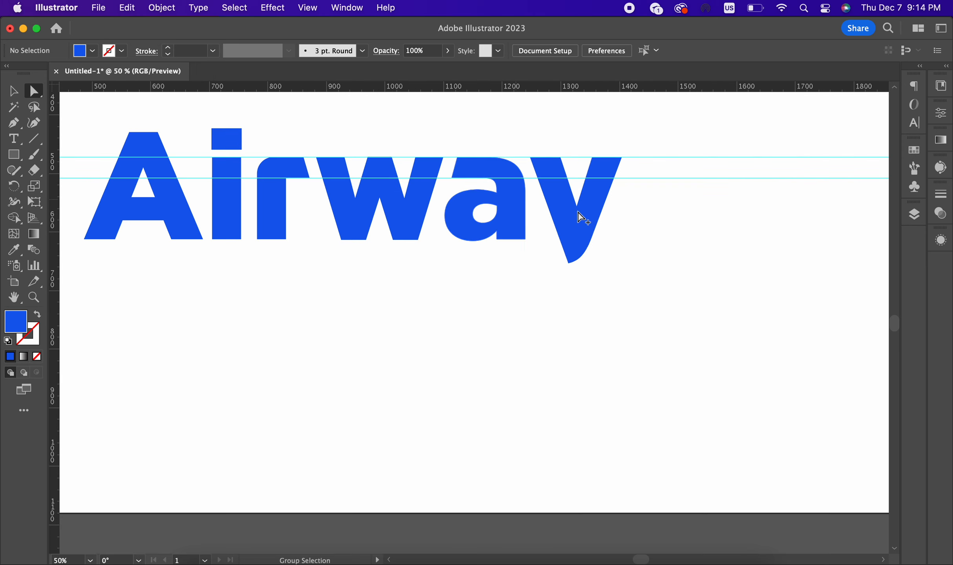
left_click(571, 274)
left_click_drag(522, 307, 529, 327)
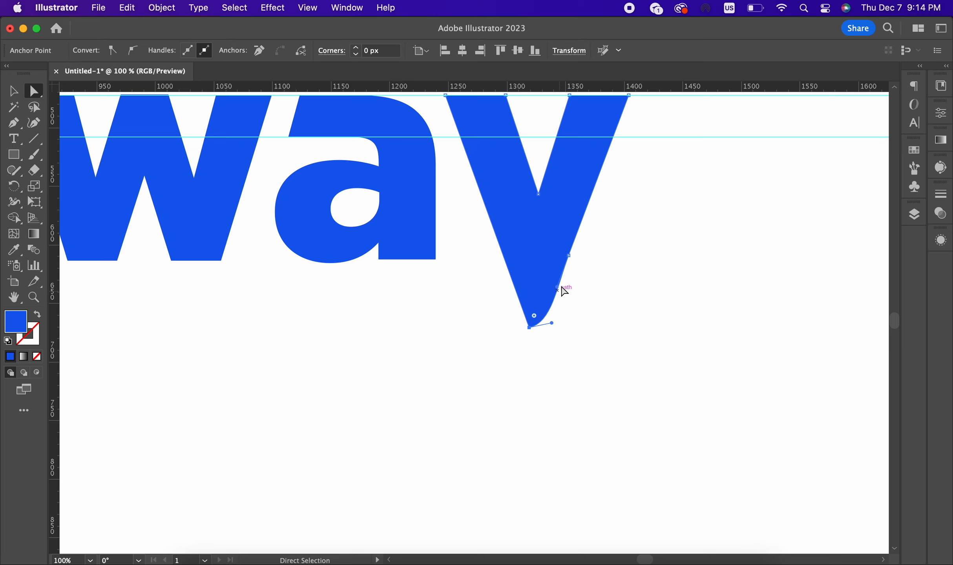
left_click(569, 255)
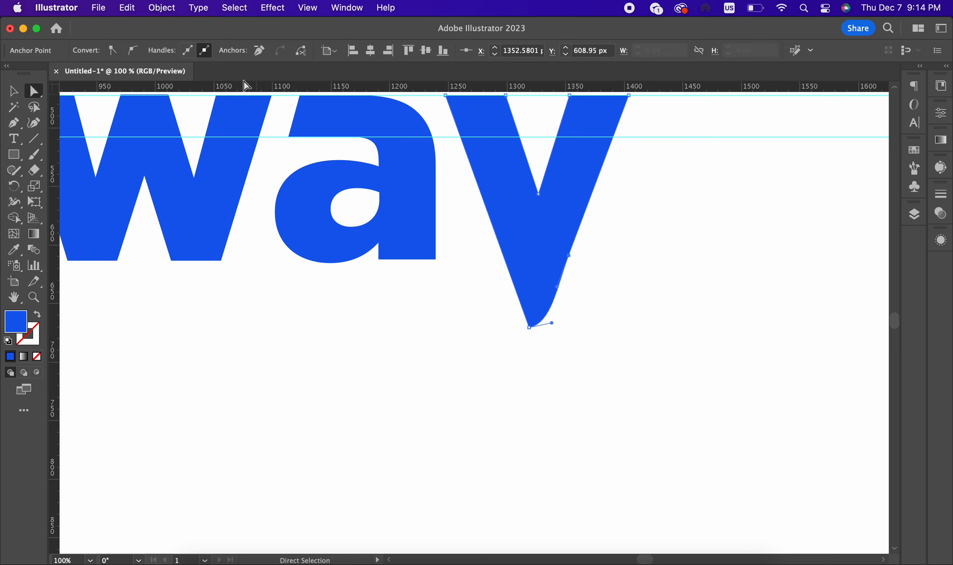
left_click(112, 50)
left_click(529, 328)
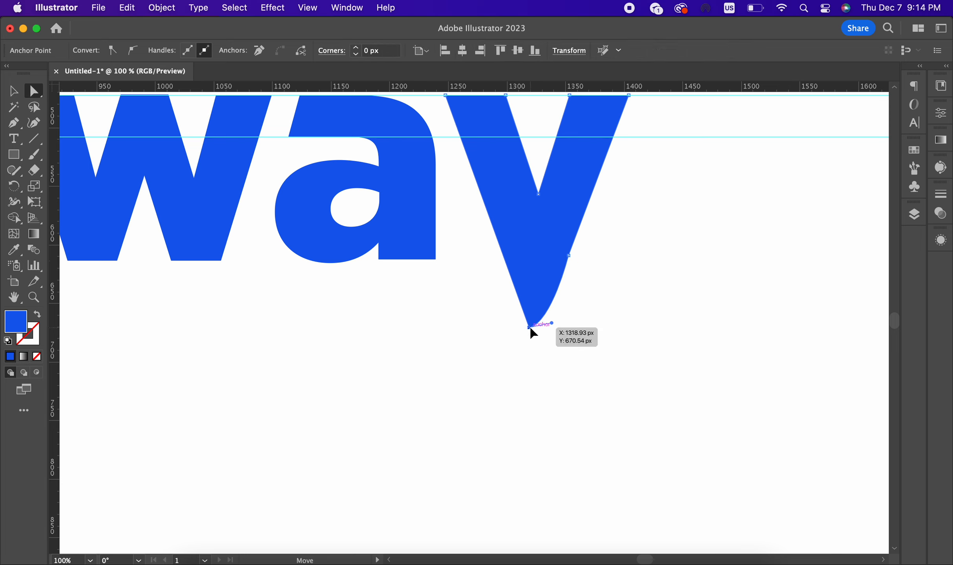
left_click(133, 51)
left_click(113, 50)
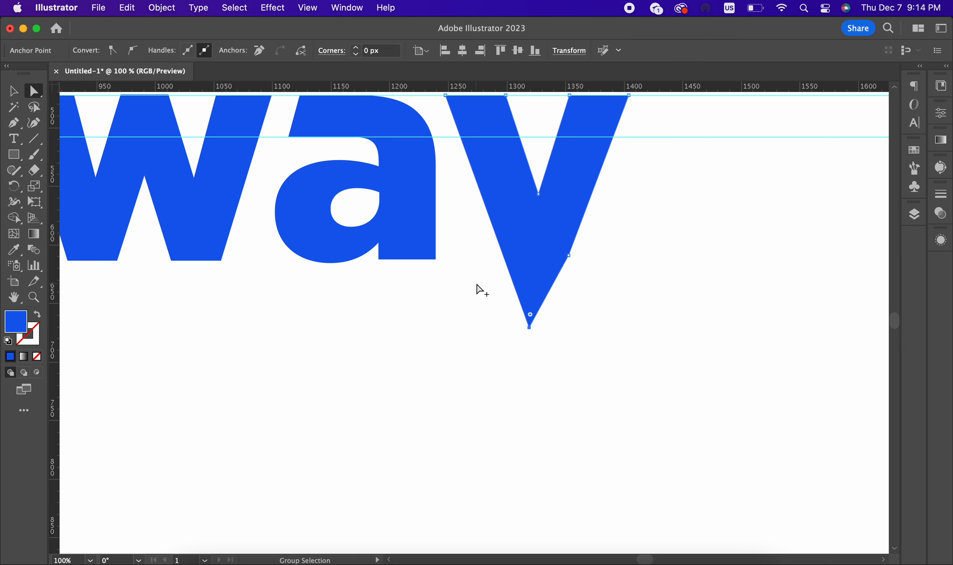
Step: Extend the y's bottom point down to meet its straight edge lines, then deselect
key("super+minus")
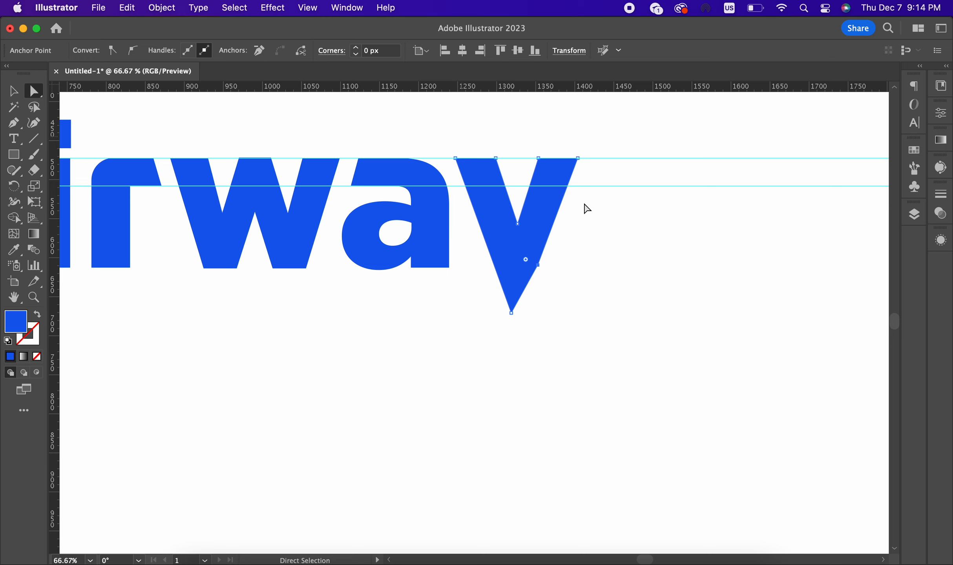
key("super+minus")
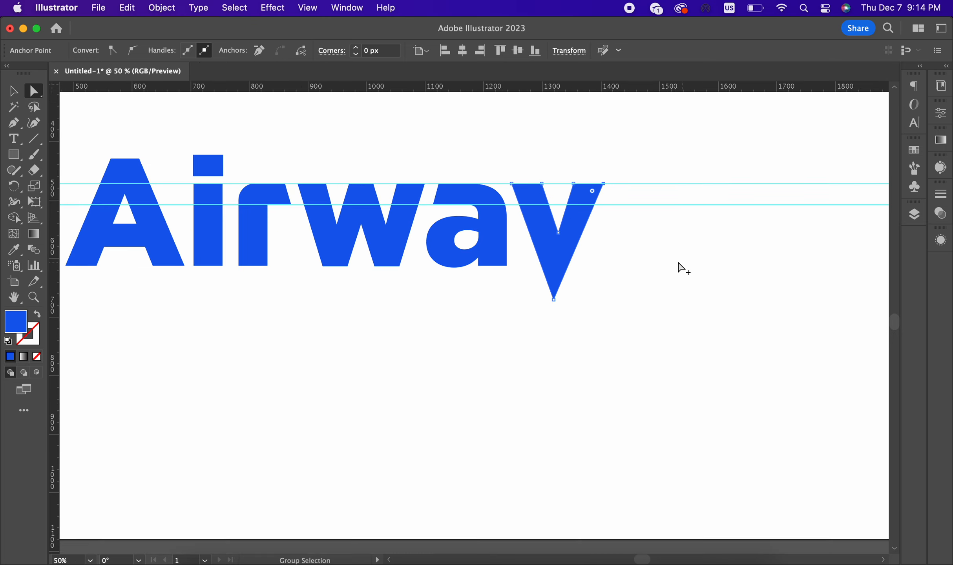
left_click_drag(554, 300, 559, 310)
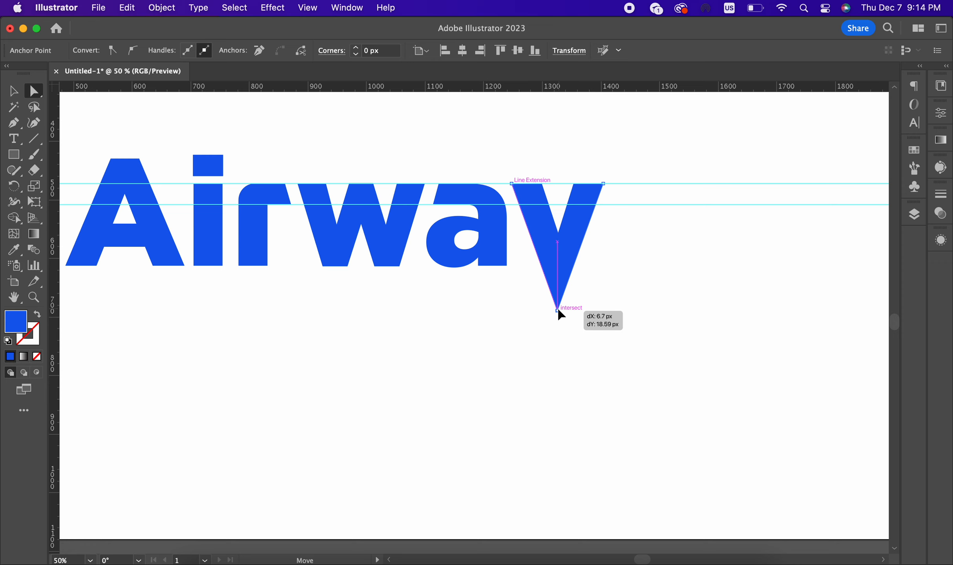
left_click(638, 283)
key("super+minus")
key("super+minus")
key("super+minus")
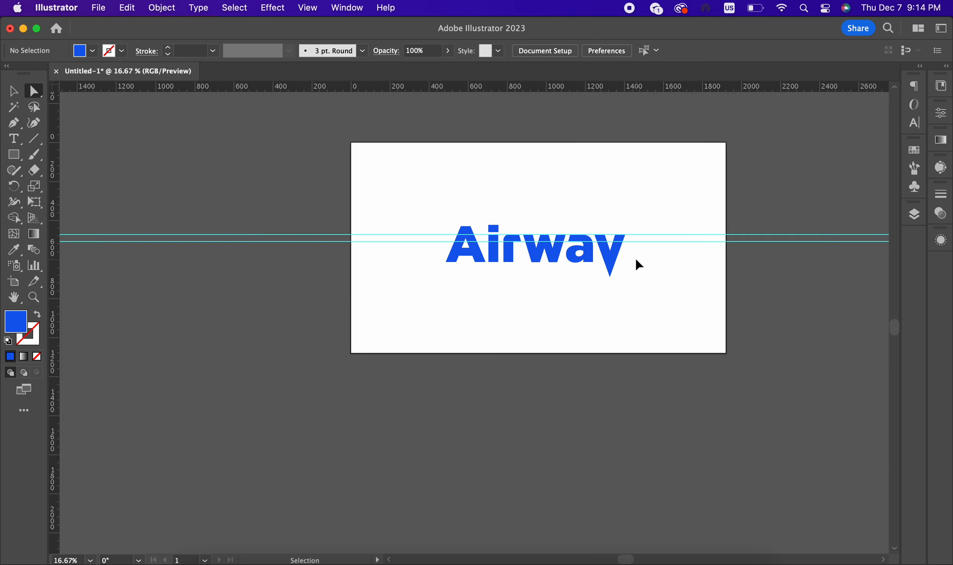
Step: Pen-draw the underline bar from the y's bottom tip left under the w, back to the y's right edge
scroll(638, 265, "up", 3)
left_click_drag(666, 400, 581, 304)
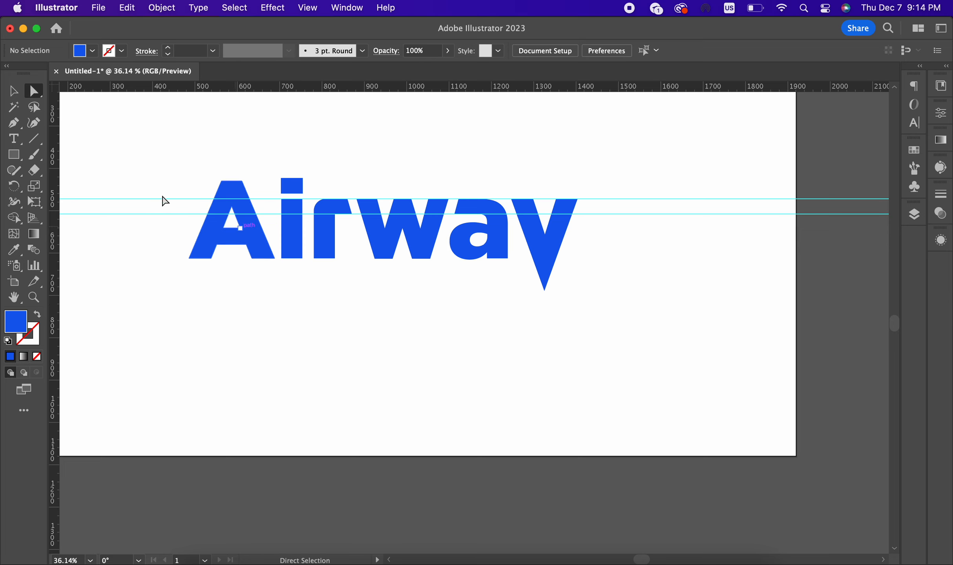
key("p")
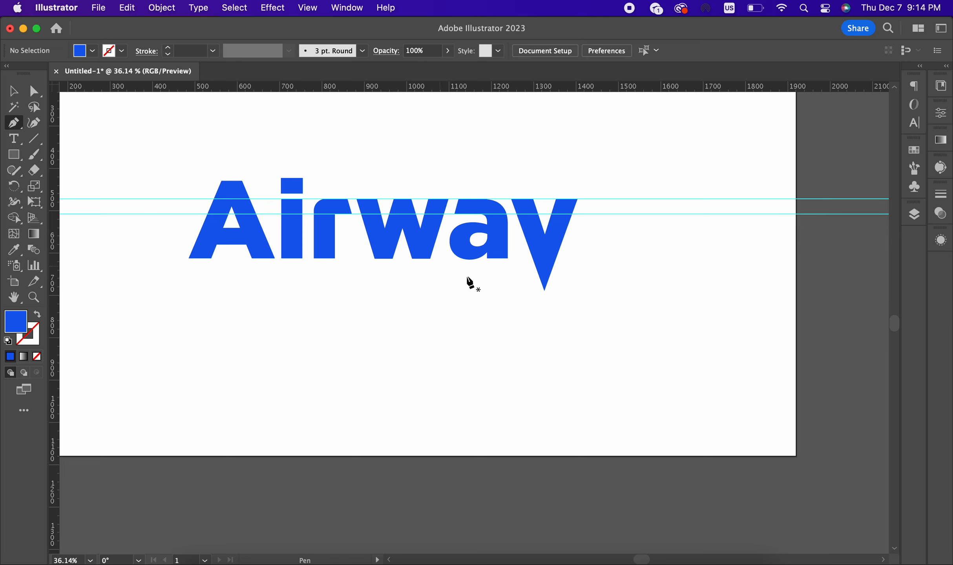
left_click(544, 291)
left_click(383, 291)
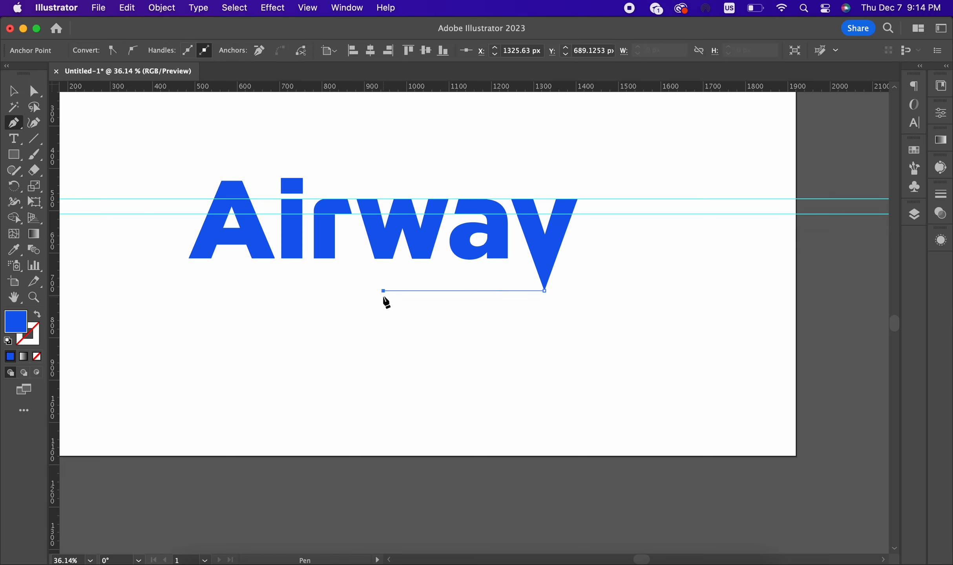
left_click(376, 272)
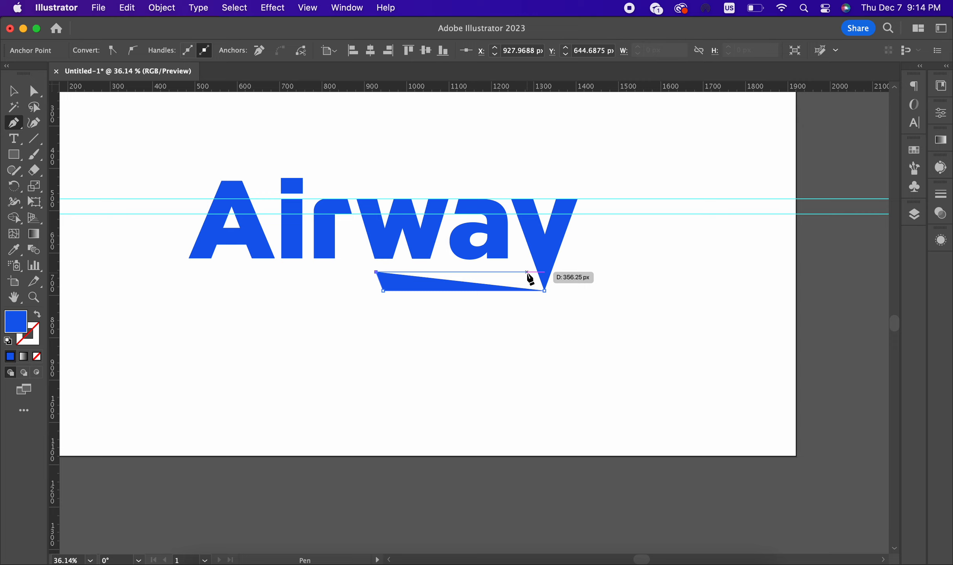
left_click(531, 272)
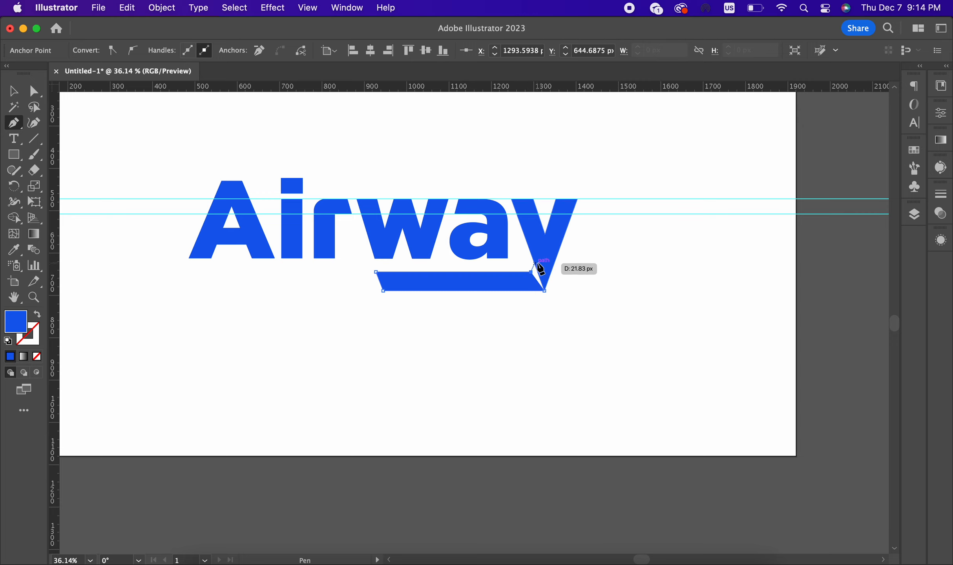
left_click(545, 236)
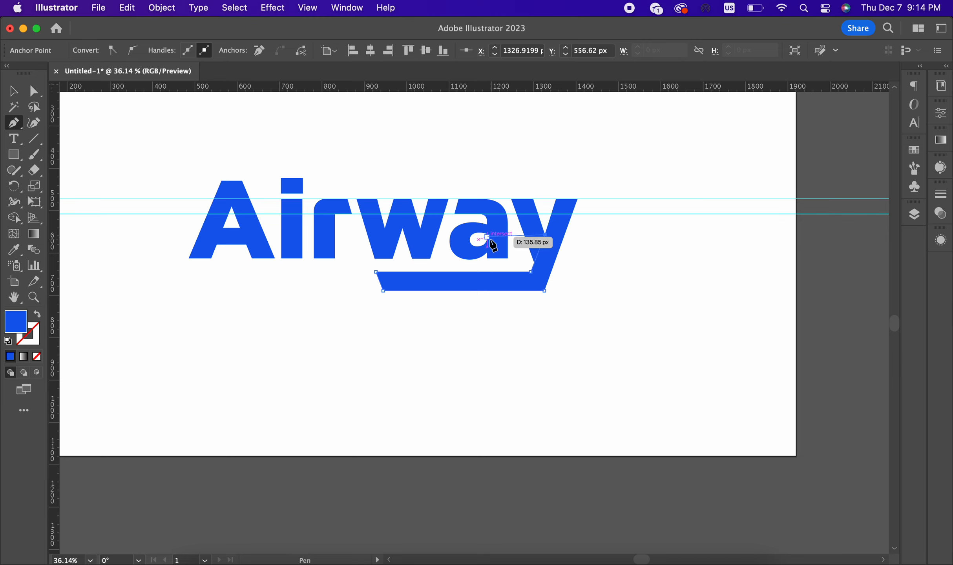
left_click(13, 92)
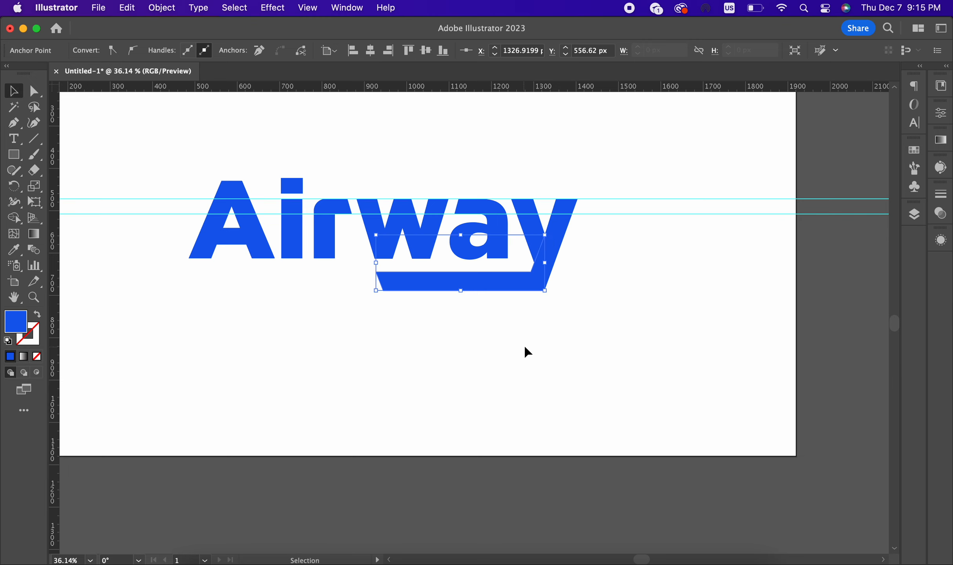
left_click(525, 348)
scroll(605, 262, "up", 1)
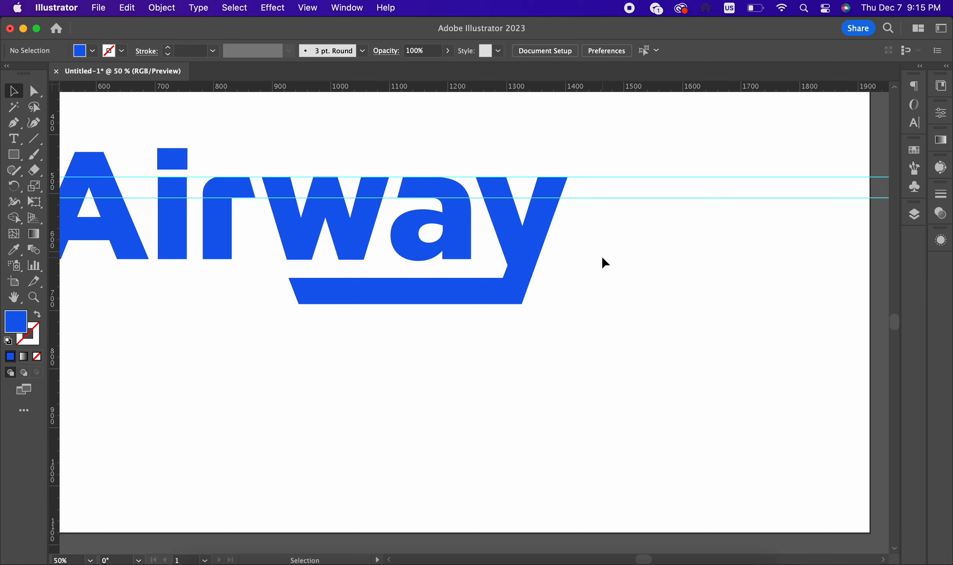
Step: Draw a line along the w's slanted left edge, extending it down past the bar's bottom
left_click(34, 139)
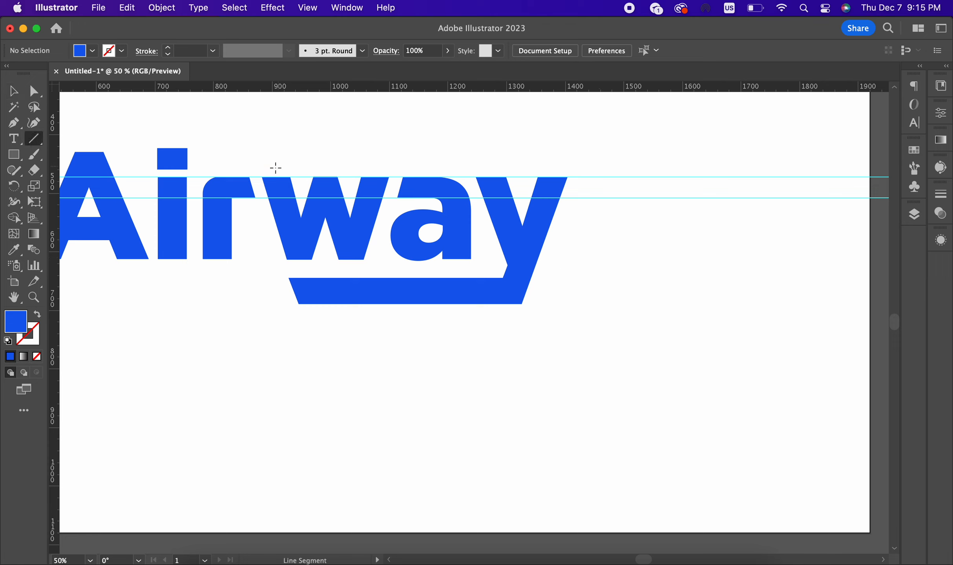
left_click_drag(261, 177, 287, 259)
scroll(298, 264, "up", 2)
scroll(298, 264, "down", 2)
scroll(297, 263, "up", 1)
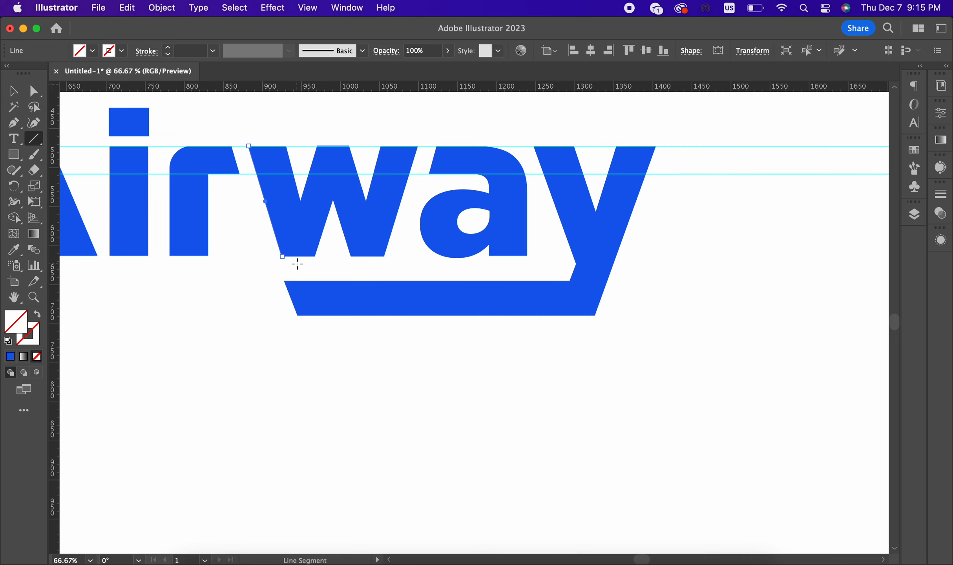
left_click_drag(284, 261, 300, 345)
scroll(304, 325, "up", 2)
scroll(300, 345, "down", 2)
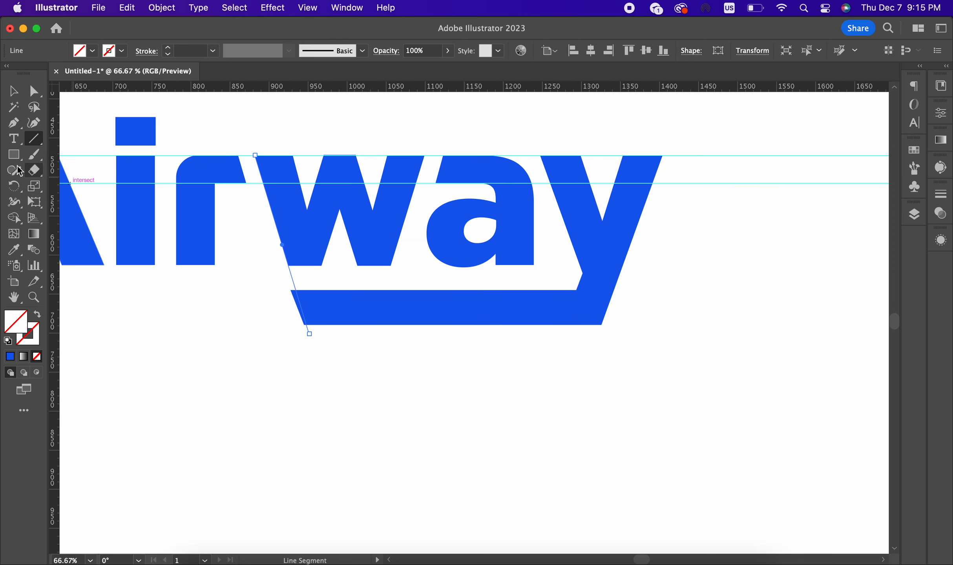
Step: Turn the diagonal line along the w into a guide with Make Guides
left_click(13, 90)
left_click(365, 304, "shift")
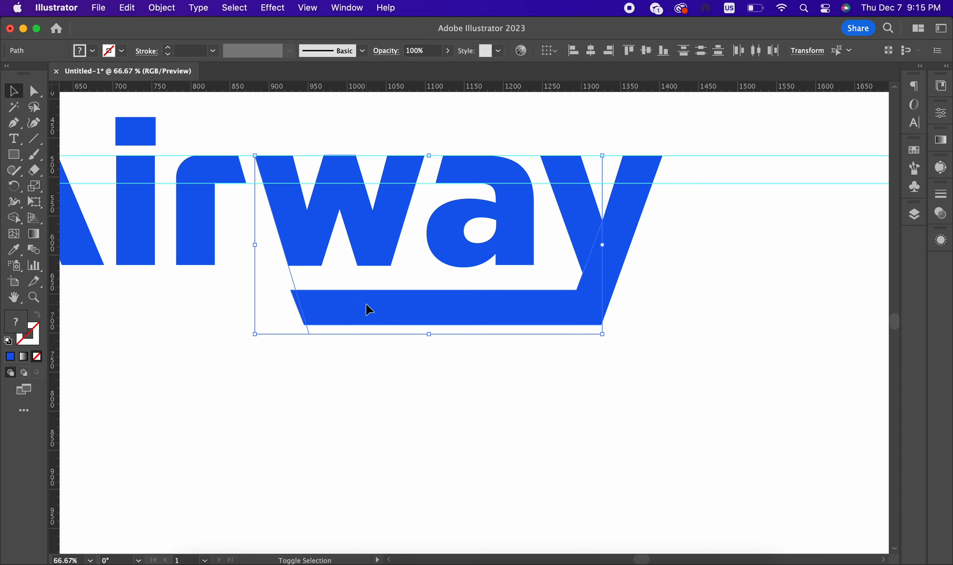
left_click(387, 364)
left_click(293, 278)
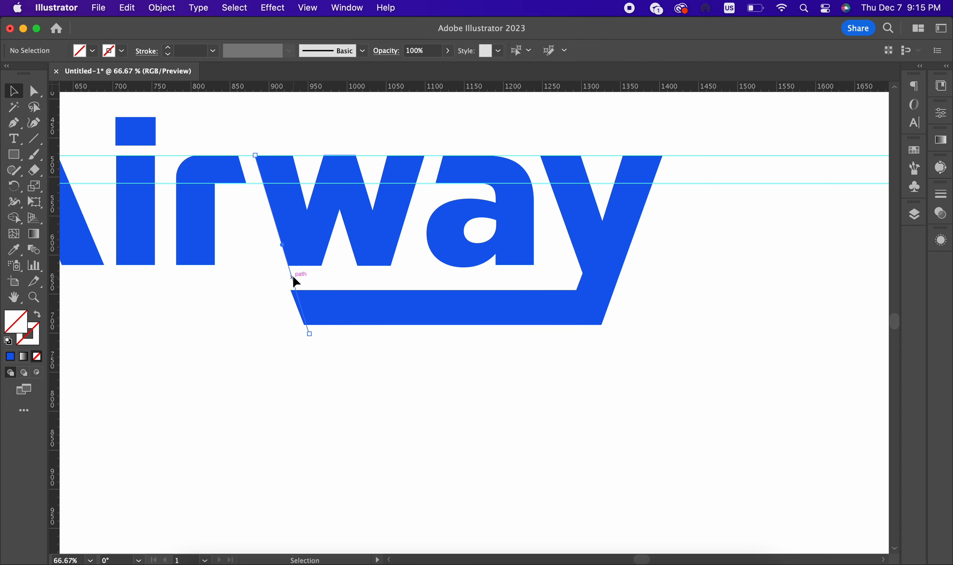
right_click(290, 278)
left_click(345, 456)
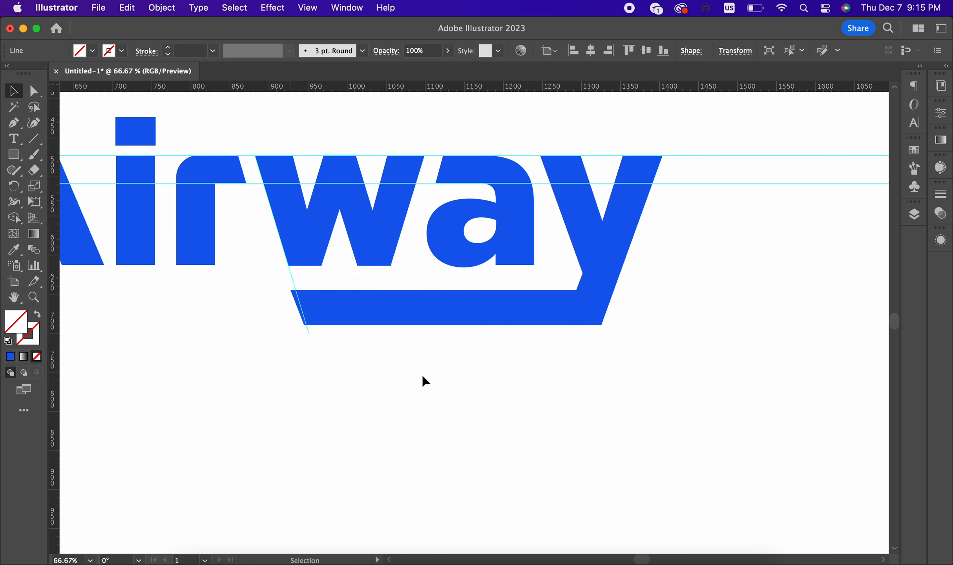
Step: Snap the bar's top-left and bottom-left corners onto the slanted guide
scroll(340, 314, "up", 2)
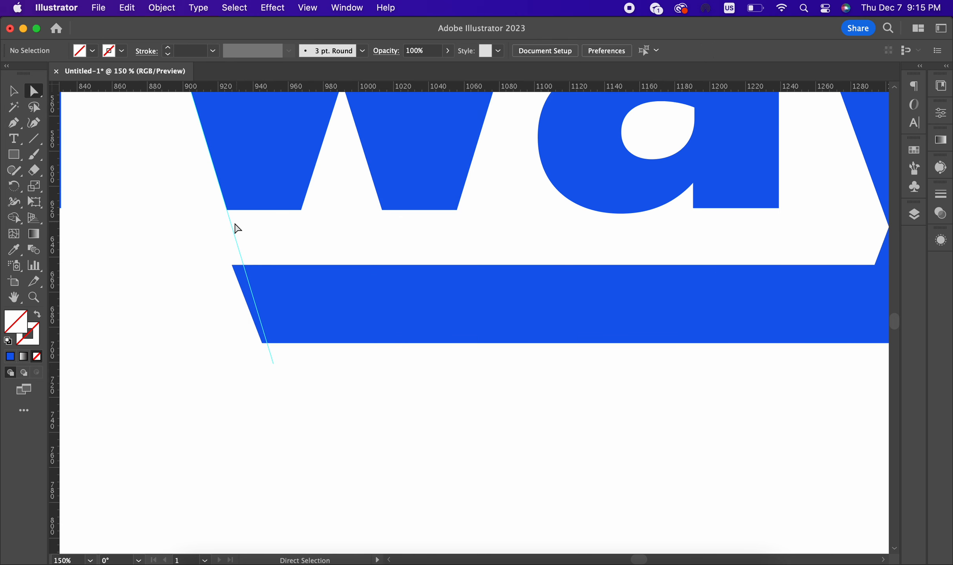
left_click_drag(232, 266, 244, 265)
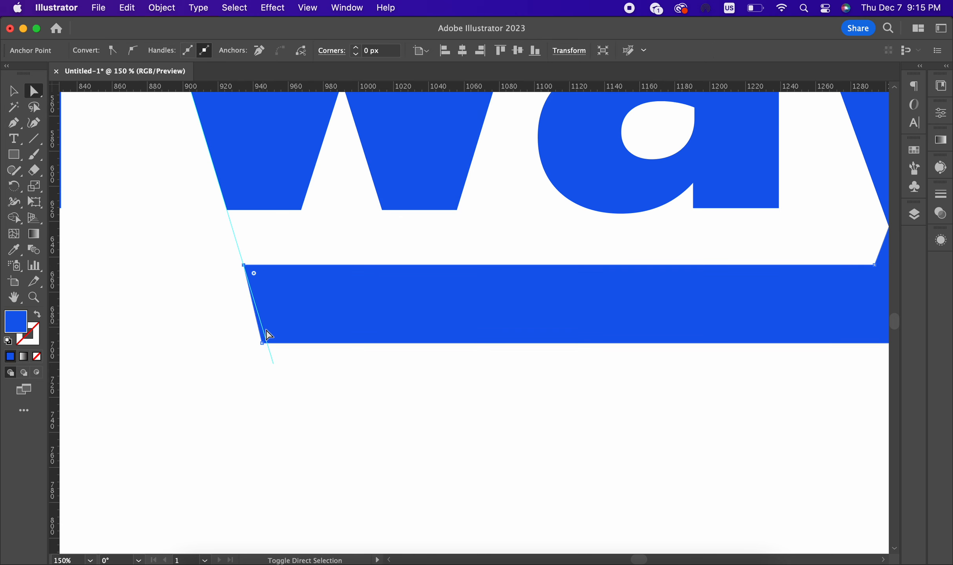
left_click_drag(262, 343, 262, 343)
scroll(289, 365, "down", 4)
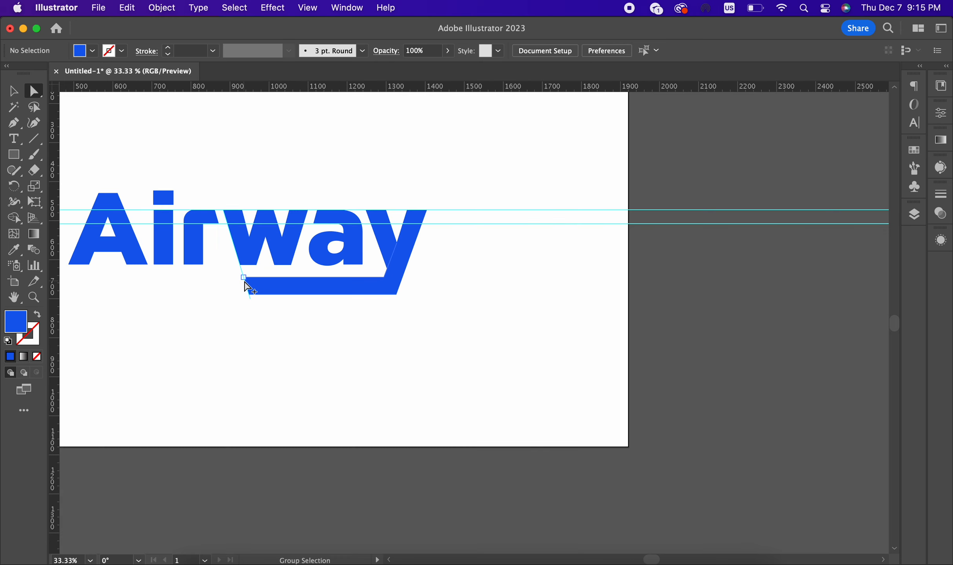
scroll(468, 274, "up", 2)
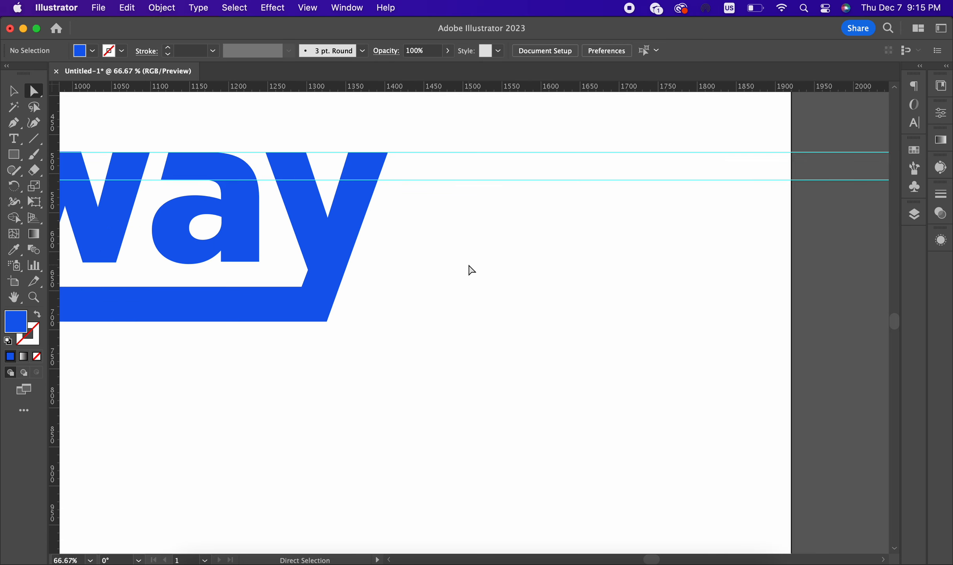
Step: Add horizontal guides at a reference rectangle's top and the bar's bottom, then delete the rectangle
left_click(15, 157)
left_click_drag(433, 153, 490, 180)
left_click(15, 93)
scroll(563, 266, "left", 6)
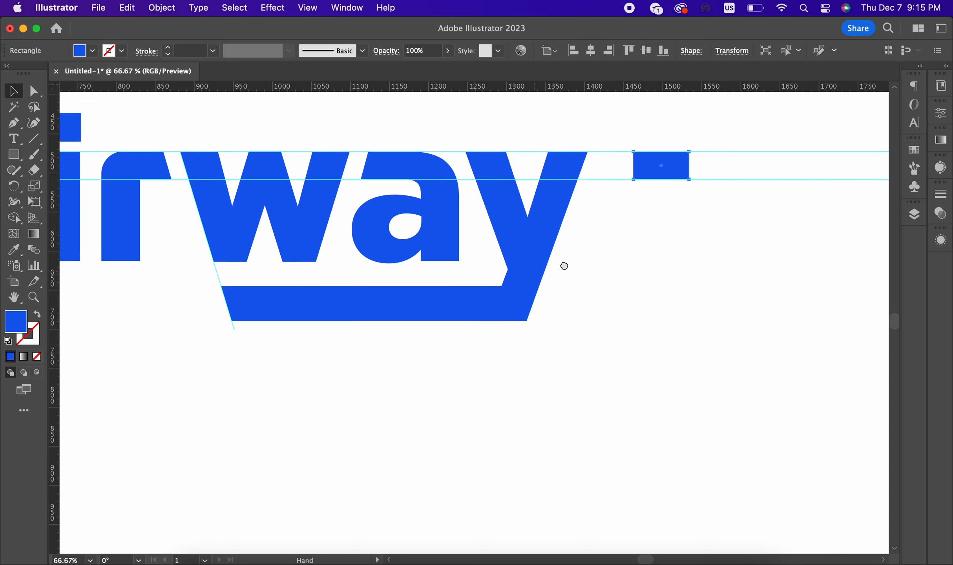
left_click_drag(683, 158, 202, 293)
scroll(236, 309, "up", 1)
left_click(248, 338)
left_click_drag(195, 88, 204, 274)
left_click_drag(255, 87, 272, 321)
left_click(202, 298)
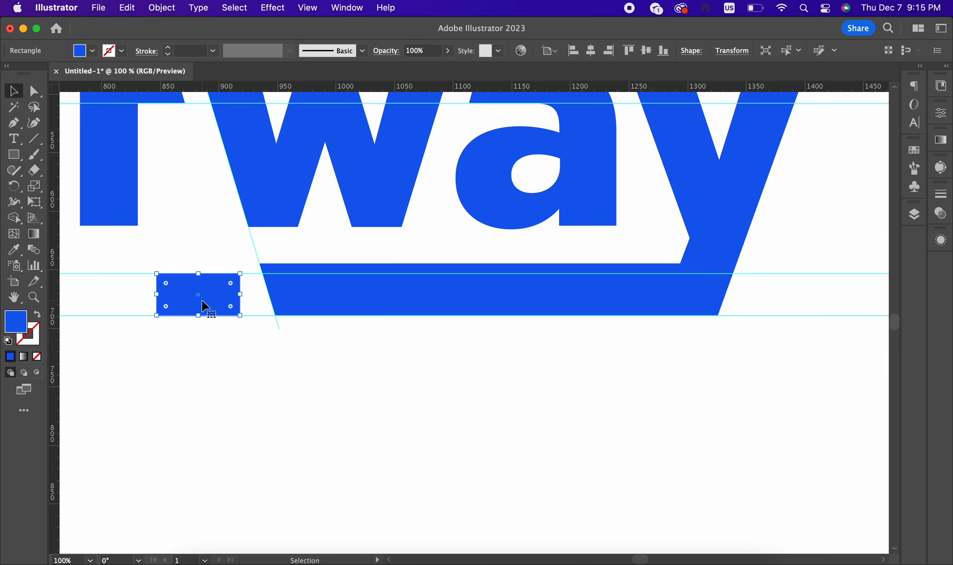
key("Delete")
Step: Lower the bar's top-left and top-right corners onto the new horizontal guide
left_click(33, 91)
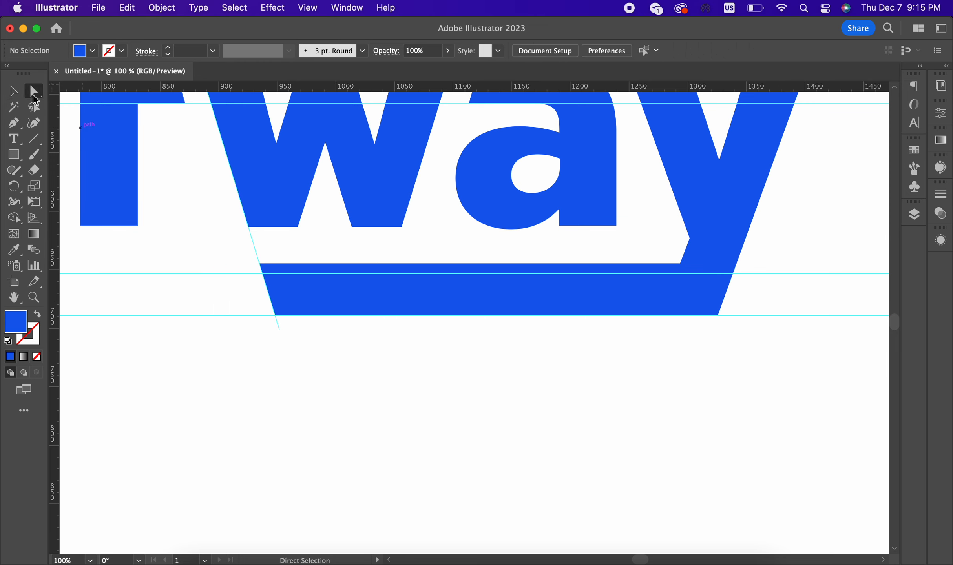
left_click(260, 263)
left_click_drag(260, 263, 263, 273)
left_click_drag(683, 265, 678, 274)
left_click(629, 376)
key("super+minus")
key("super+minus")
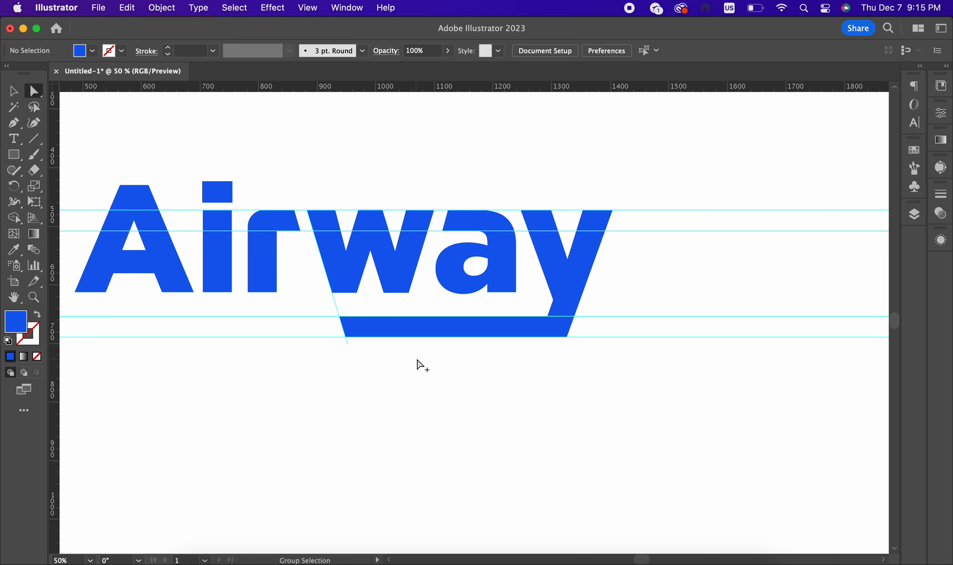
Step: Start the flag at the top of the y's right arm with its top-right corner on the top guide
key("super+minus")
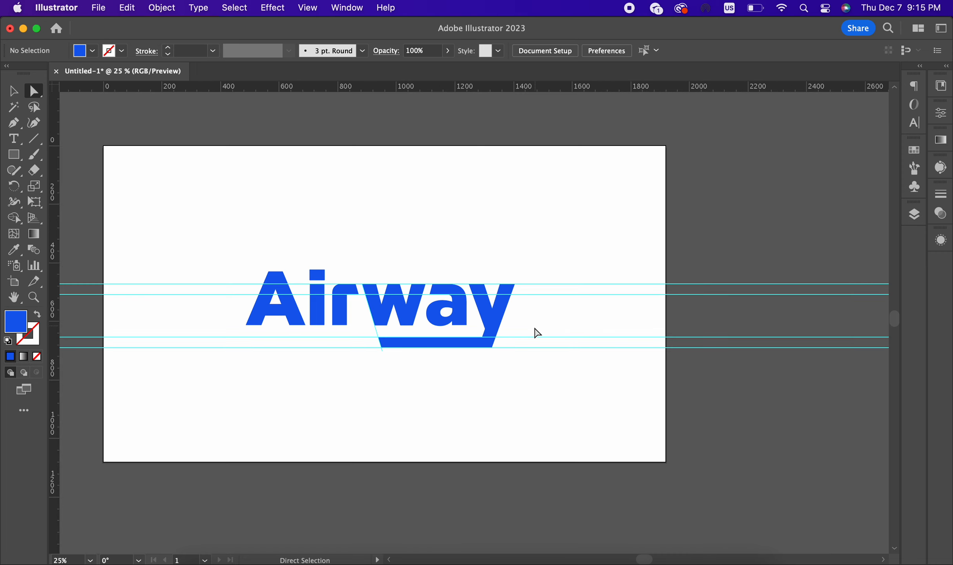
scroll(520, 305, "up", 4)
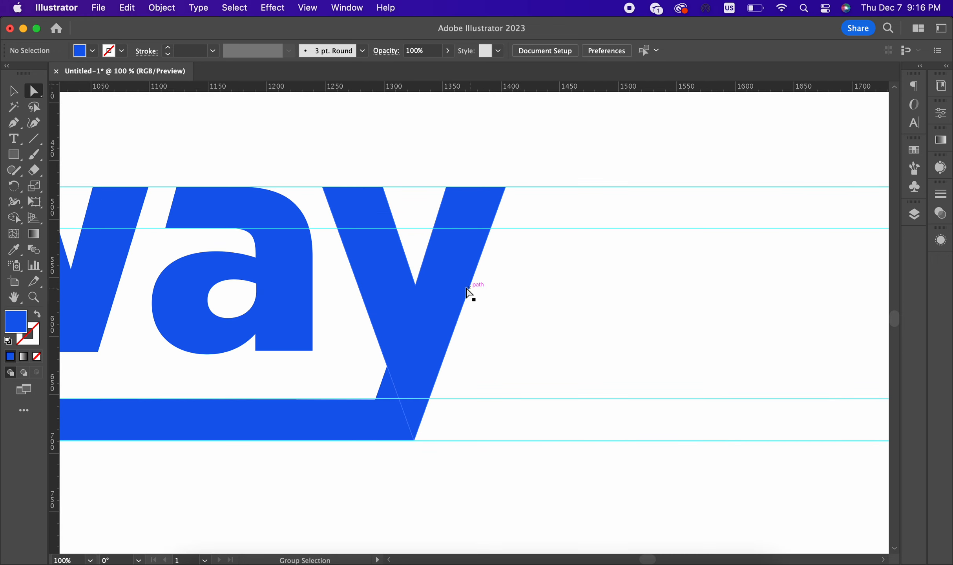
scroll(425, 249, "down", 3)
scroll(532, 280, "up", 4)
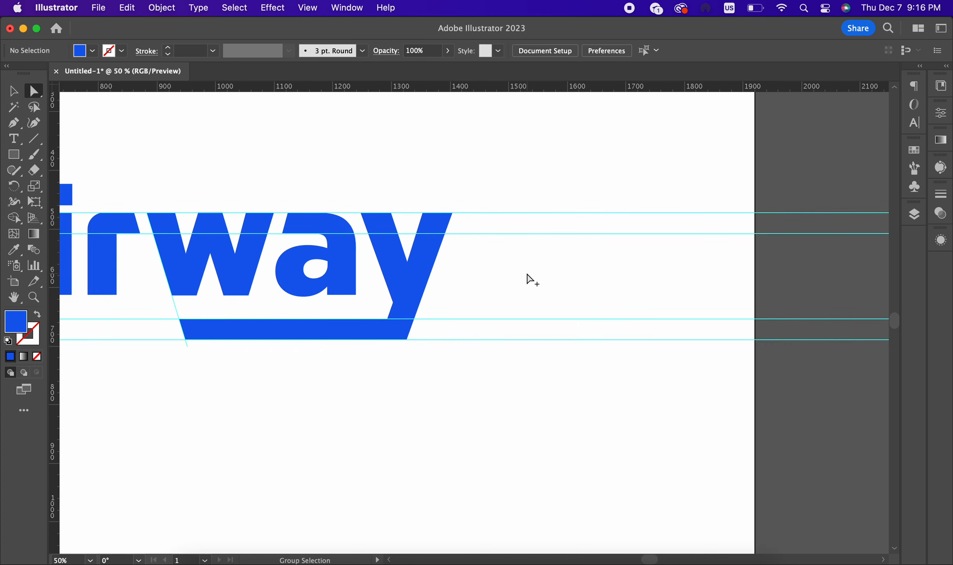
left_click_drag(493, 313, 519, 272)
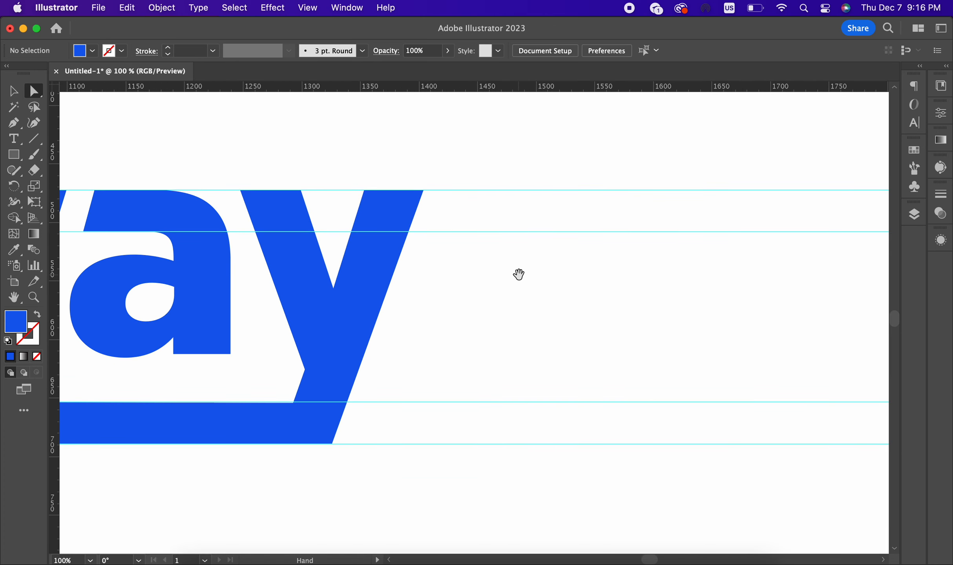
key("p")
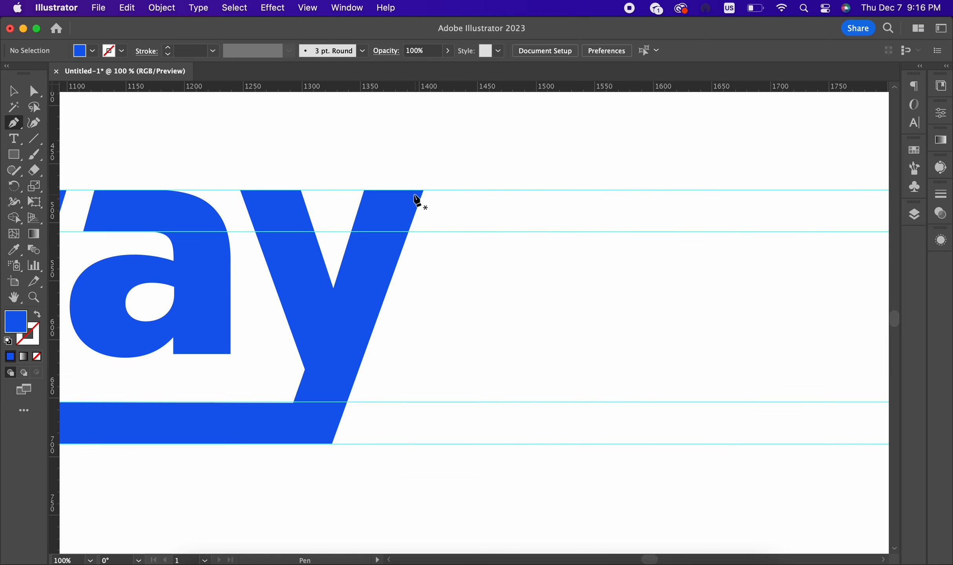
left_click(364, 190)
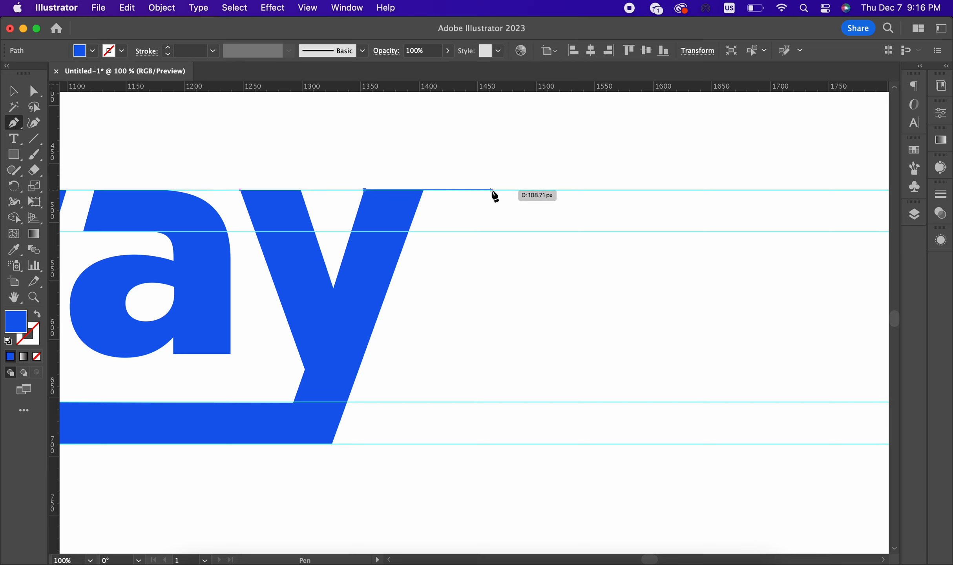
left_click(487, 190)
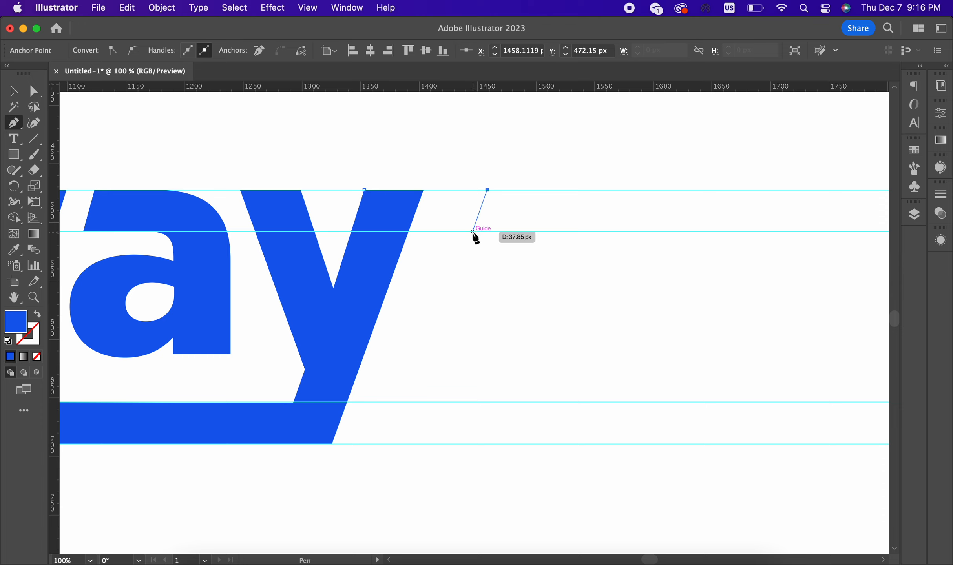
Step: Finish the flag with a lower-right corner on the guide and a curve back into the y's inner edge
left_click(472, 232)
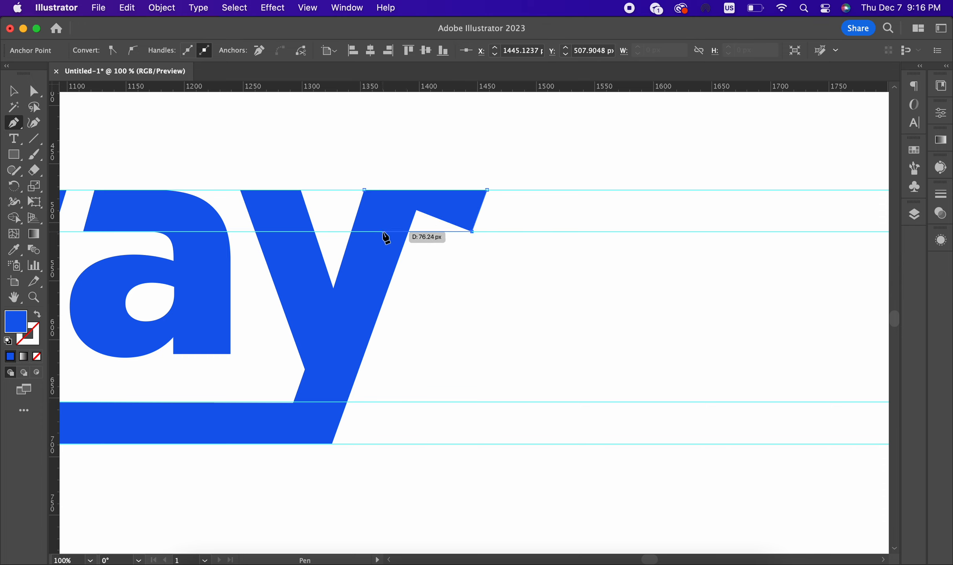
left_click_drag(383, 232, 366, 231)
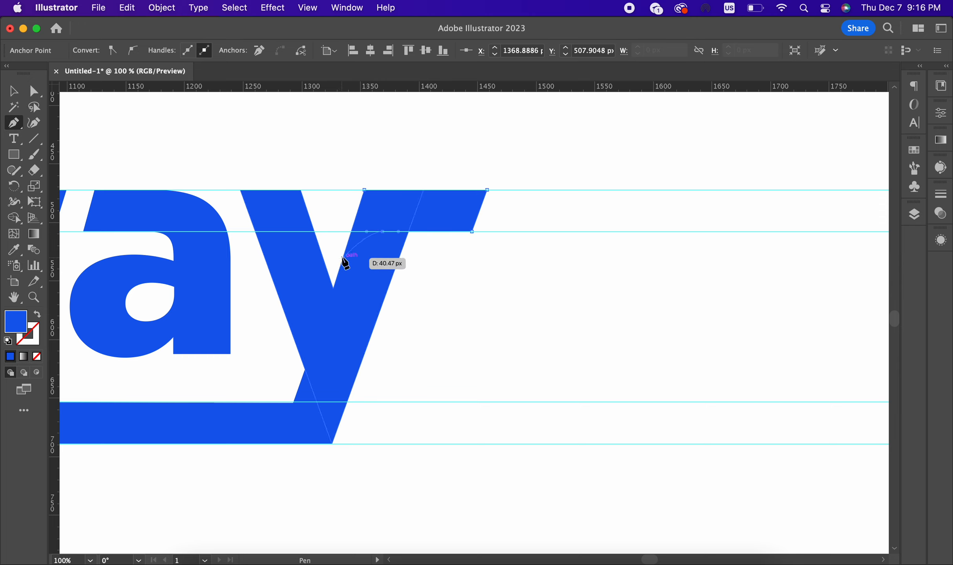
left_click(335, 282)
scroll(361, 188, "down", 3)
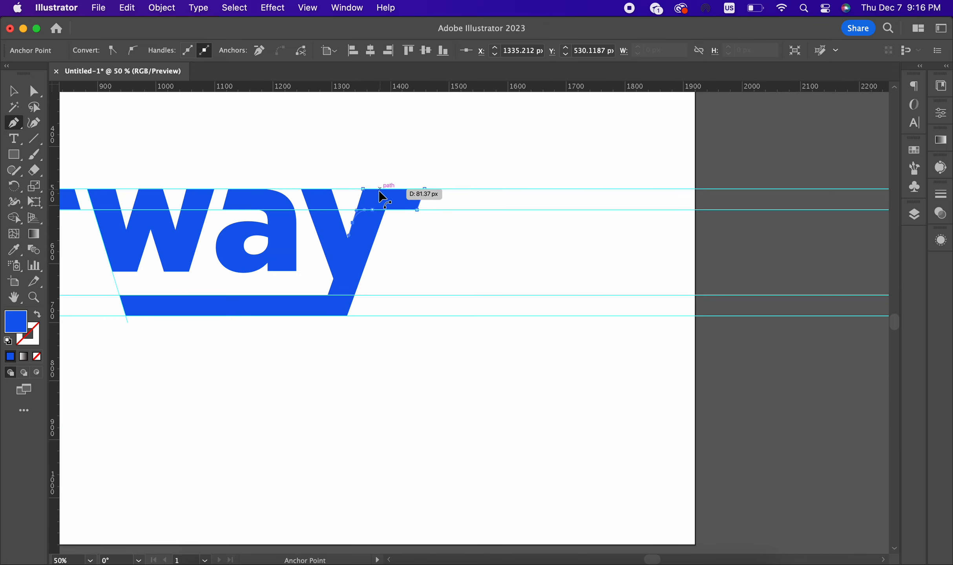
scroll(383, 196, "up", 4)
key("Escape")
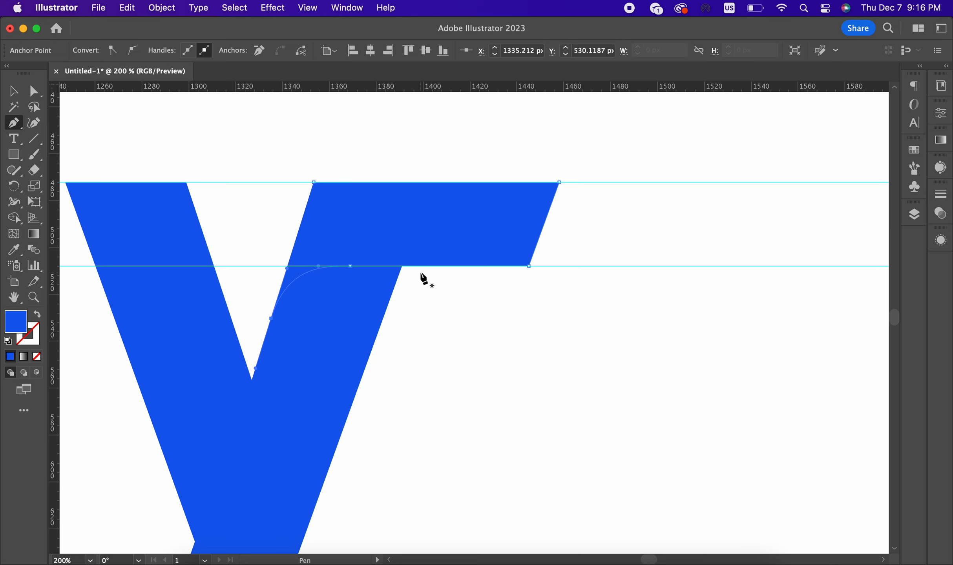
Step: Merge the flag with the y's arm using the Shape Builder
left_click(13, 91)
left_click_drag(259, 144, 391, 312)
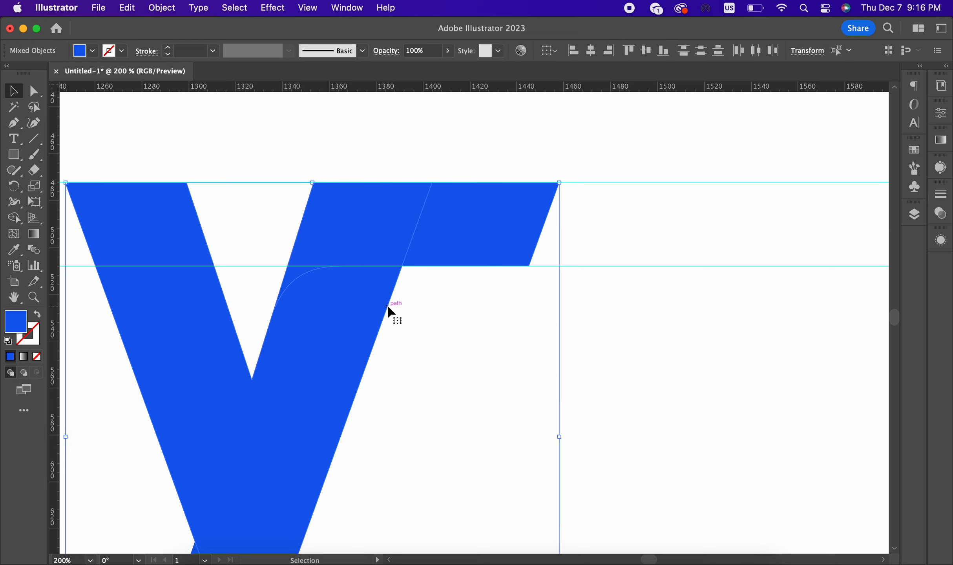
left_click(14, 217)
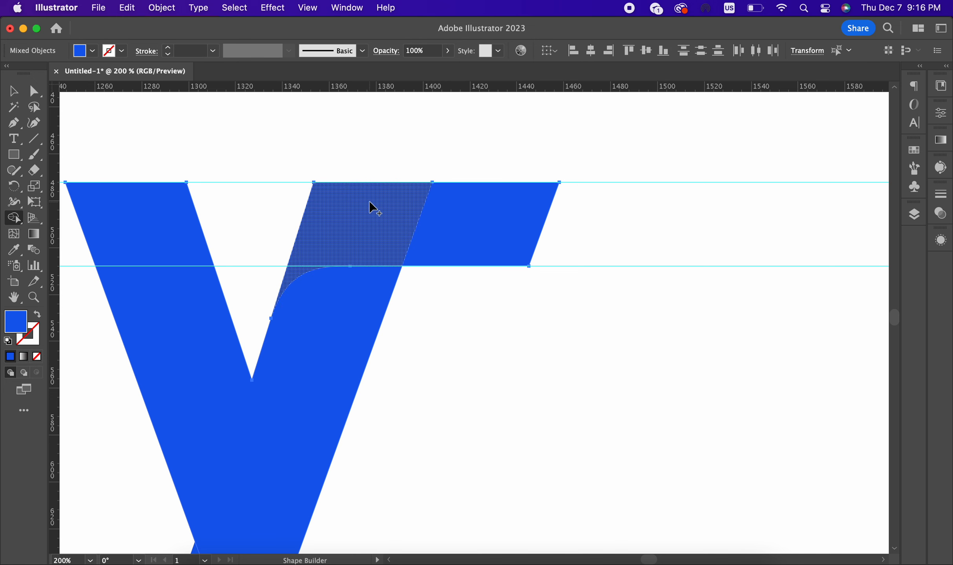
mouse_move(369, 202)
left_mouse_down()
mouse_move(450, 213)
mouse_move(359, 223)
mouse_move(468, 223)
mouse_move(416, 216)
left_mouse_up()
Step: Round the flag's top inner corner to about 31 px and bottom-right corner to about 17 px
left_click(35, 92)
left_click(320, 180)
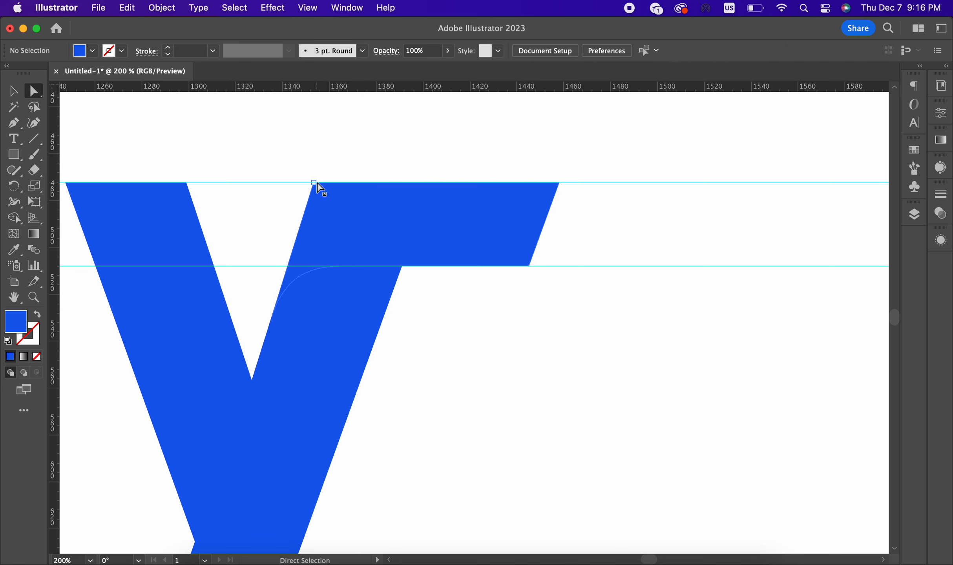
left_click(319, 186)
left_click_drag(321, 195, 325, 283)
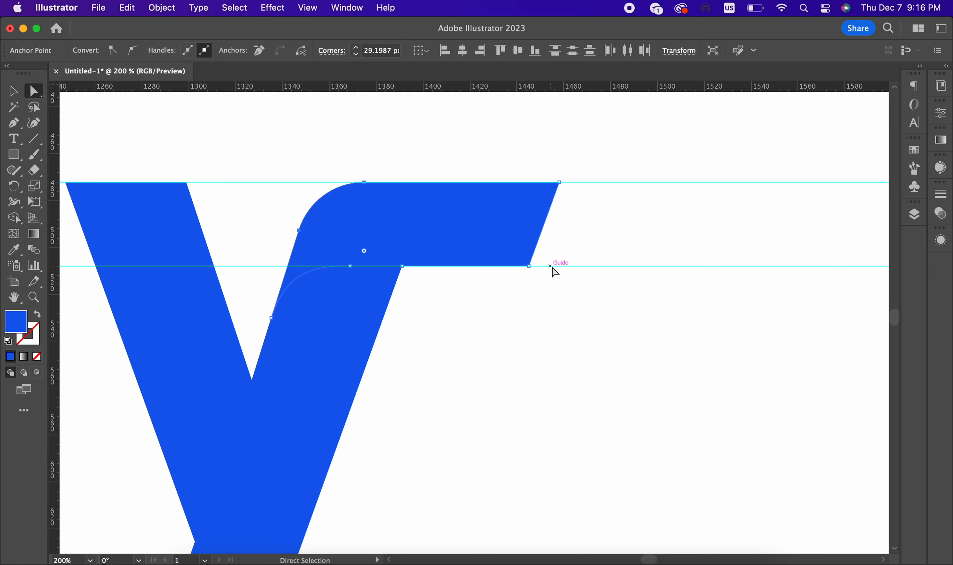
left_click(529, 267)
left_click_drag(520, 242, 508, 221)
key("super+minus")
key("super+minus")
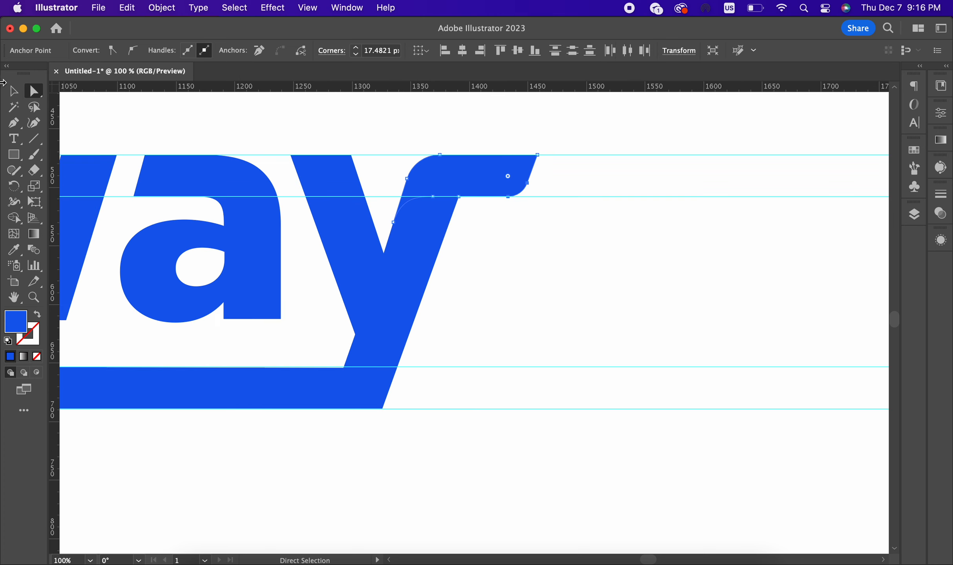
key("v")
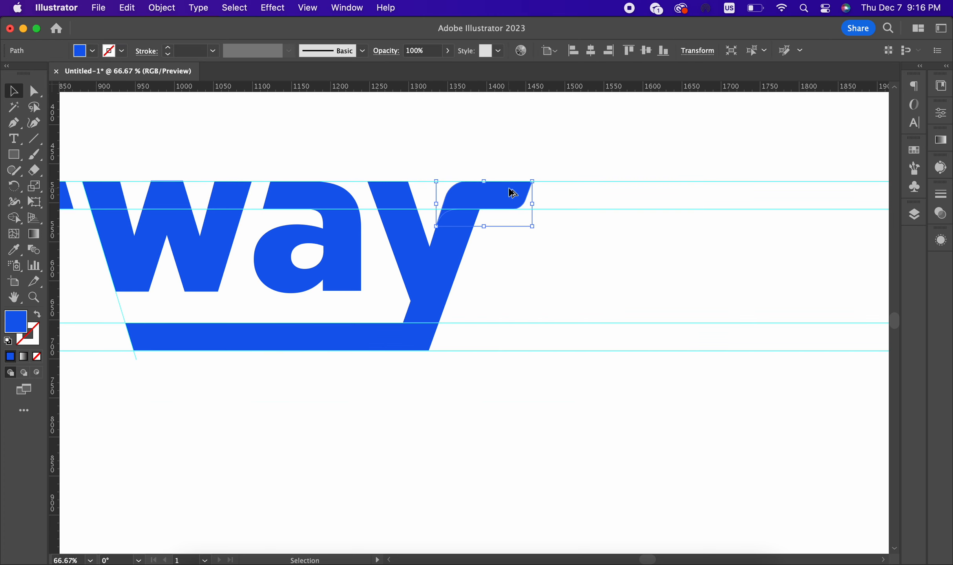
Step: Set the flag's fill to a saturated orange in the Color Picker, then deselect it
double_click(24, 328)
left_click_drag(740, 417, 740, 419)
left_click_drag(649, 357, 682, 285)
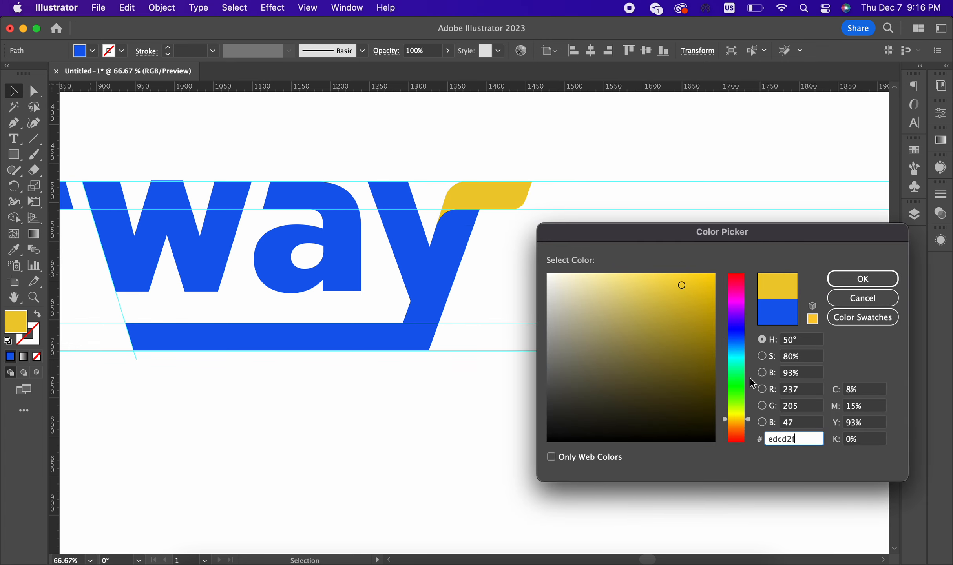
left_click_drag(748, 422, 748, 423)
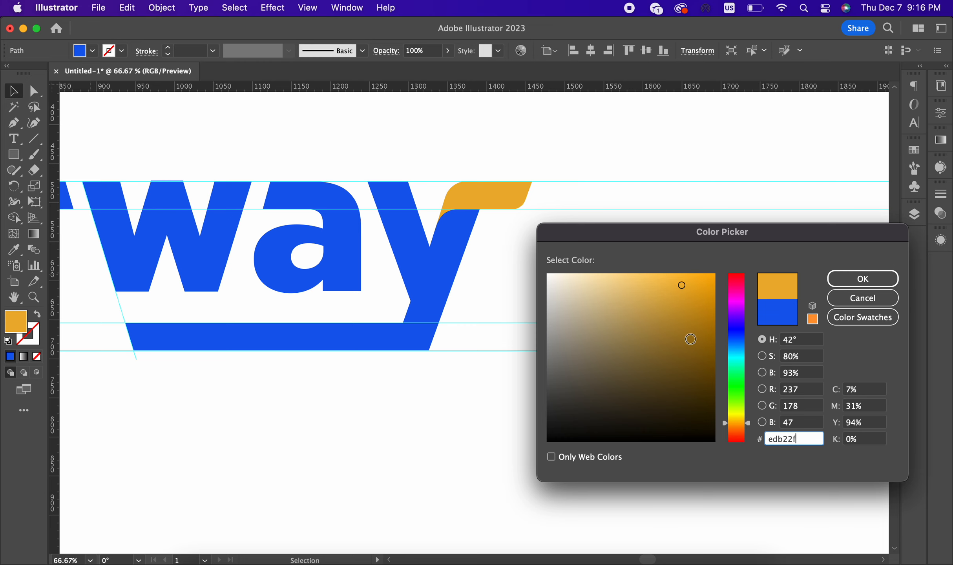
mouse_move(690, 340)
left_mouse_down()
mouse_move(706, 269)
mouse_move(702, 277)
left_mouse_up()
left_click(863, 279)
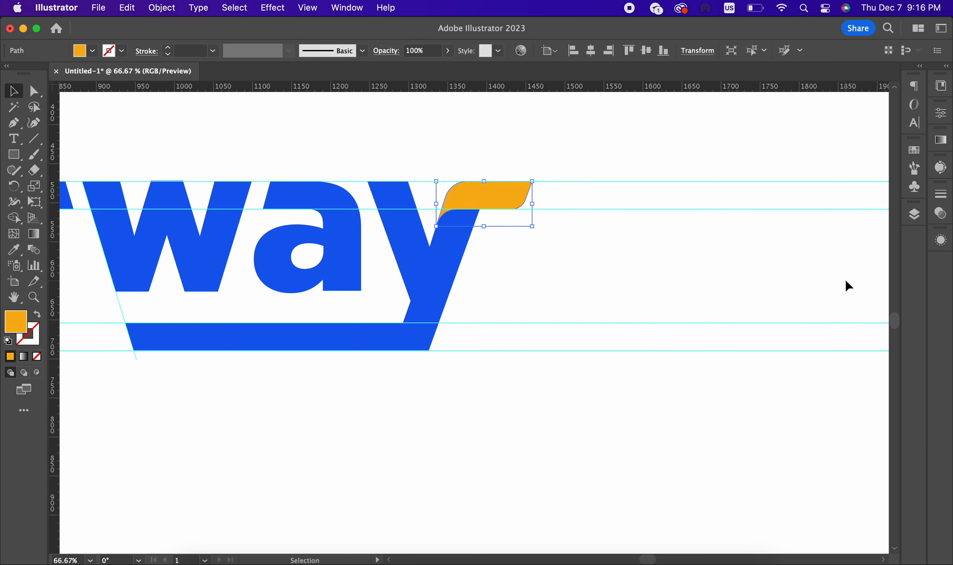
scroll(559, 212, "down", 2)
scroll(589, 166, "down", 3)
left_click(589, 166)
scroll(589, 166, "up", 1)
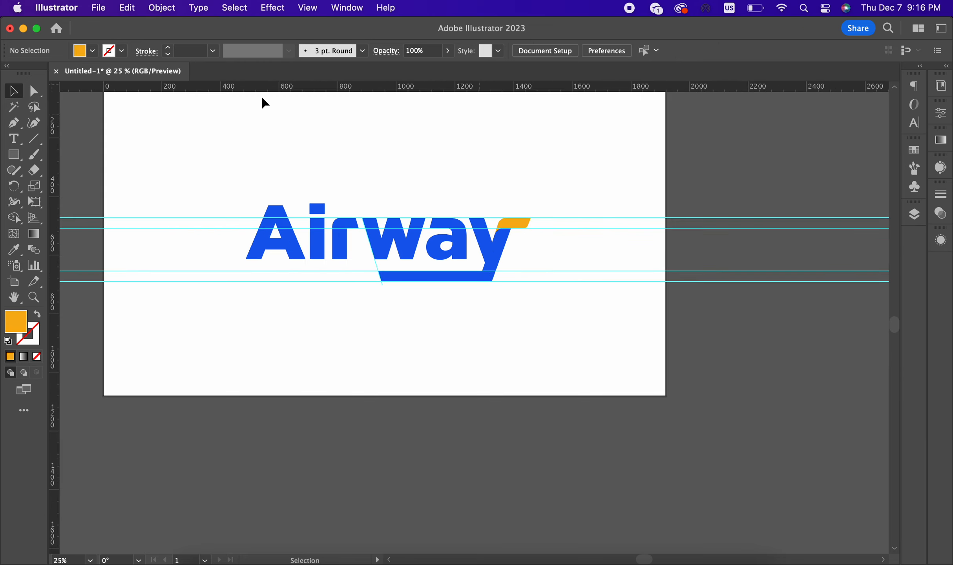
Step: Move the underline's bottom-left anchor onto the slanted guide where it meets the bottom guide
left_click_drag(560, 152, 623, 339)
key("super+0")
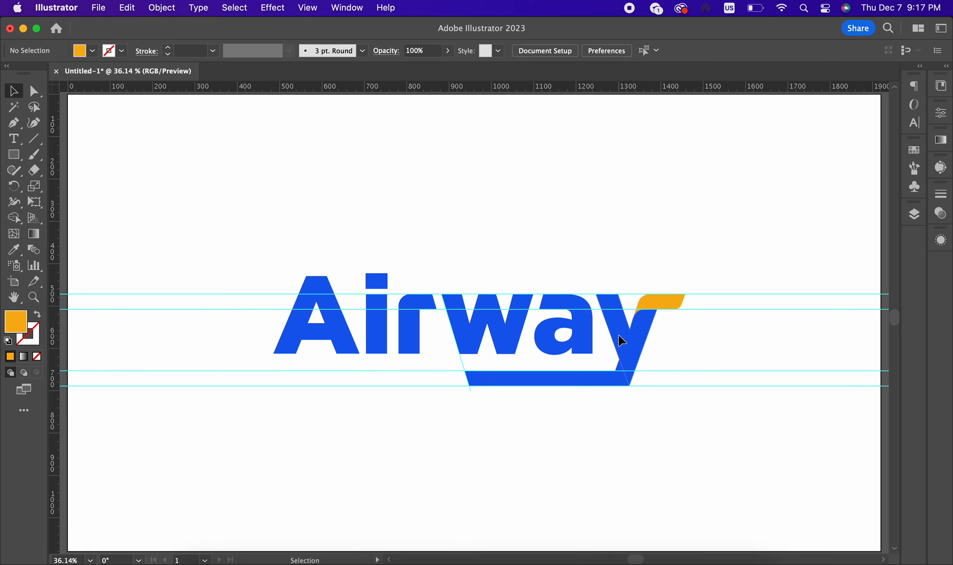
left_click_drag(708, 405, 608, 359)
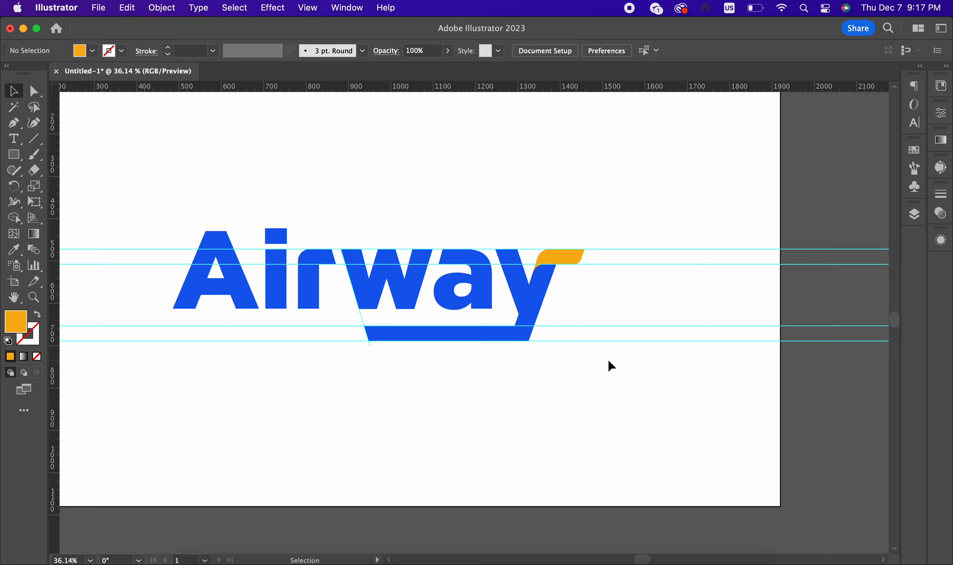
scroll(493, 193, "down", 2)
scroll(494, 193, "up", 1)
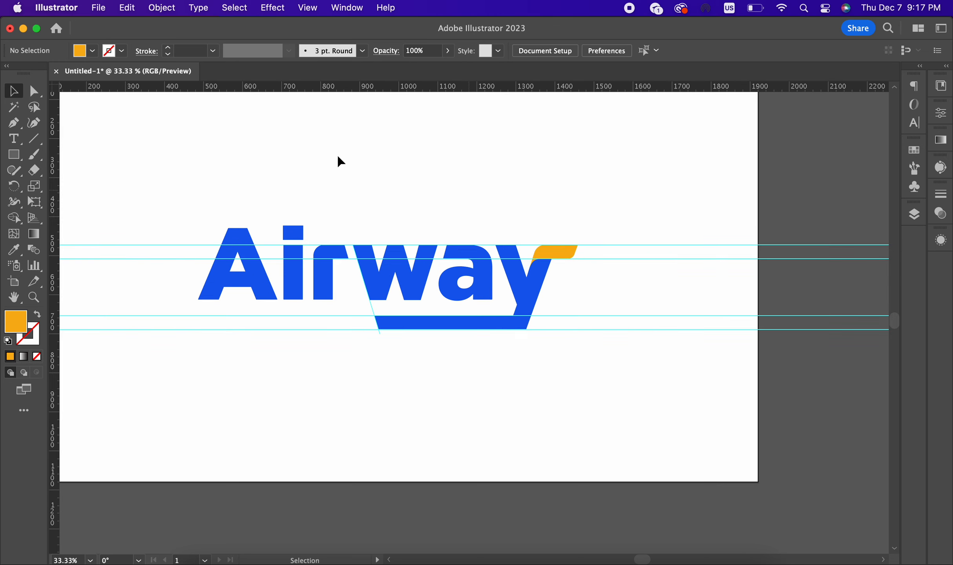
scroll(366, 330, "up", 1)
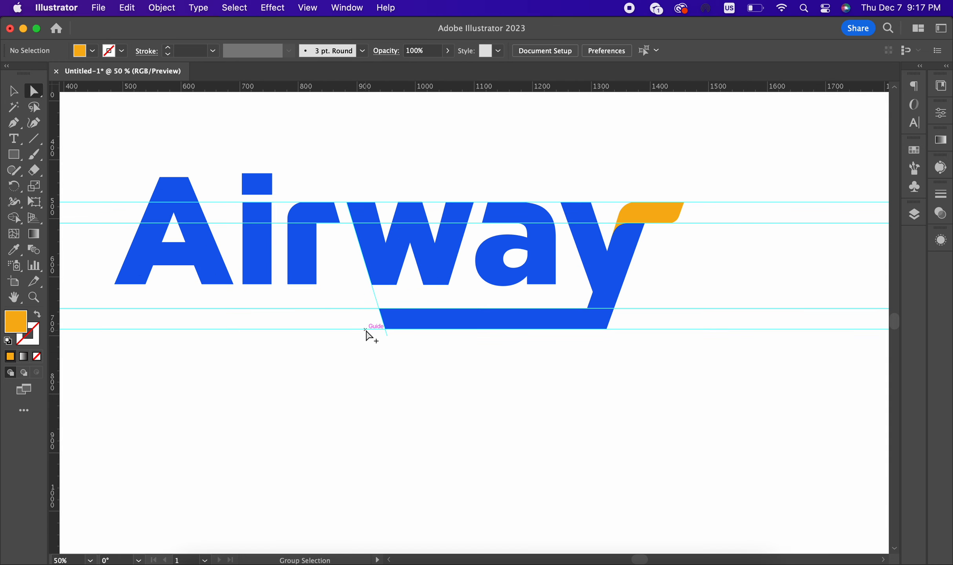
left_click(386, 331)
mouse_move(387, 332)
left_mouse_down()
mouse_move(127, 329)
mouse_move(549, 339)
mouse_move(391, 340)
left_mouse_up()
left_click(506, 355)
scroll(506, 355, "down", 2)
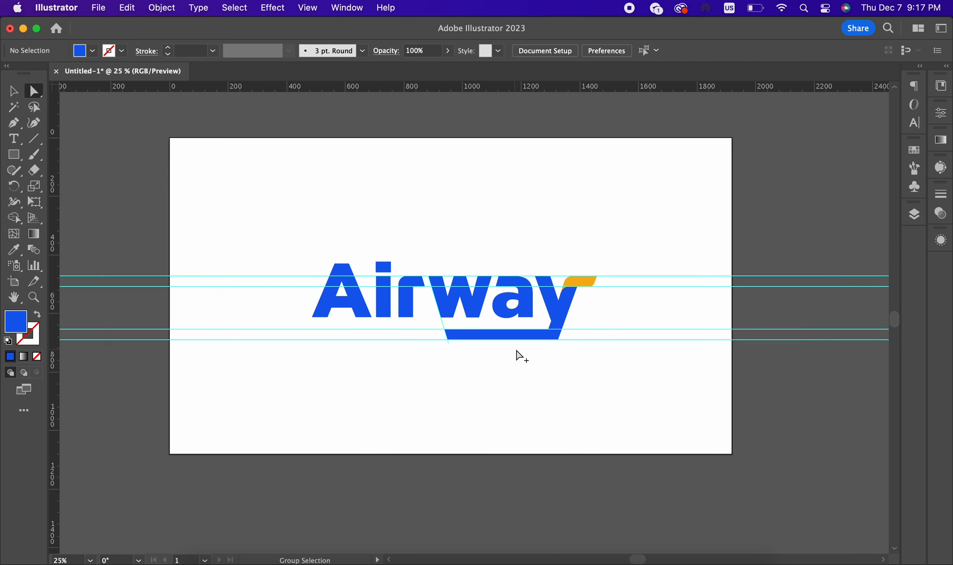
scroll(510, 354, "up", 1)
scroll(451, 351, "up", 3)
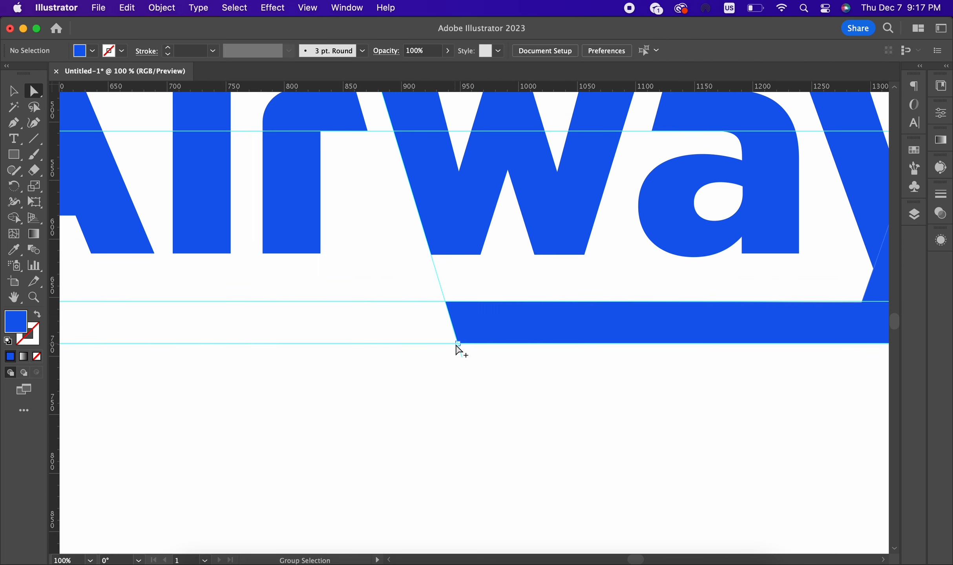
Step: Draw a thin blue bar left of the underline along its top guide
left_click(14, 124)
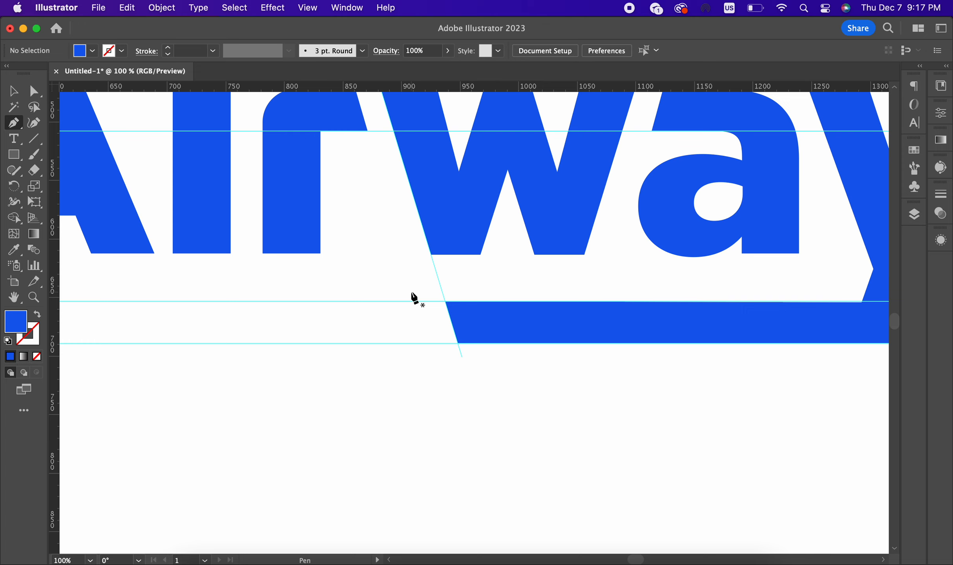
left_click(14, 155)
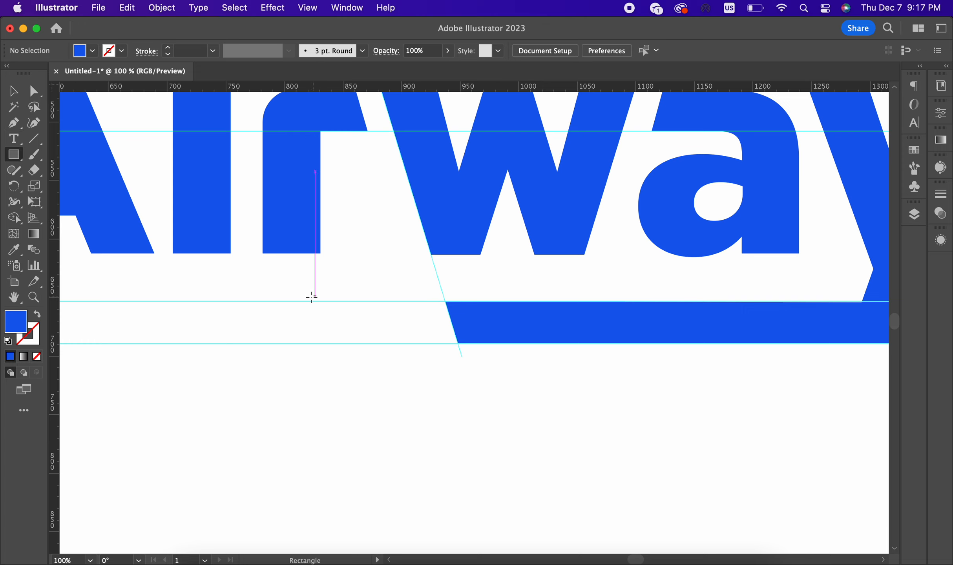
left_click_drag(307, 302, 445, 315)
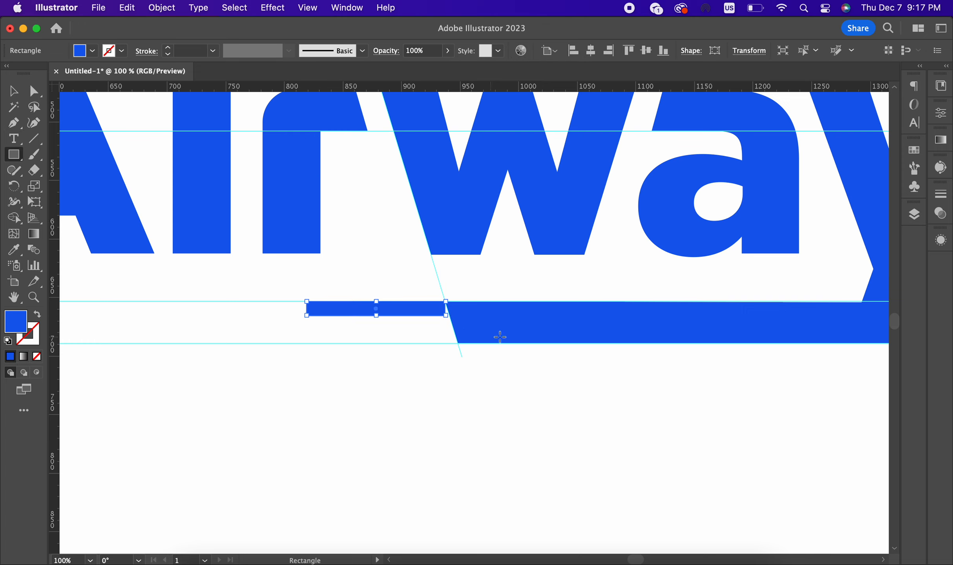
scroll(498, 336, "up", 2)
left_click(14, 91)
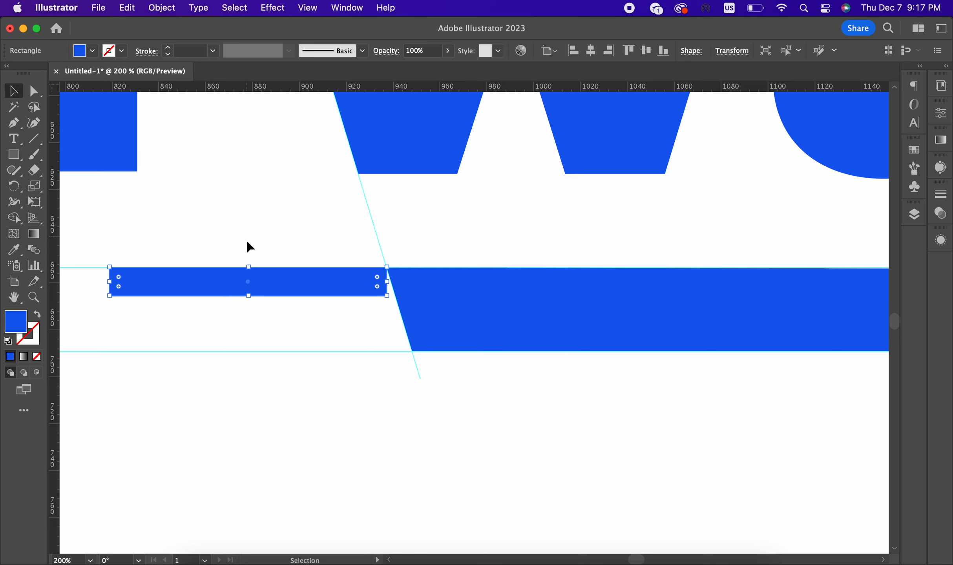
scroll(276, 287, "up", 1)
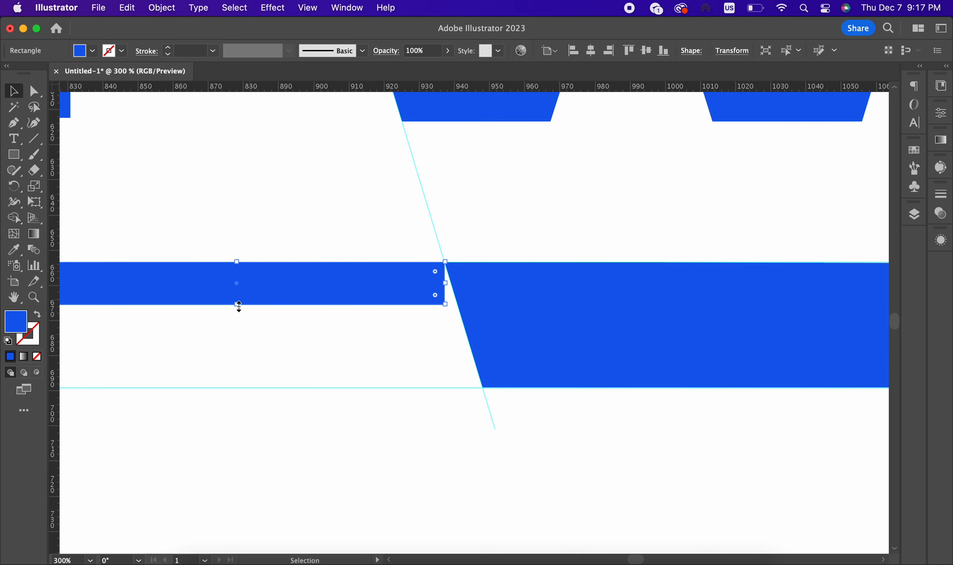
left_click_drag(238, 305, 236, 293)
Step: Alt-drag two copies of the bar below and distribute the three bars evenly
left_click_drag(300, 305, 335, 380)
left_click_drag(355, 432, 275, 242)
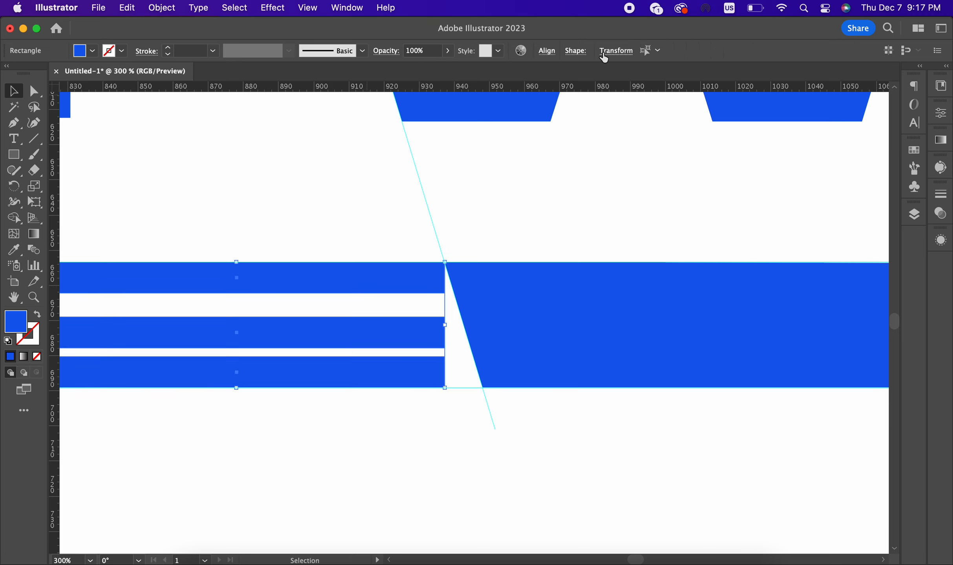
left_click(548, 54)
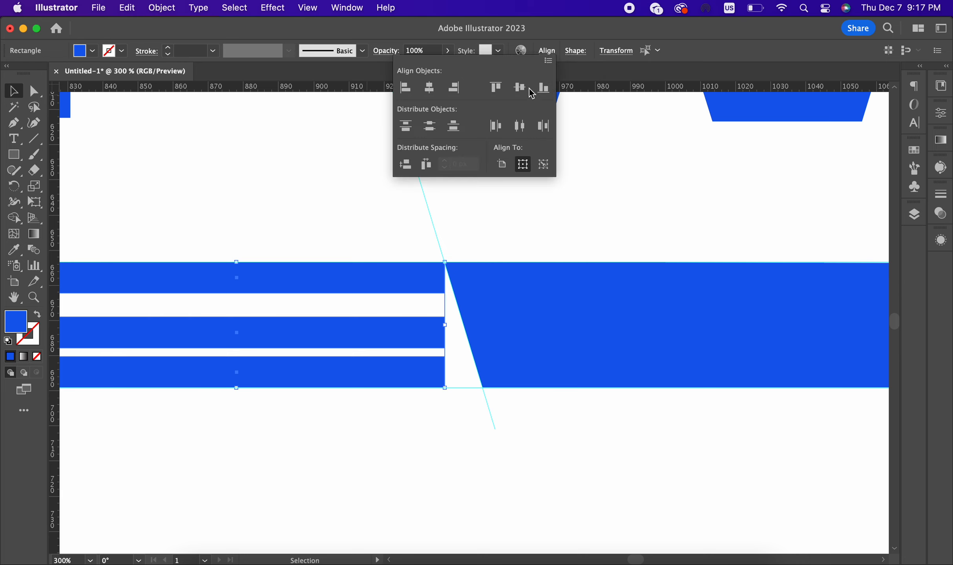
left_click(430, 125)
left_click(425, 442)
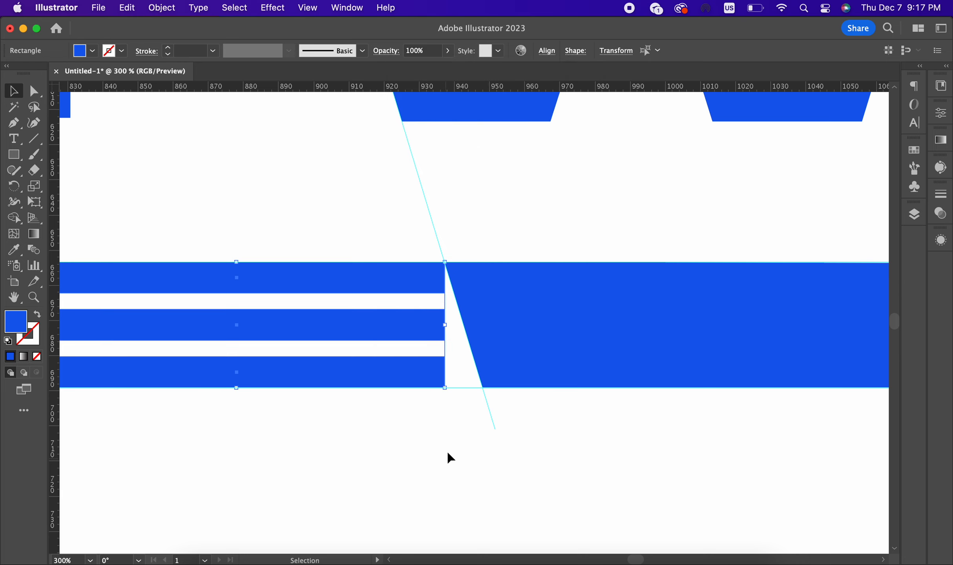
Step: Select the top, middle and bottom bars together
left_click(447, 451)
scroll(507, 295, "down", 3)
scroll(512, 320, "up", 1)
left_click(446, 294)
left_click(444, 274, "shift")
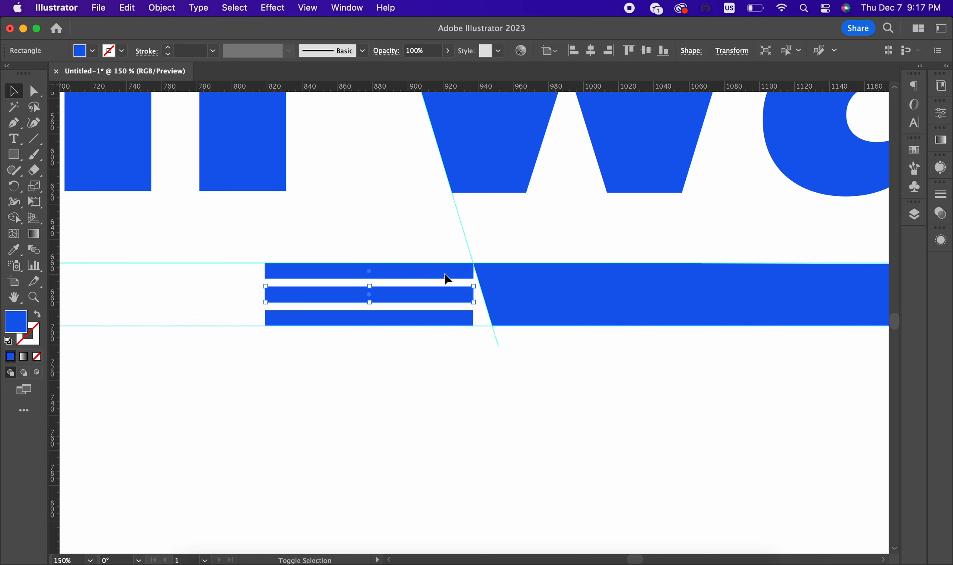
left_click(457, 318, "shift")
Step: Apply a -17° horizontal Shear to the three selected bars
right_click(455, 312)
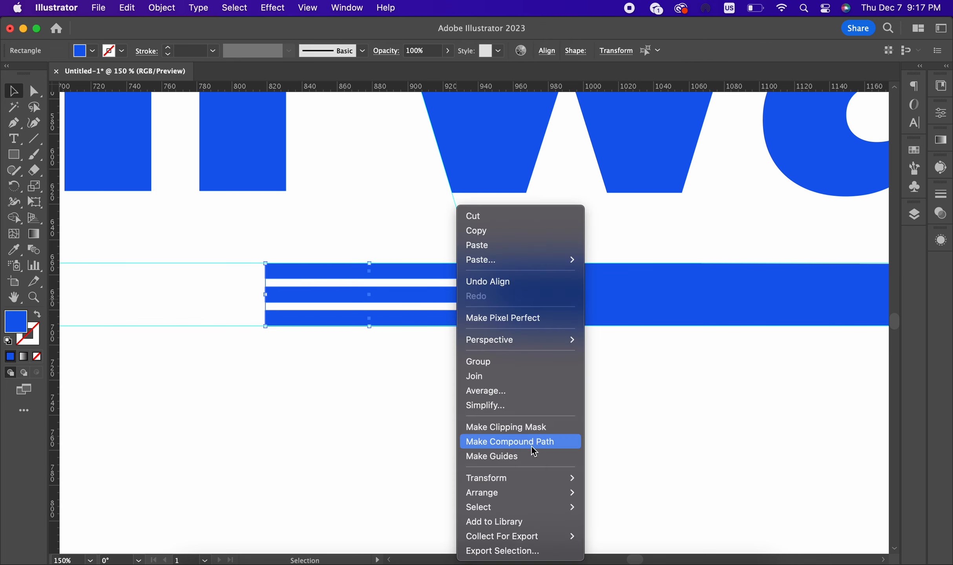
mouse_move(535, 479)
left_click(605, 492)
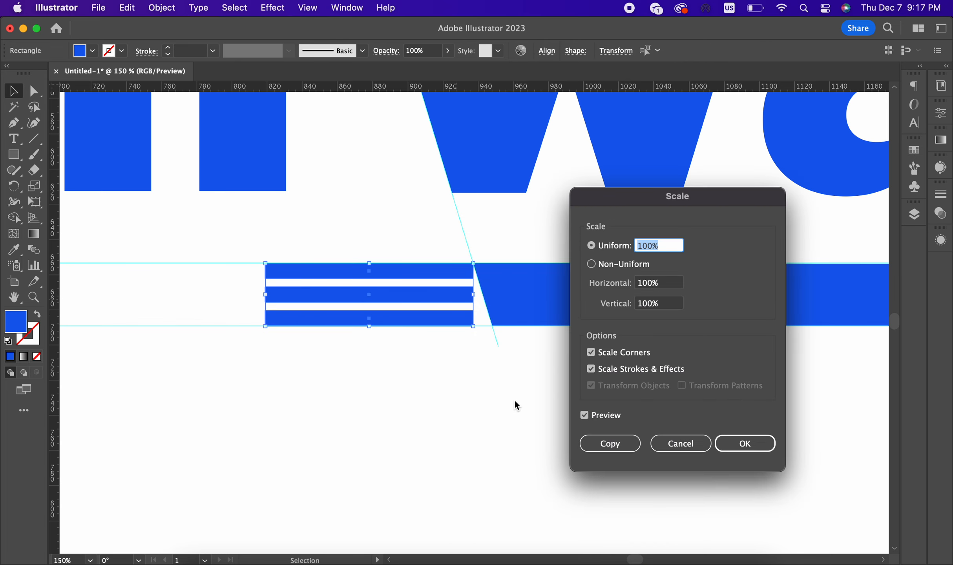
left_click(663, 443)
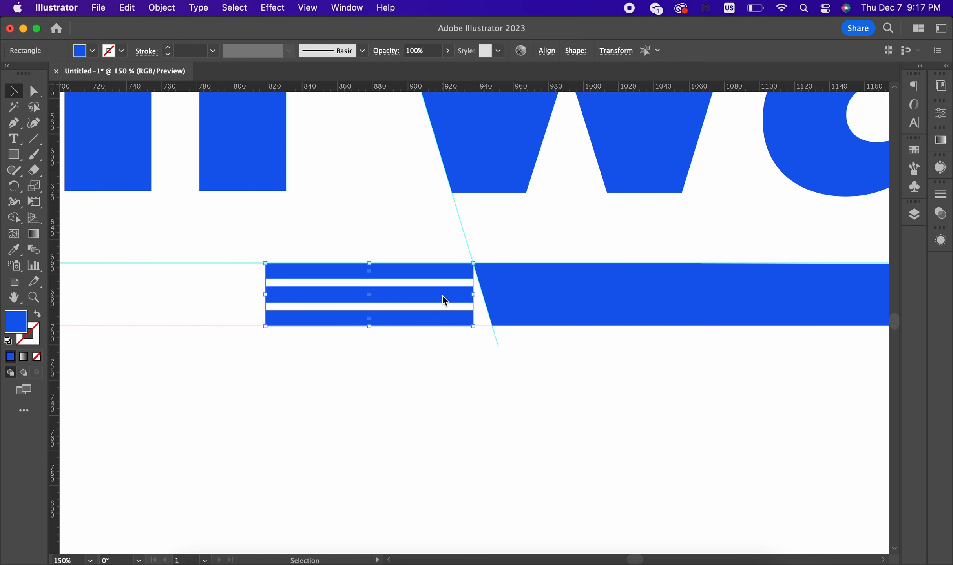
right_click(442, 295)
mouse_move(512, 502)
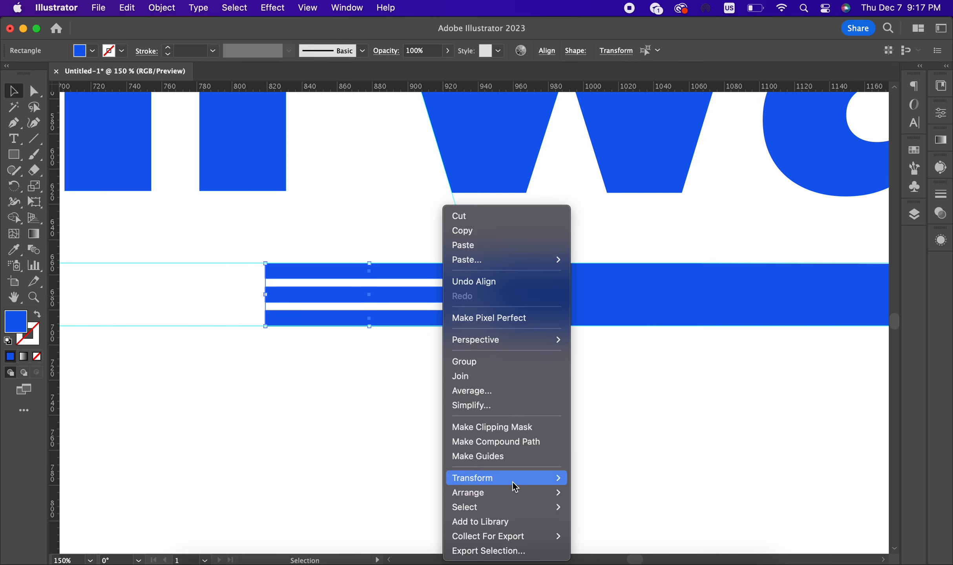
mouse_move(513, 481)
left_click(592, 508)
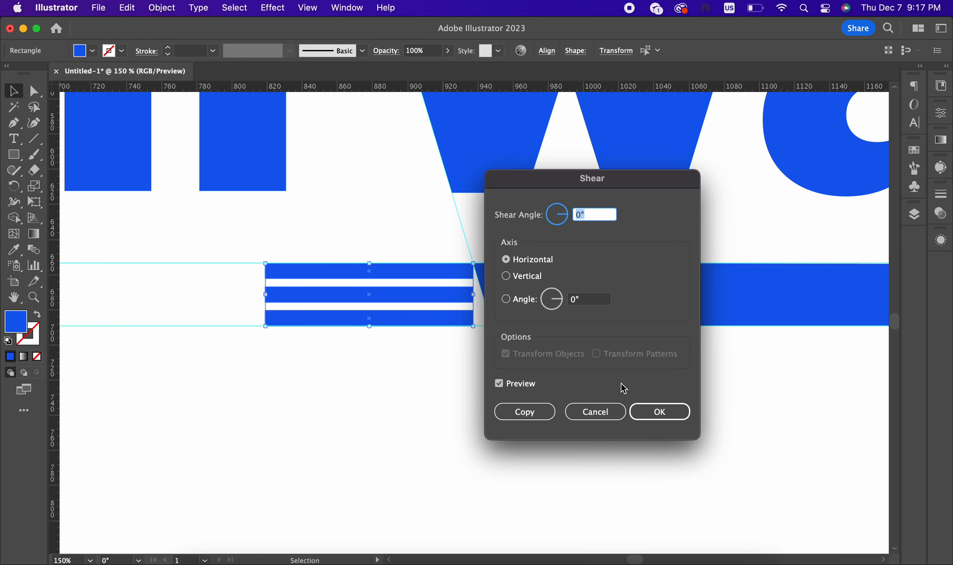
left_click_drag(608, 180, 756, 181)
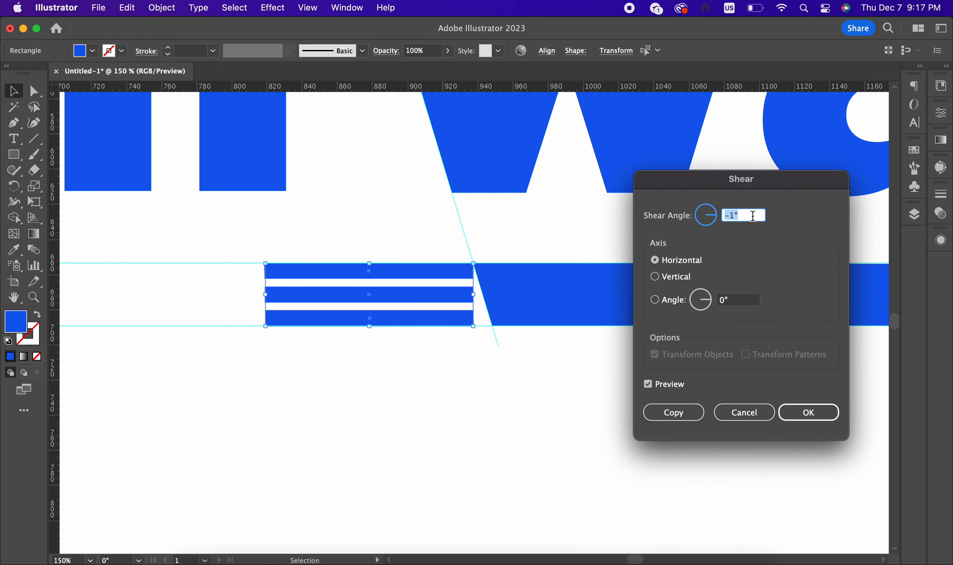
scroll(753, 216, "down", 20)
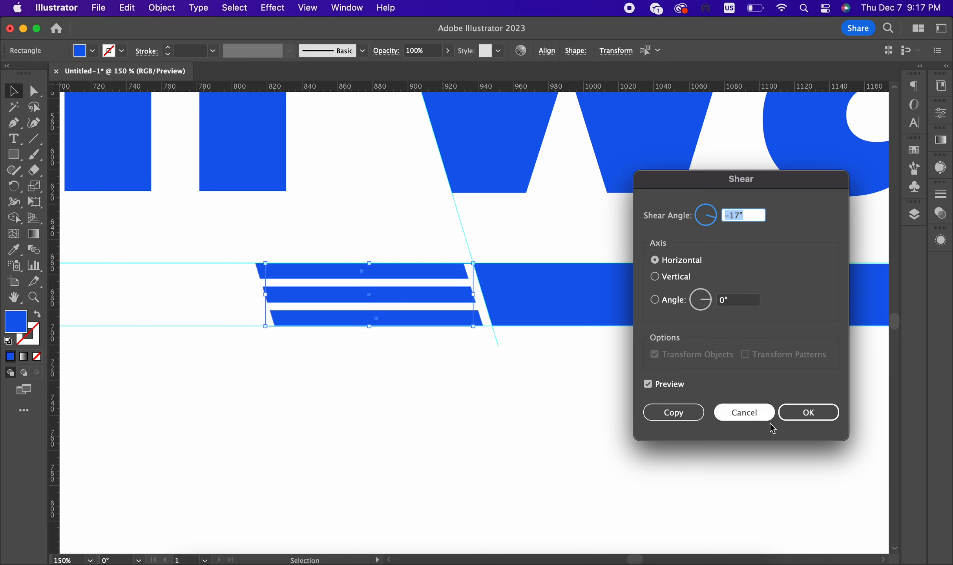
left_click(807, 416)
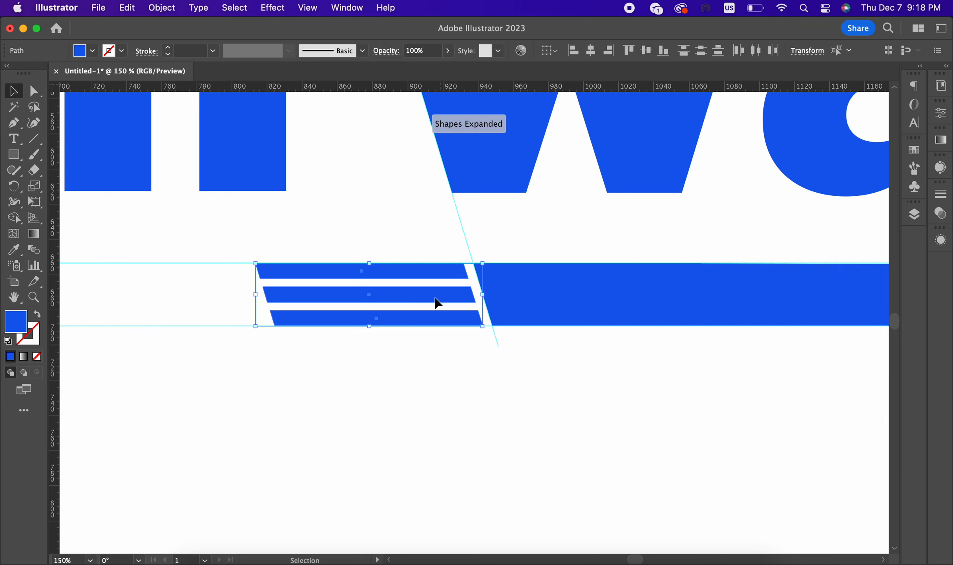
Step: Nudge the slanted bars left, then slightly right, to adjust their position
mouse_move(438, 304)
left_mouse_down()
mouse_move(408, 304)
mouse_move(425, 305)
left_mouse_up()
key("super+0")
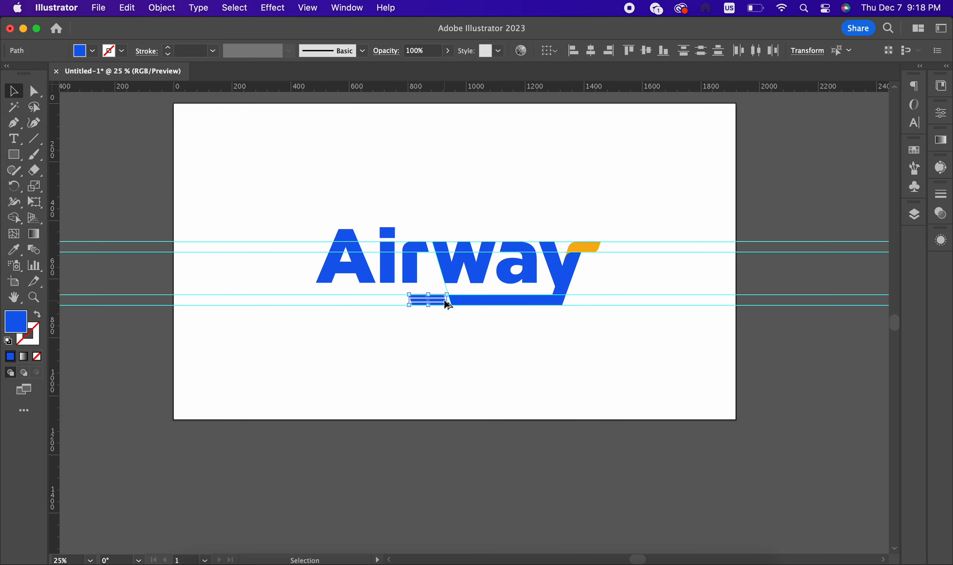
left_click(468, 342)
scroll(465, 326, "up", 5)
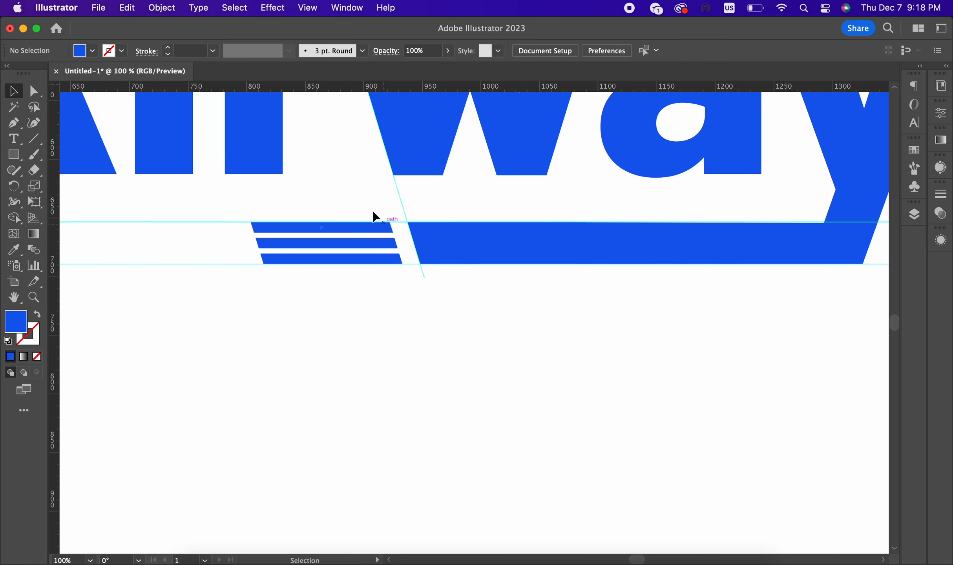
left_click(370, 227)
scroll(369, 273, "up", 5)
left_click_drag(423, 234, 511, 235)
scroll(394, 297, "down", 6)
left_click(418, 340)
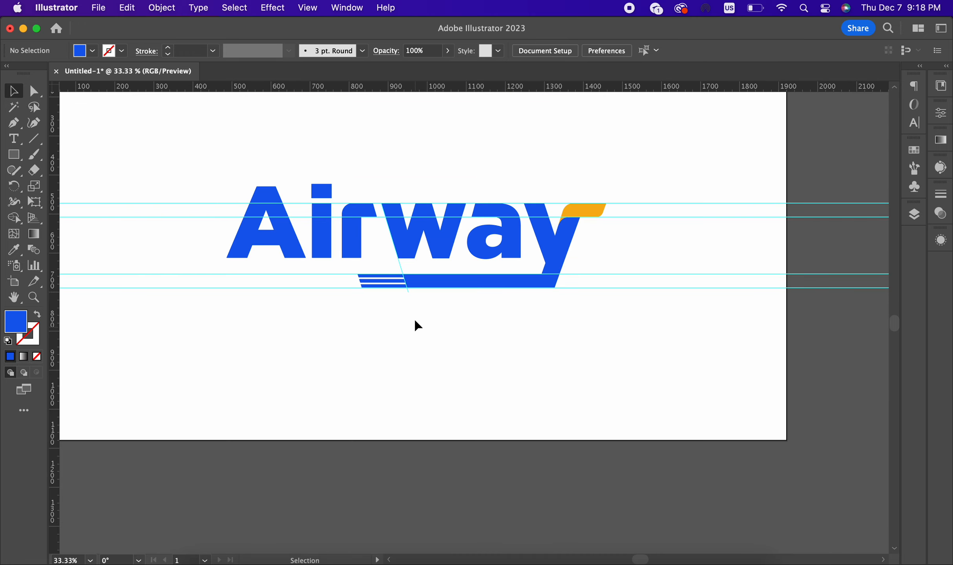
Step: Marquee-select the three stripes and move them left beside the underline bar
scroll(413, 314, "up", 4)
scroll(413, 308, "down", 3)
scroll(344, 252, "up", 1)
left_click_drag(348, 230, 393, 308)
scroll(394, 279, "up", 1)
left_click_drag(424, 269, 410, 265)
scroll(410, 264, "down", 1)
scroll(376, 355, "down", 1)
Step: Eyedropper the orange flag to give the three stripes its orange fill
left_click(13, 249)
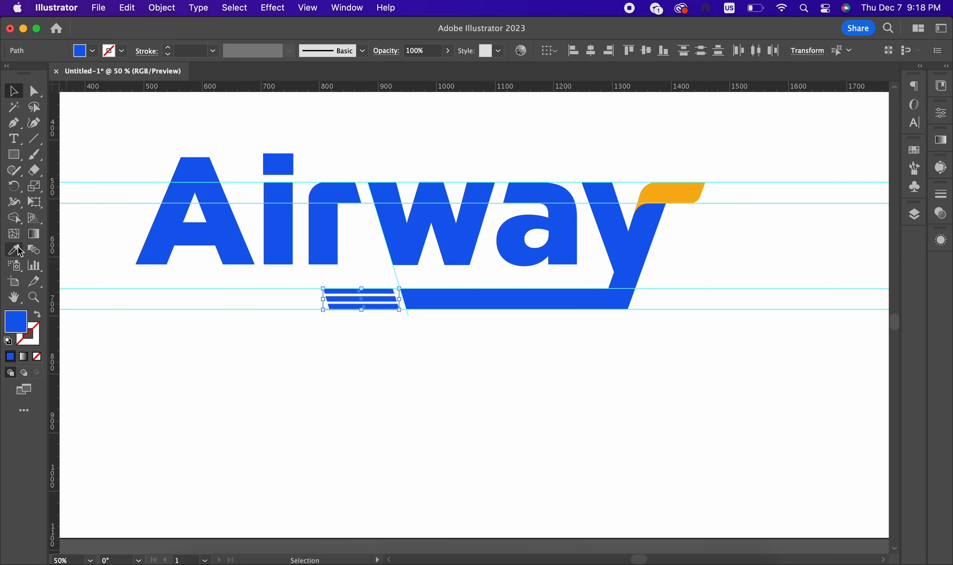
left_click(677, 184)
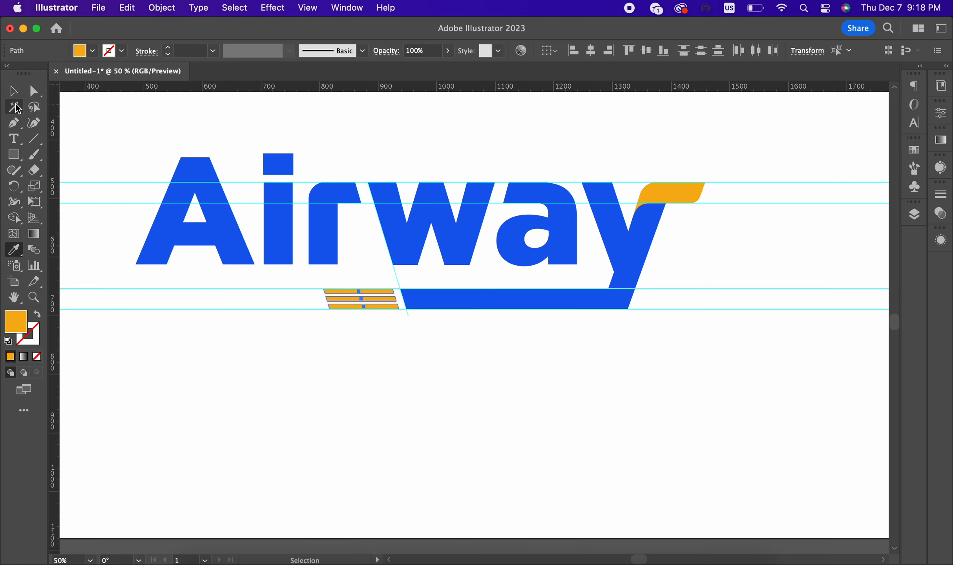
left_click(13, 90)
left_click(417, 363)
scroll(416, 363, "down", 1)
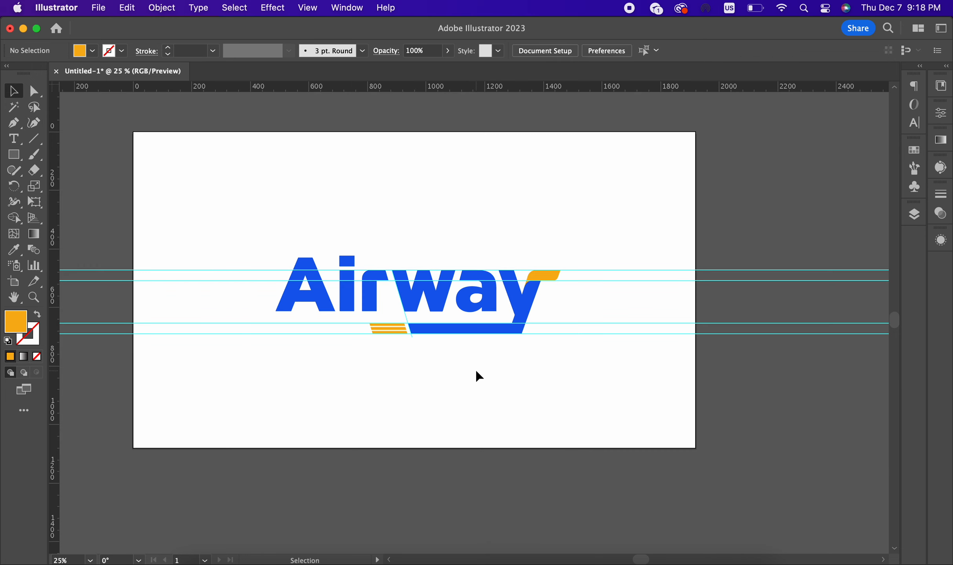
scroll(479, 376, "down", 1)
scroll(479, 376, "up", 1)
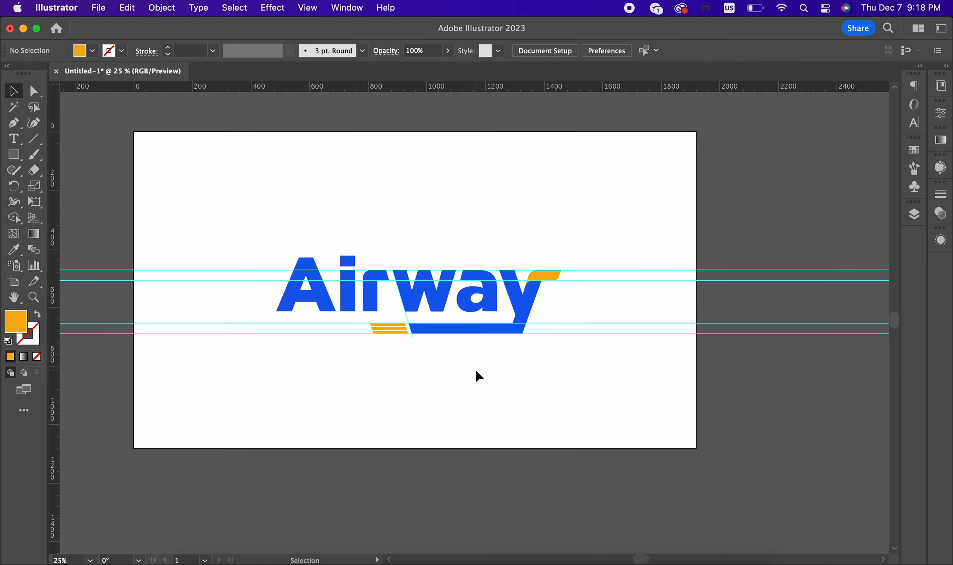
scroll(478, 376, "up", 2)
Step: Move the bar's bottom-right anchor onto the y's tip and merge them with Shape Builder
key("a")
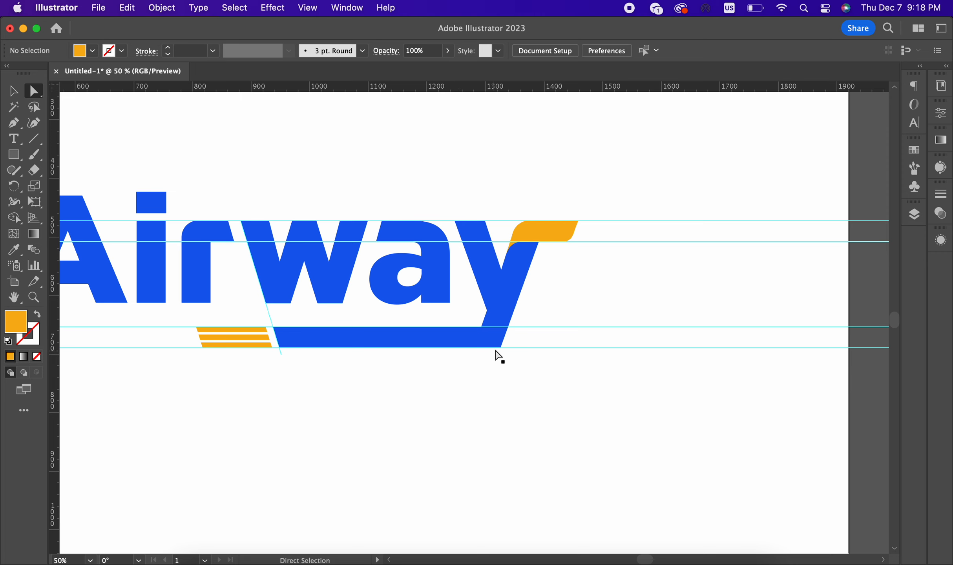
left_click(500, 348)
scroll(497, 351, "up", 2)
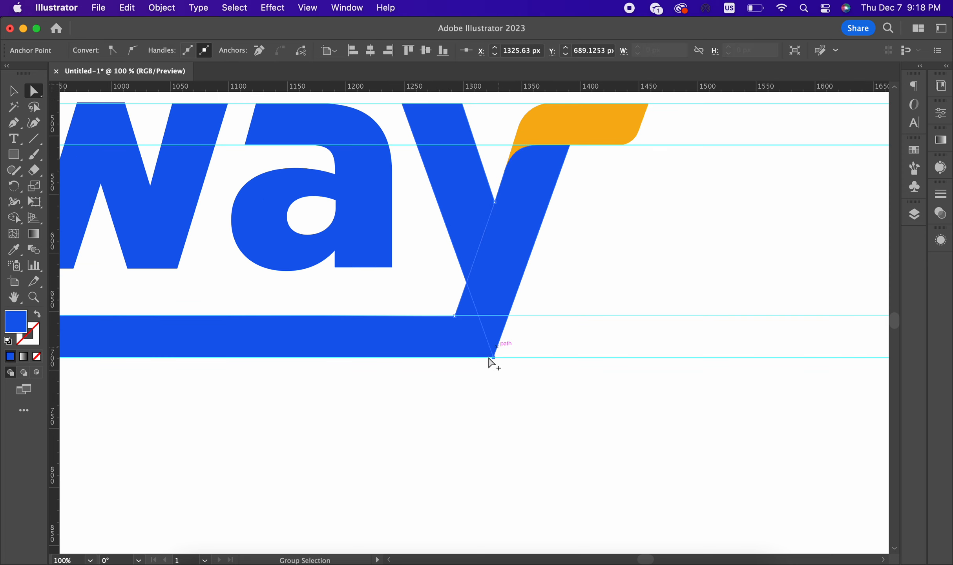
scroll(491, 361, "up", 4)
left_click_drag(524, 317, 499, 313)
scroll(490, 318, "down", 4)
scroll(525, 323, "down", 2)
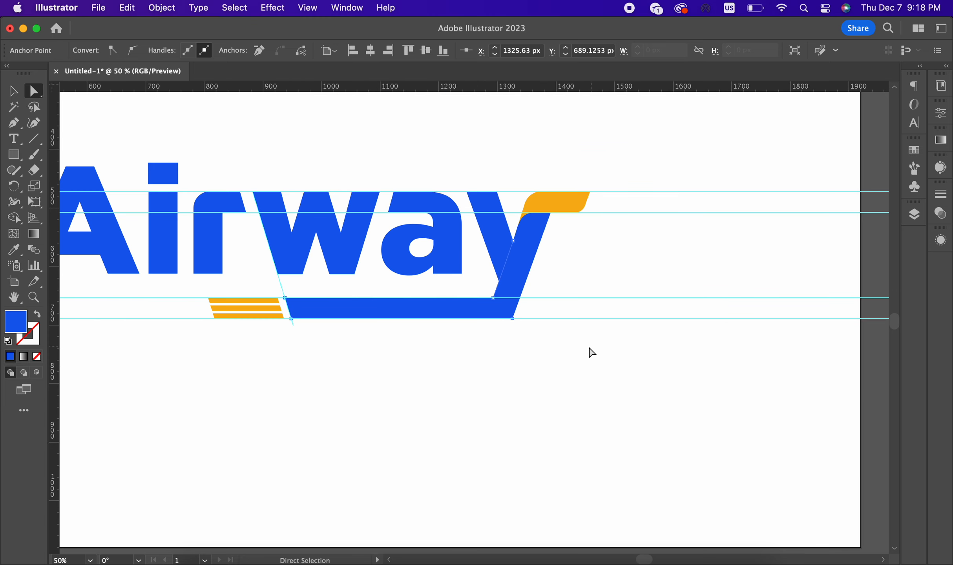
mouse_move(588, 347)
left_mouse_down()
mouse_move(497, 242)
mouse_move(517, 259)
mouse_move(504, 310)
left_mouse_up()
key("shift+m")
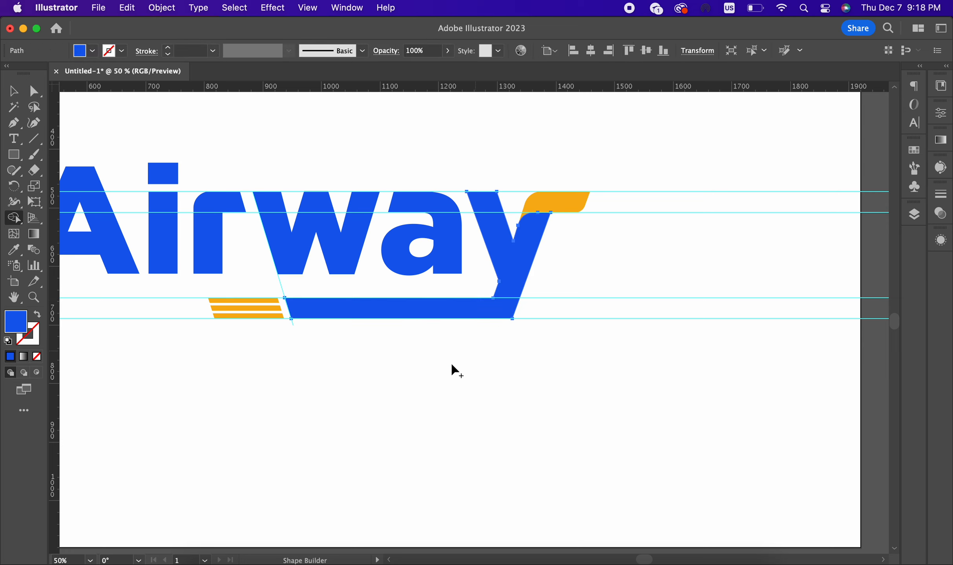
left_click(34, 90)
left_click(501, 326)
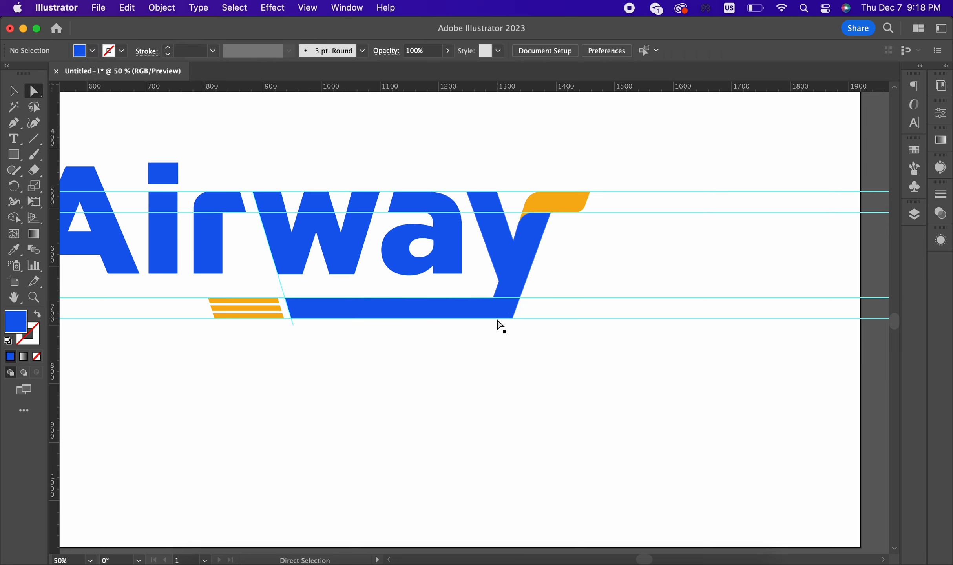
Step: Round the underline's bottom-right corner to about 38 px and its inner corner
left_click(510, 317)
mouse_move(503, 310)
left_mouse_down()
mouse_move(475, 268)
mouse_move(495, 303)
left_mouse_up()
scroll(488, 299, "up", 3)
left_click(494, 300)
left_click(575, 353)
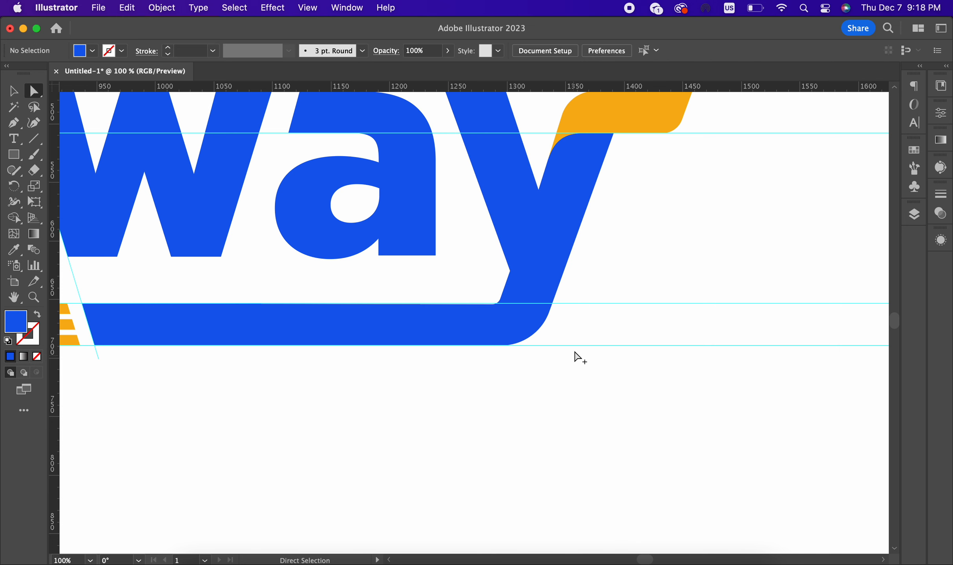
scroll(575, 357, "down", 3)
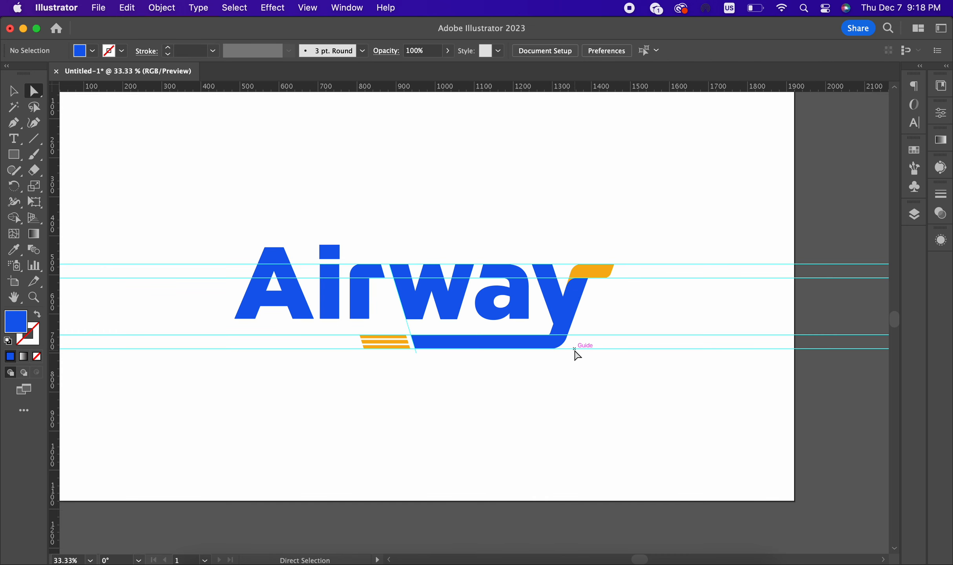
Step: Unlock and delete all guides on the artboard
scroll(649, 320, "down", 1)
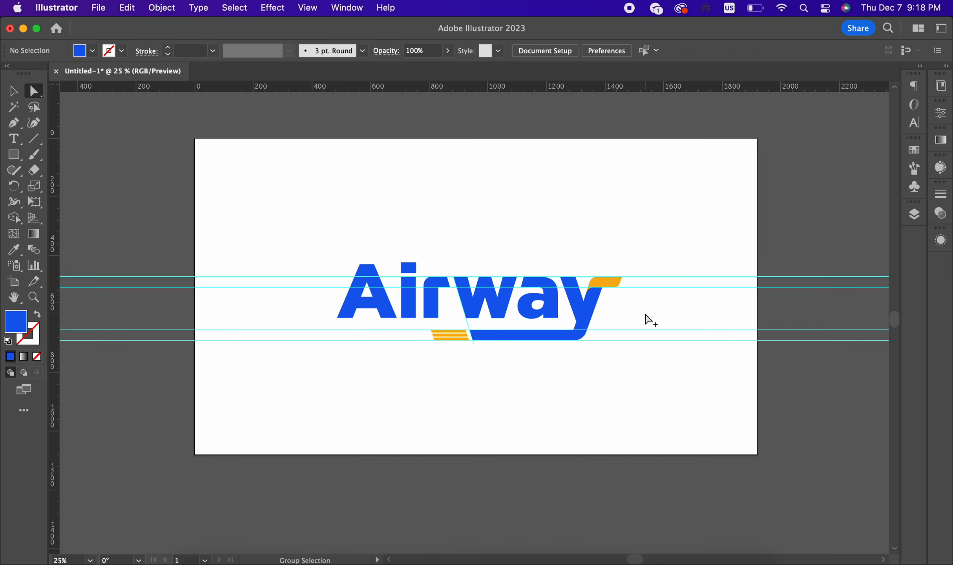
scroll(650, 320, "down", 1)
left_click(14, 93)
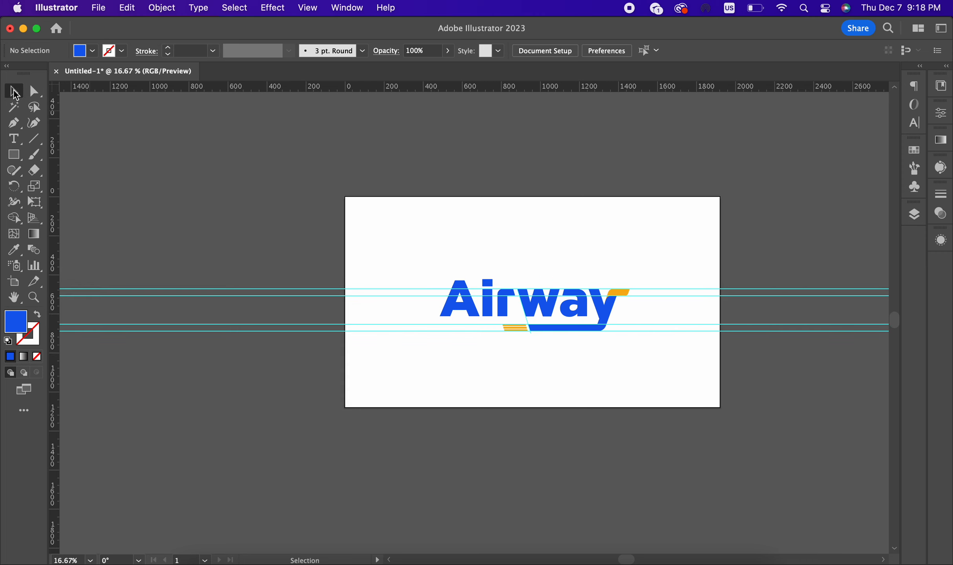
scroll(553, 228, "up", 2)
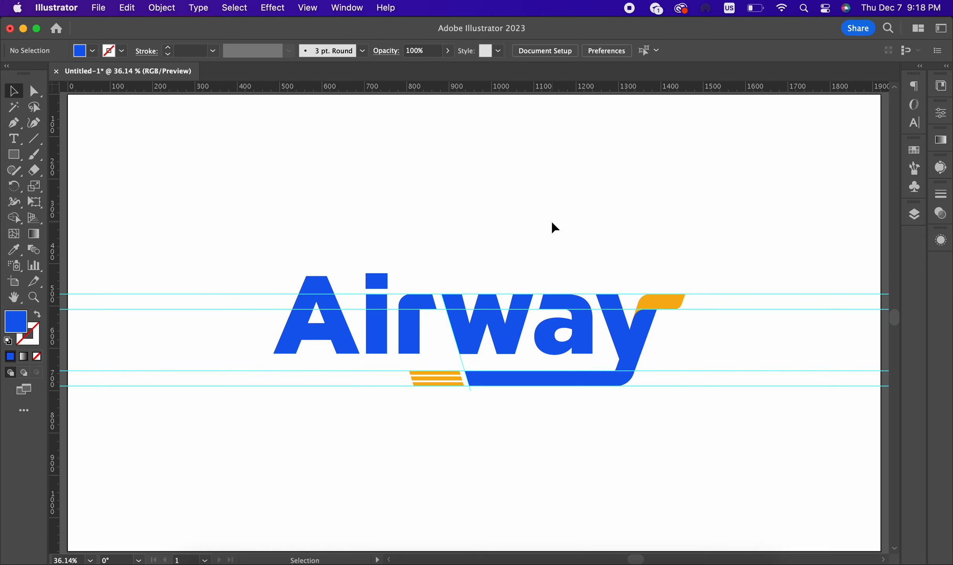
scroll(229, 207, "down", 1)
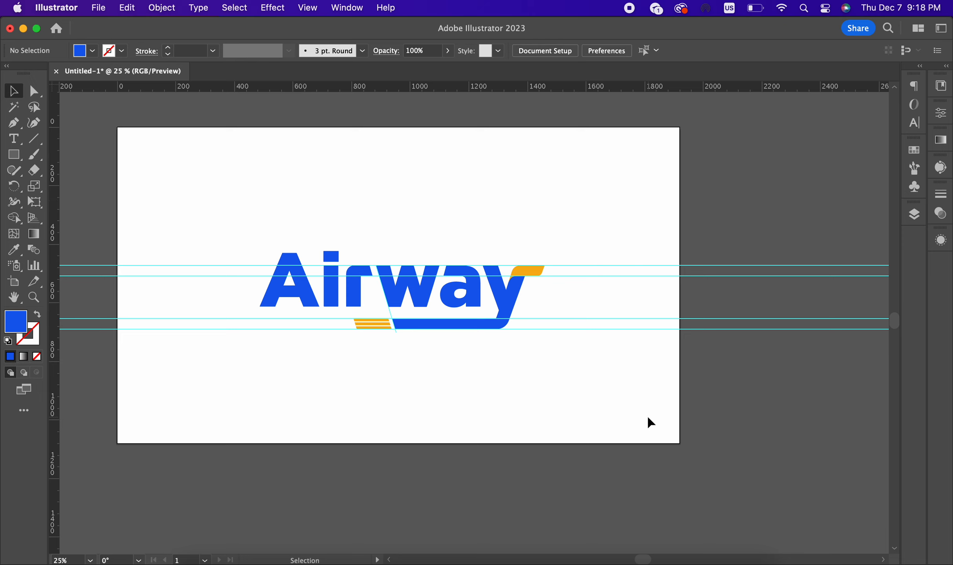
right_click(607, 303)
left_click(642, 462)
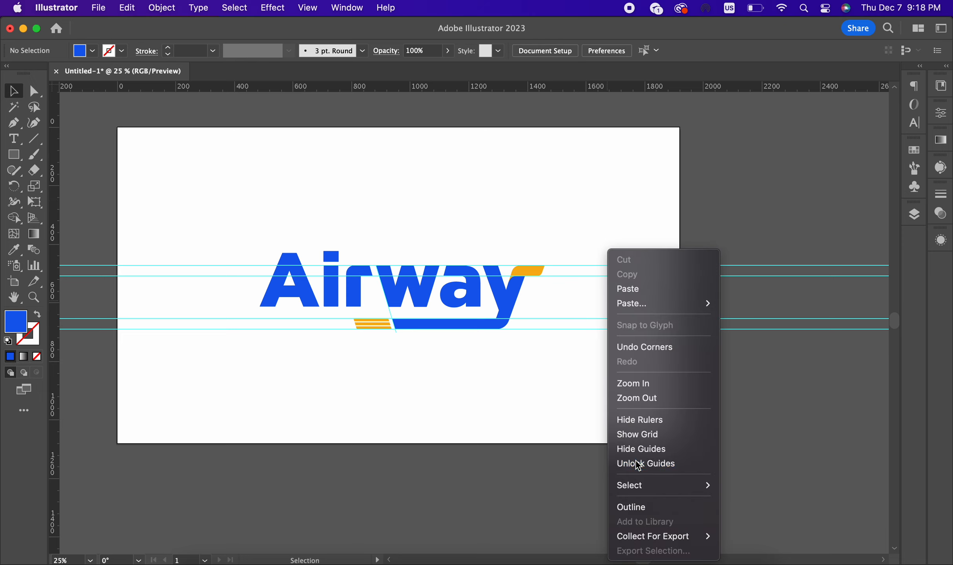
key("Delete")
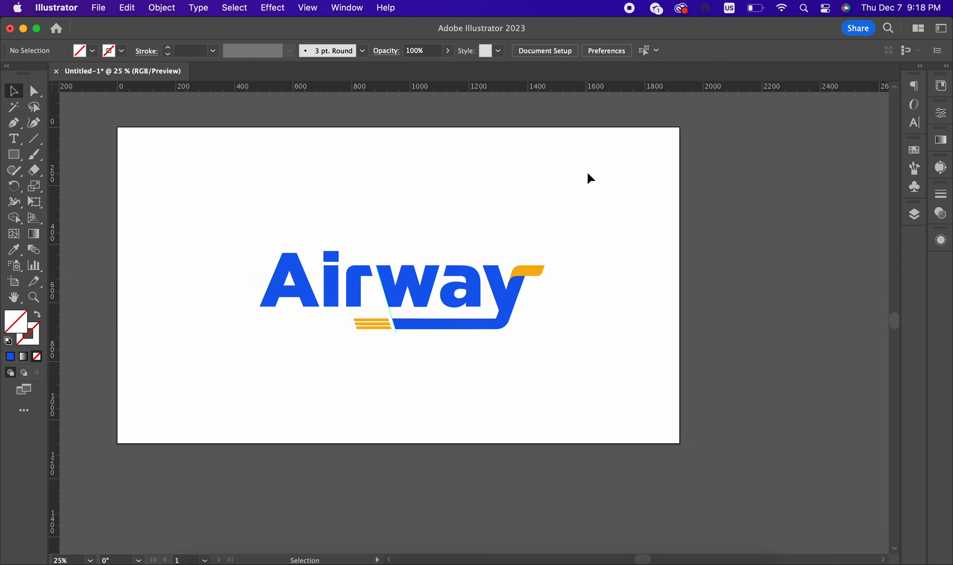
key("super+0")
Step: Select every part of the Airway logo and scale it up proportionally from its centre
left_click_drag(234, 249, 762, 416)
scroll(335, 182, "down", 1)
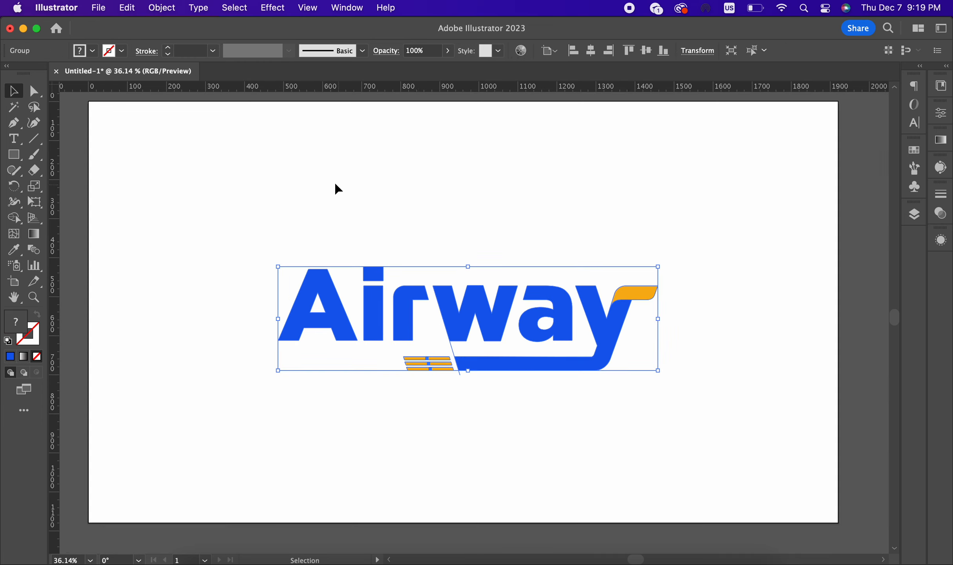
scroll(427, 248, "down", 1)
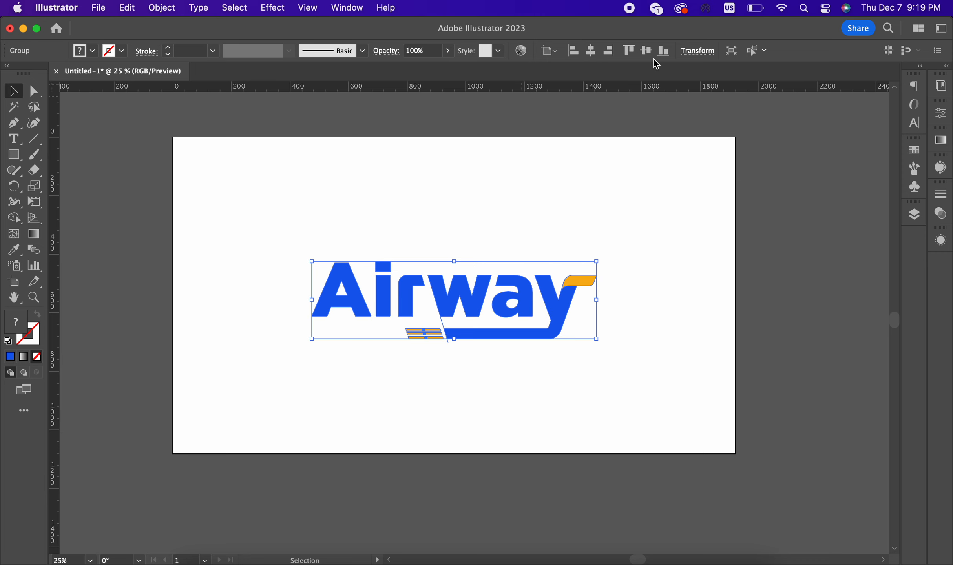
left_click(666, 215)
key("super+0")
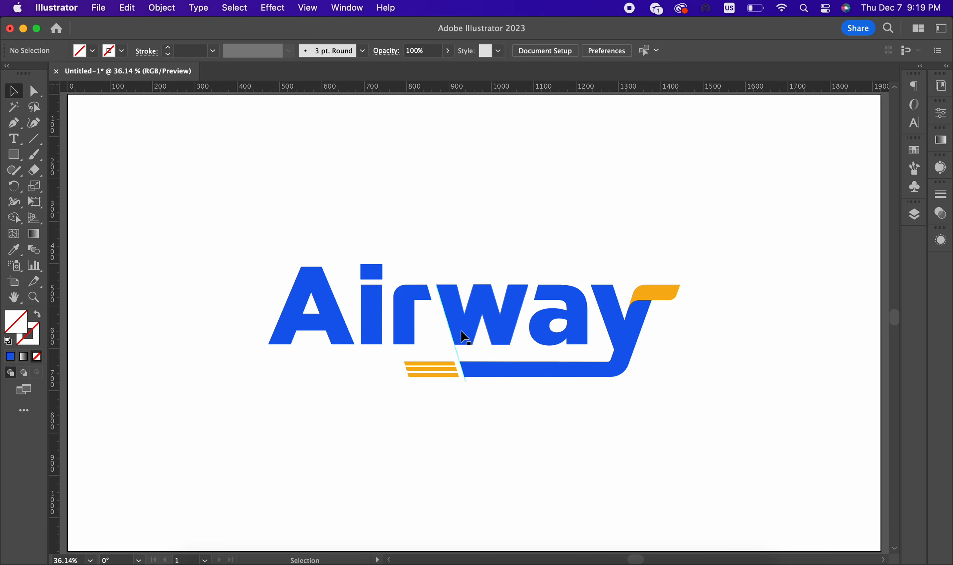
left_click(457, 358)
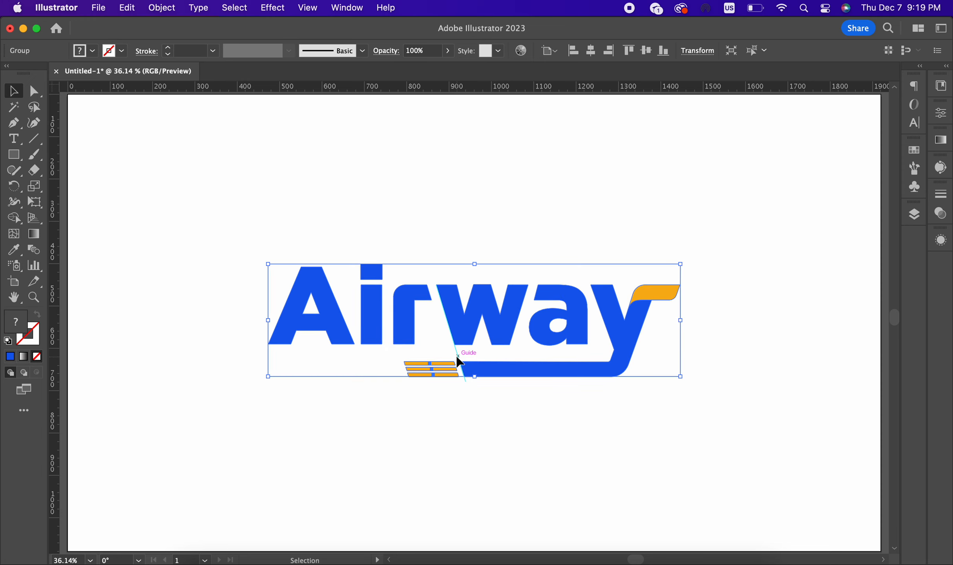
double_click(458, 360)
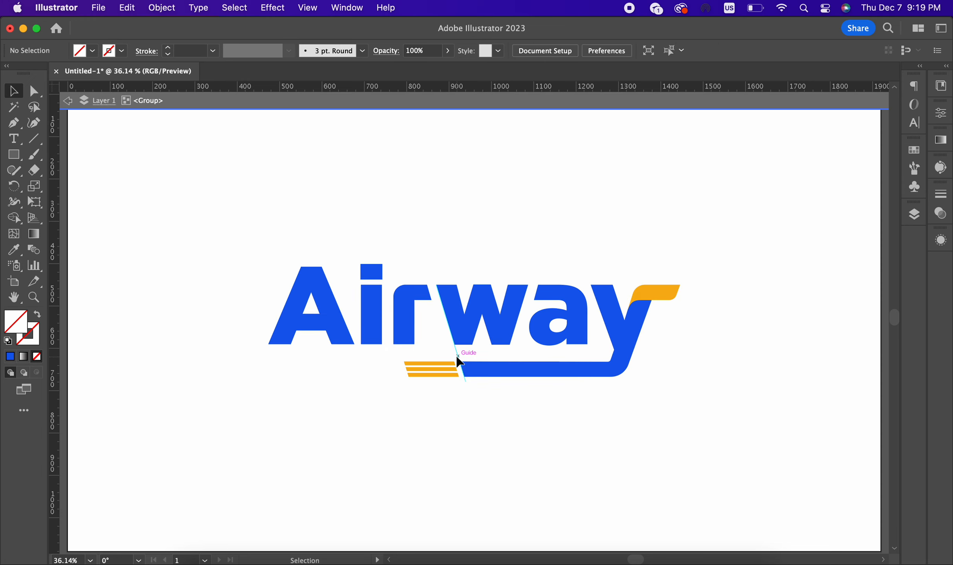
double_click(573, 437)
key("a")
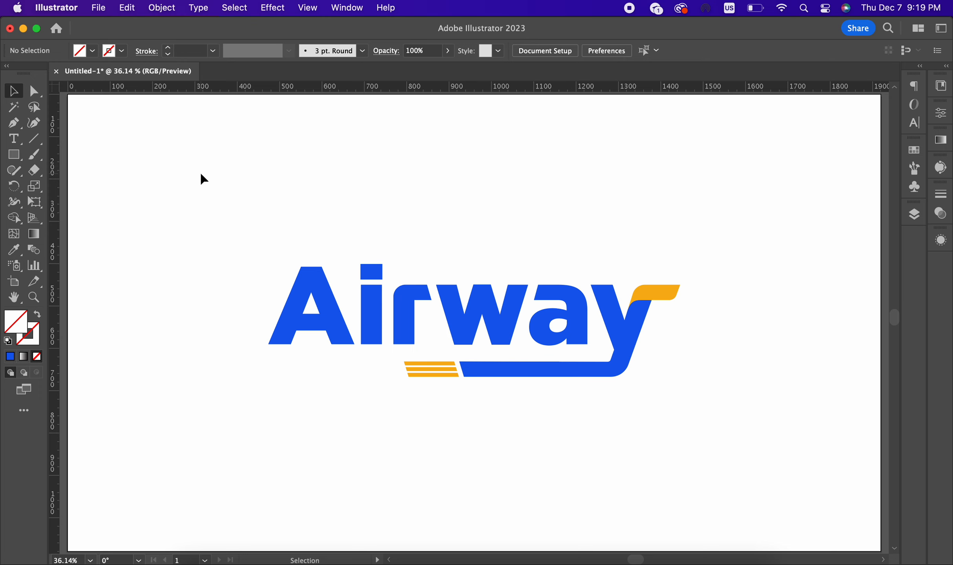
left_click_drag(202, 178, 625, 434)
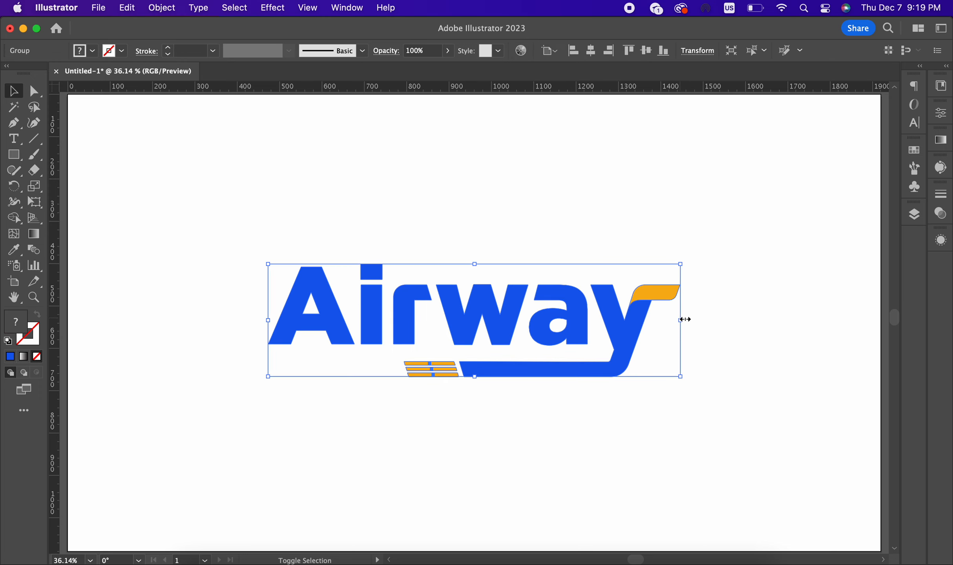
left_click_drag(685, 319, 740, 314)
left_click(666, 179)
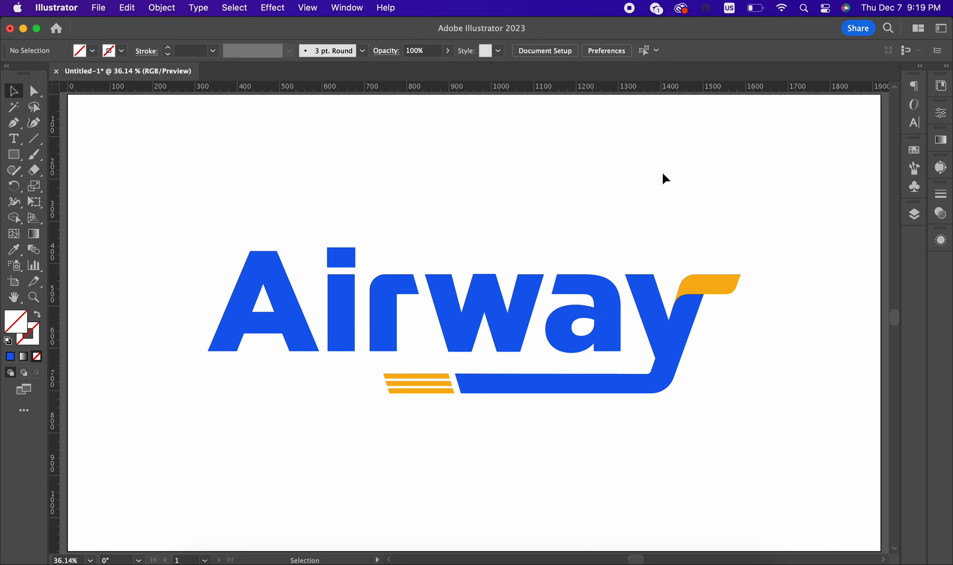